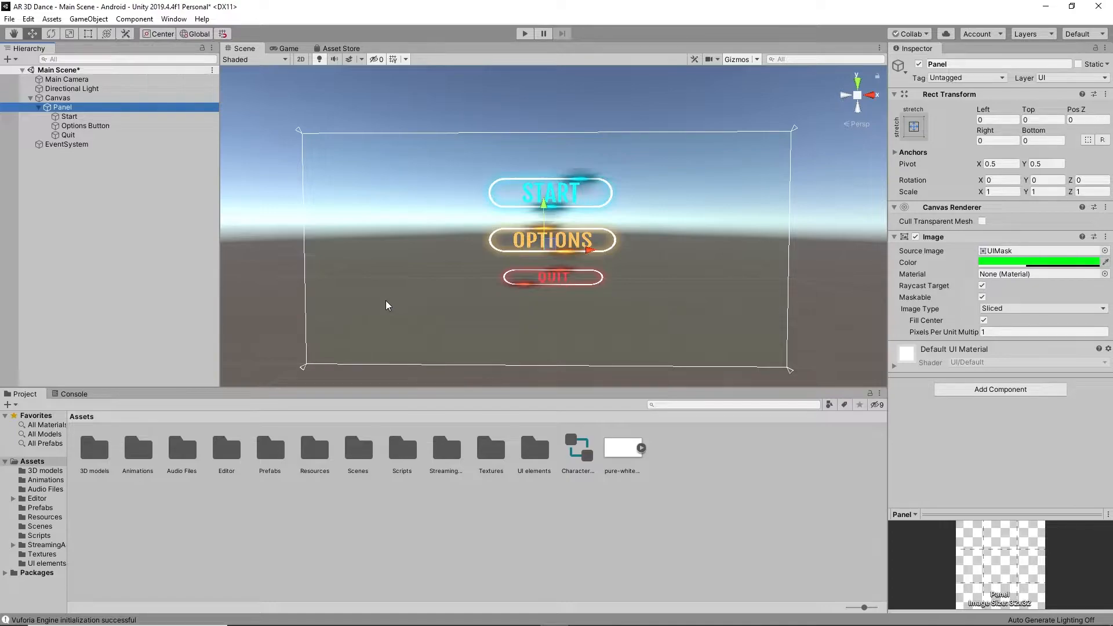
# Step: Inspect the Start button's properties and the scene files in the project's Scenes folder
pyautogui.click(81, 116)
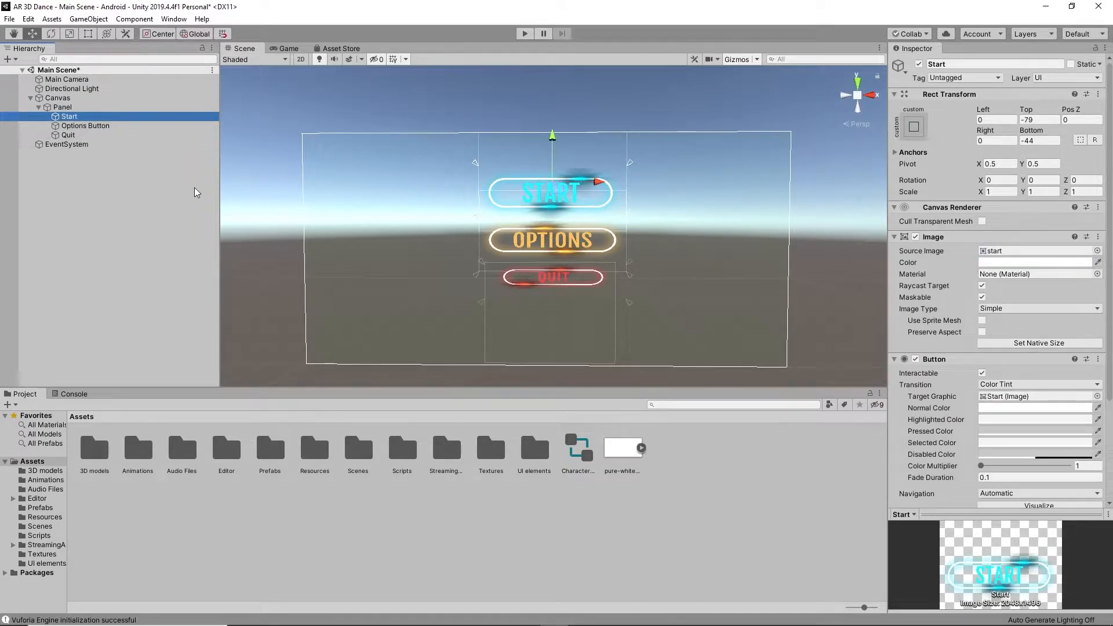
pyautogui.click(152, 183)
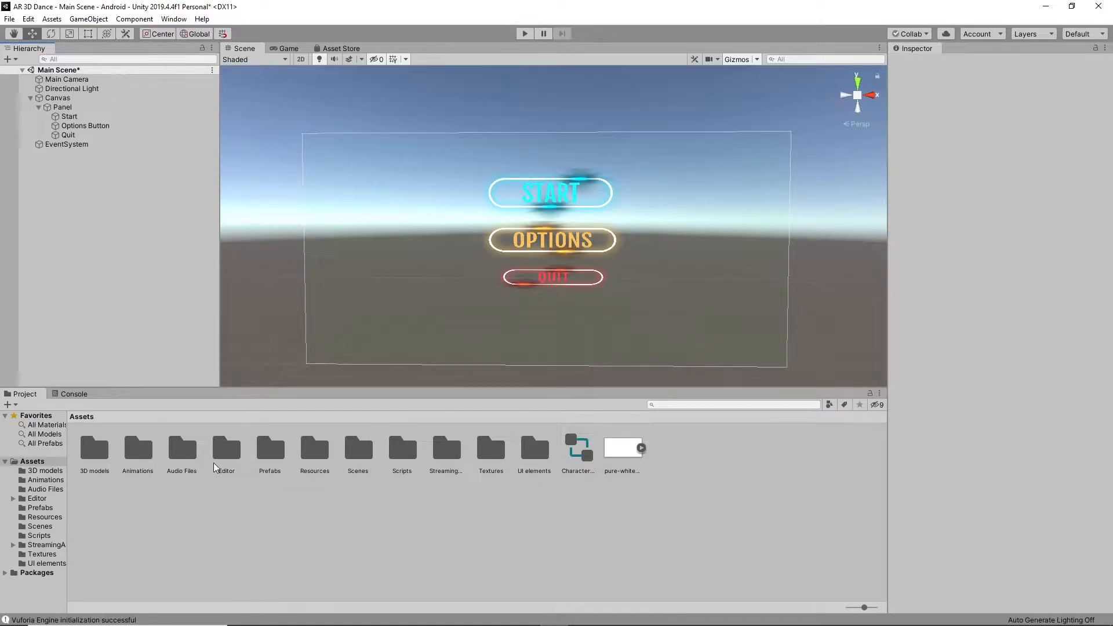
pyautogui.doubleClick(358, 449)
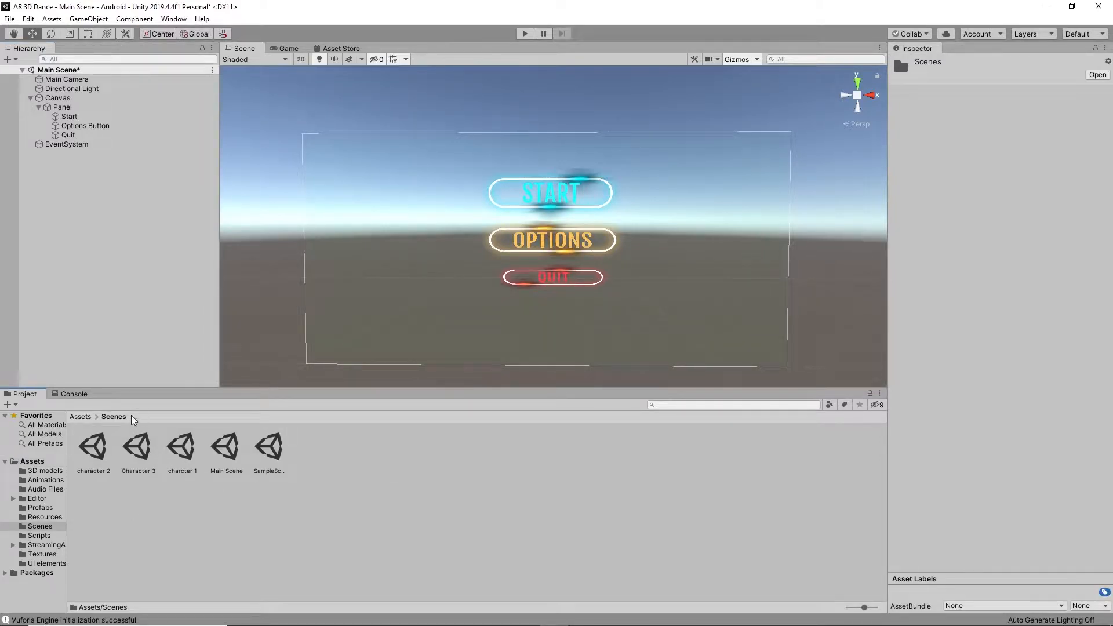
pyautogui.click(79, 417)
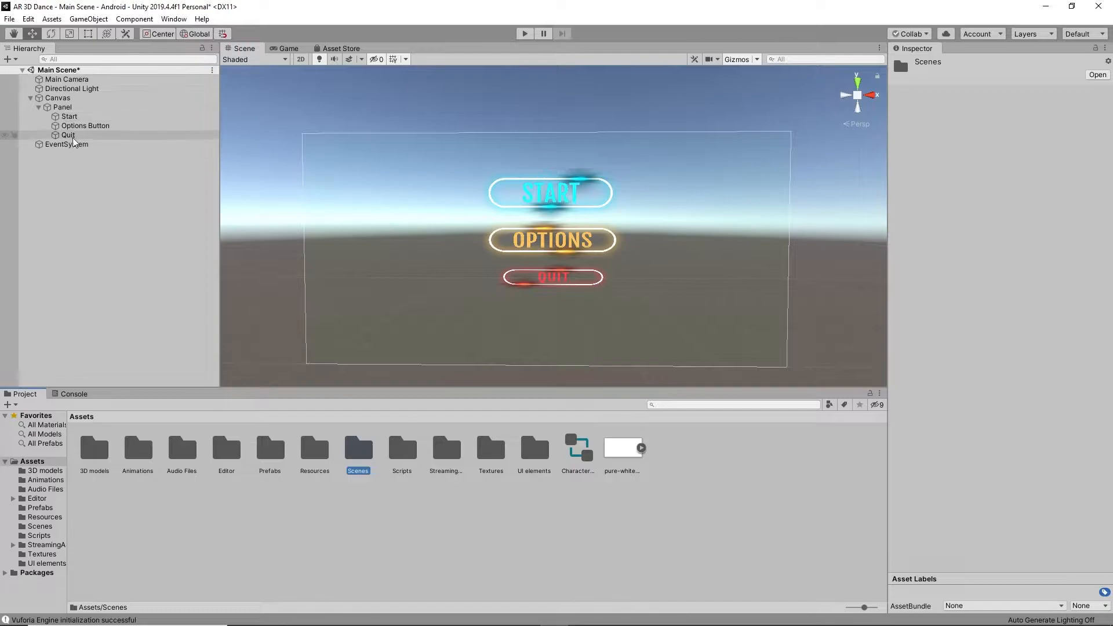
# Step: Create an empty game object at the scene's root level and name it Main UI
pyautogui.click(58, 99)
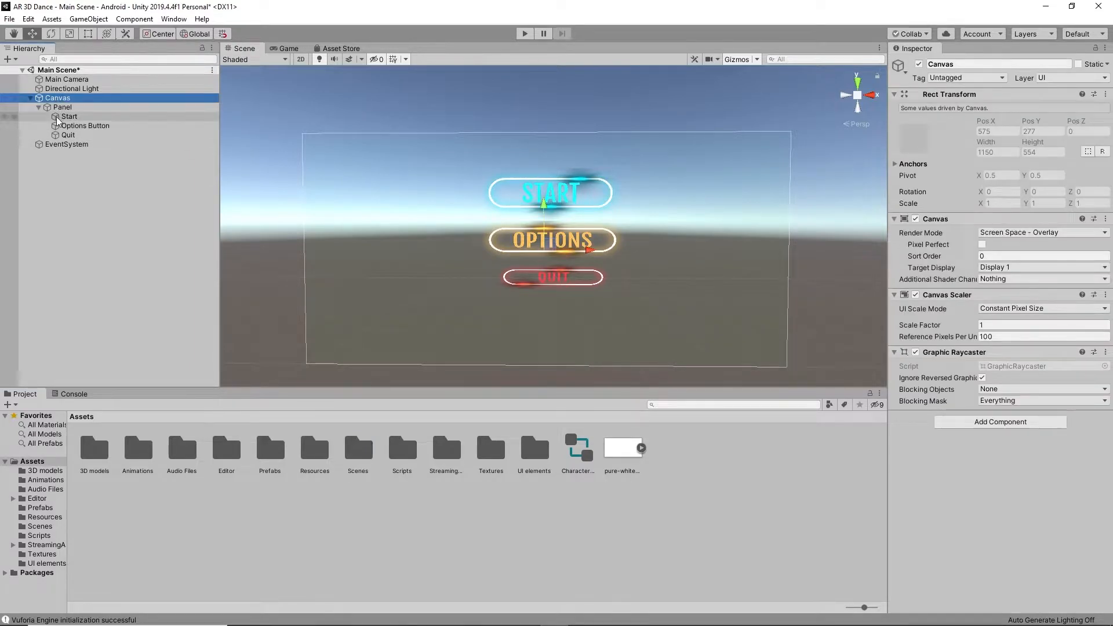
pyautogui.rightClick(53, 190)
pyautogui.click(27, 242)
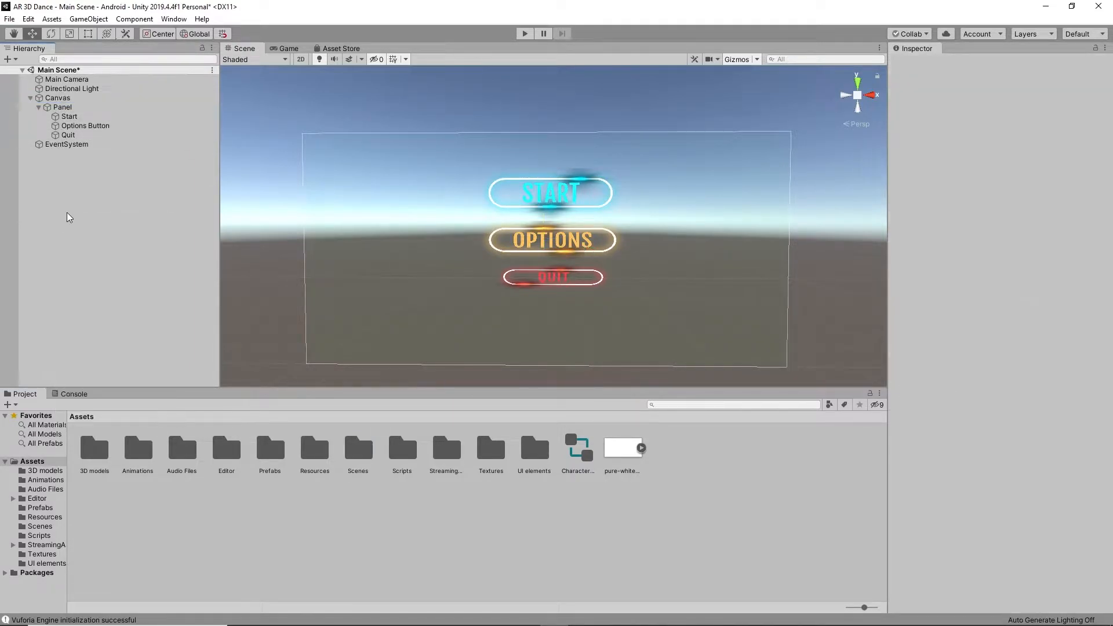
pyautogui.rightClick(67, 212)
pyautogui.click(116, 322)
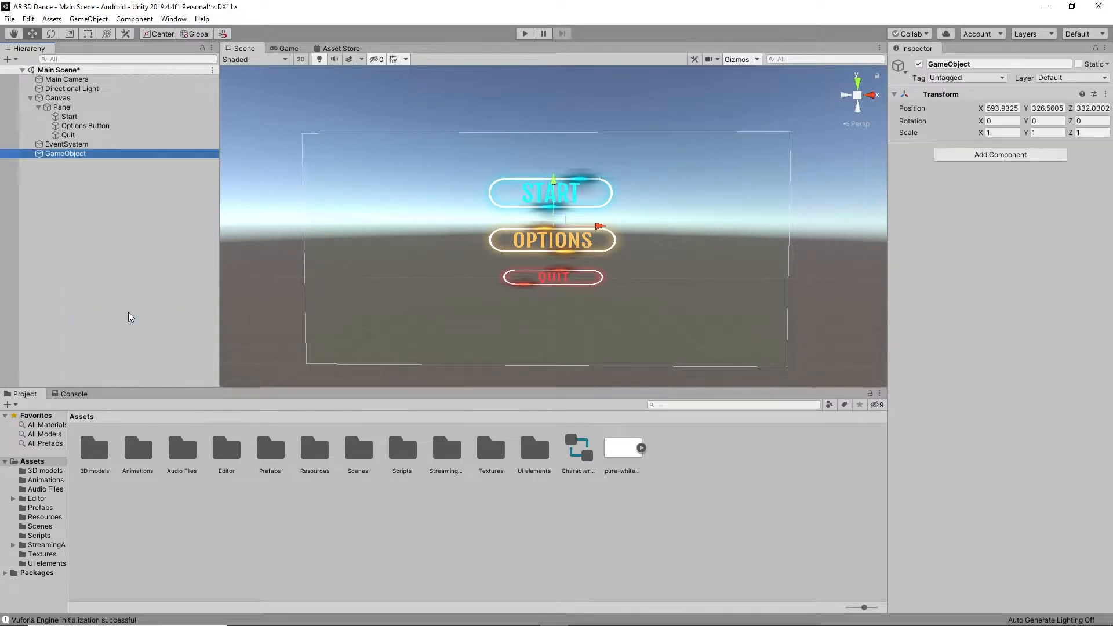
pyautogui.click(90, 154)
pyautogui.press('BackSpace')
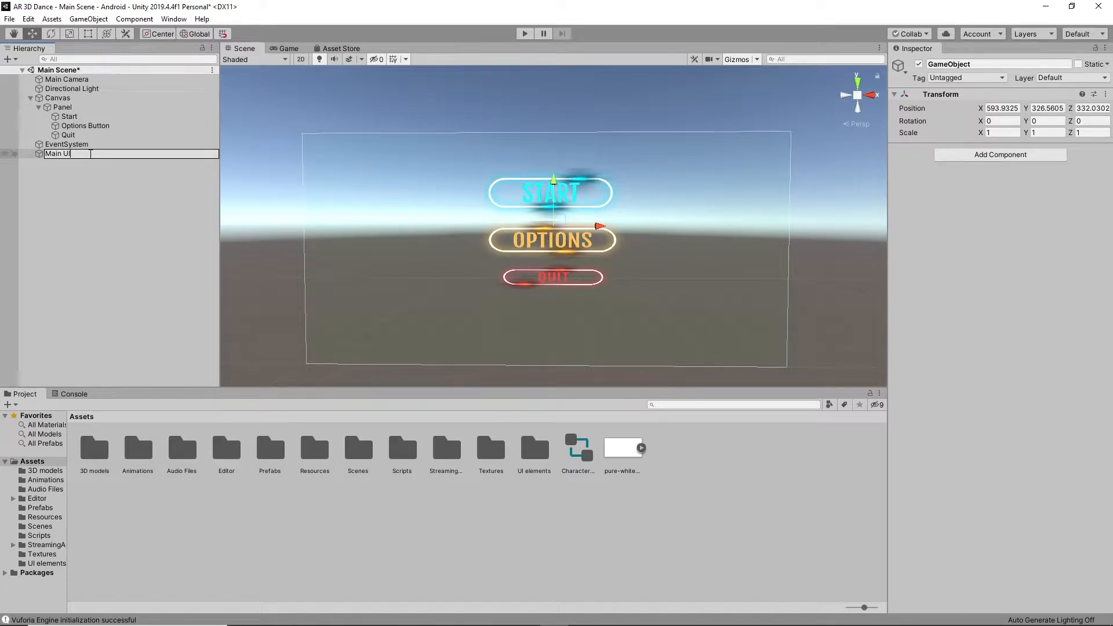
pyautogui.click(86, 176)
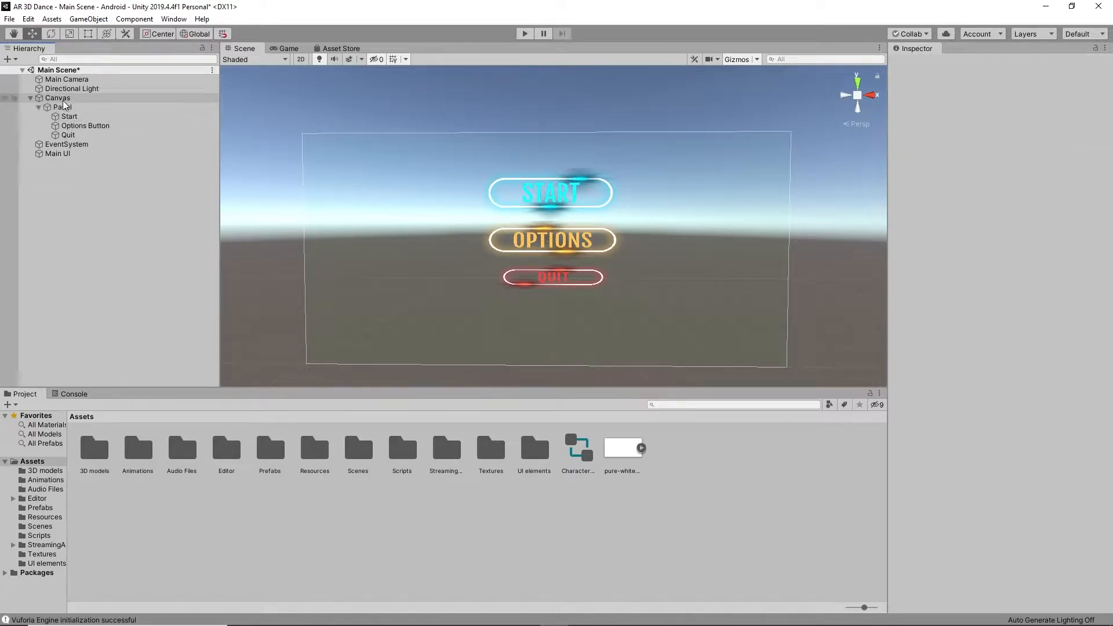
# Step: Make the Canvas a child of the Main UI object and collapse Main UI in the hierarchy
pyautogui.moveTo(63, 100); pyautogui.dragTo(61, 155)
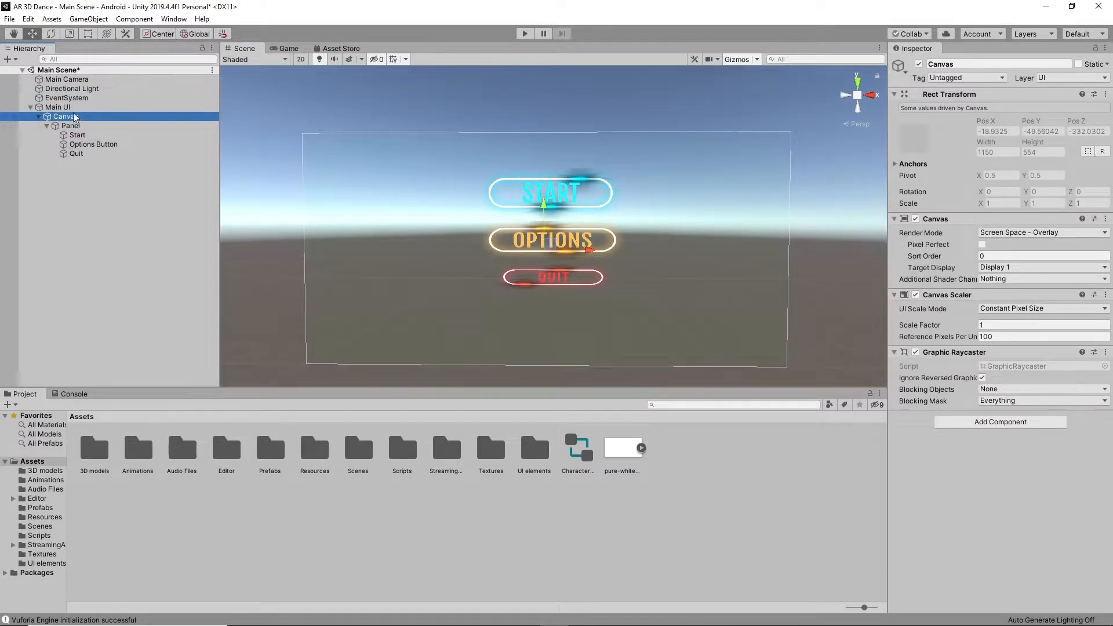
pyautogui.click(26, 106)
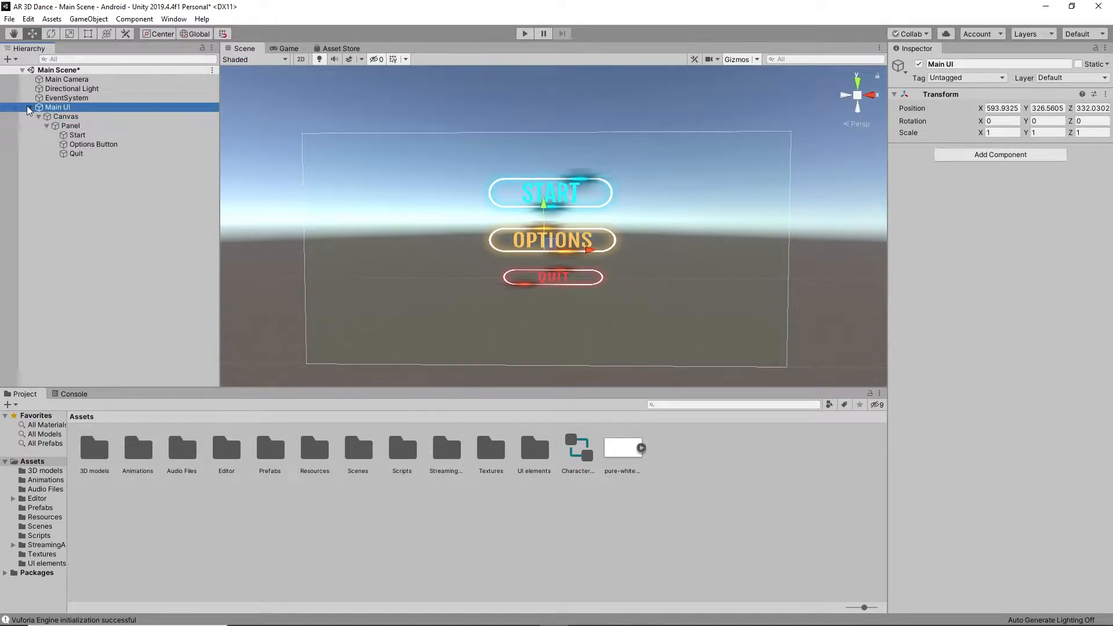
pyautogui.click(30, 107)
# Step: Create another empty game object at the scene's root level and name it Start UI
pyautogui.rightClick(52, 131)
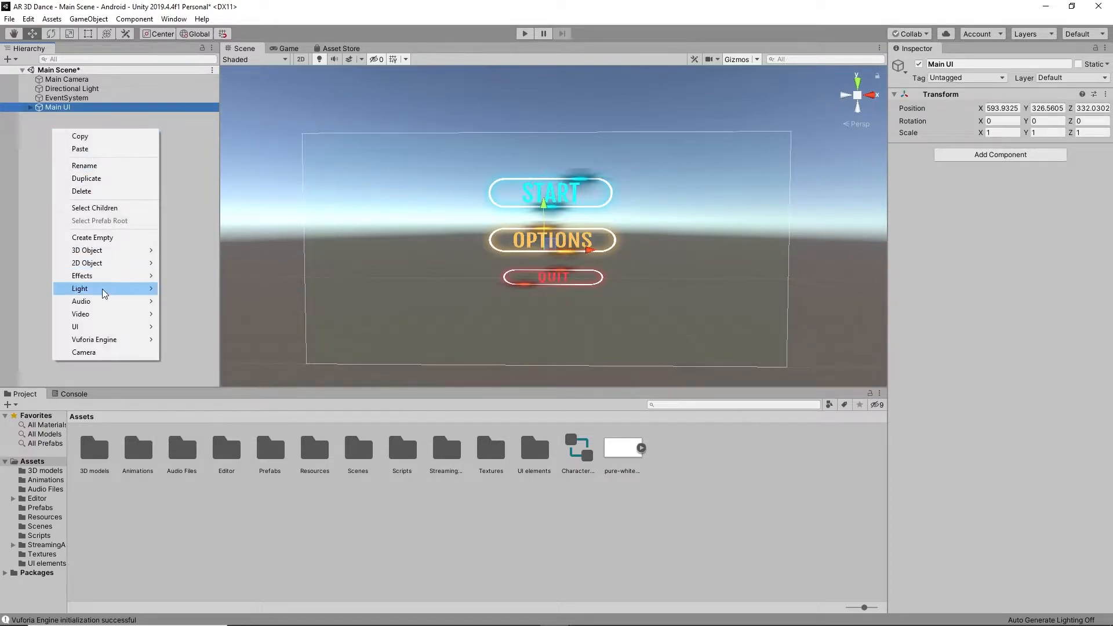
pyautogui.moveTo(129, 328)
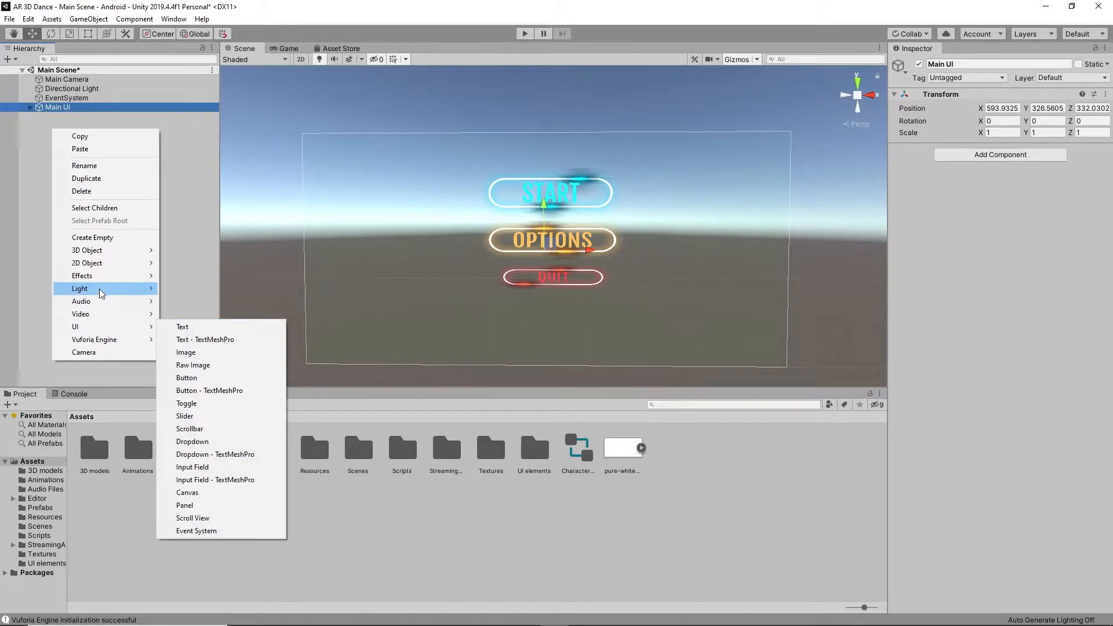
pyautogui.click(100, 238)
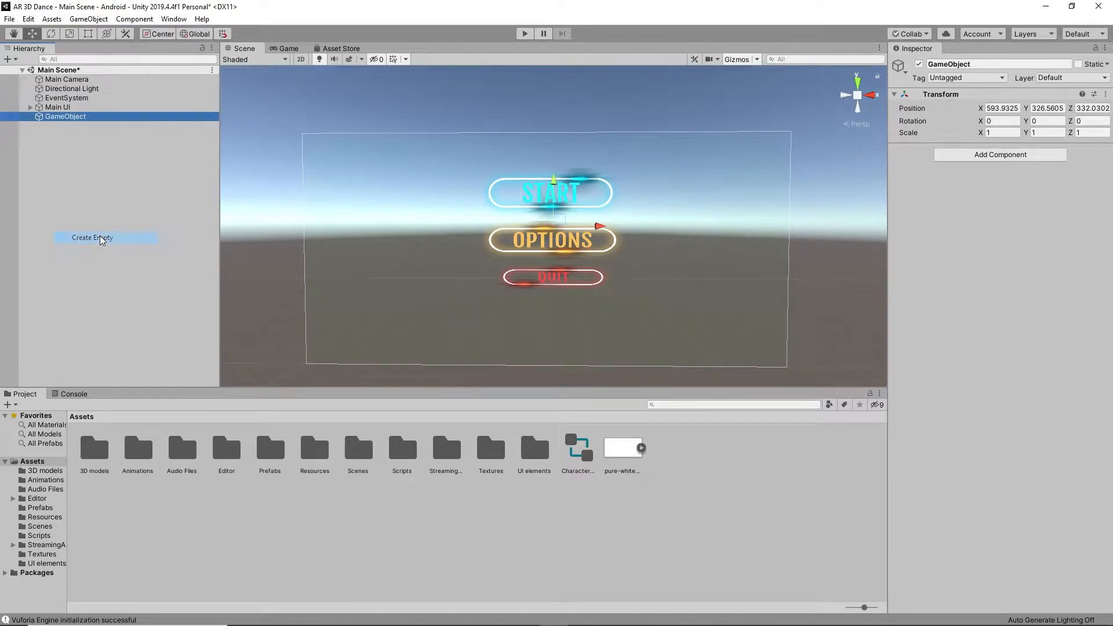
pyautogui.click(85, 117)
pyautogui.press('BackSpace')
pyautogui.write('S')
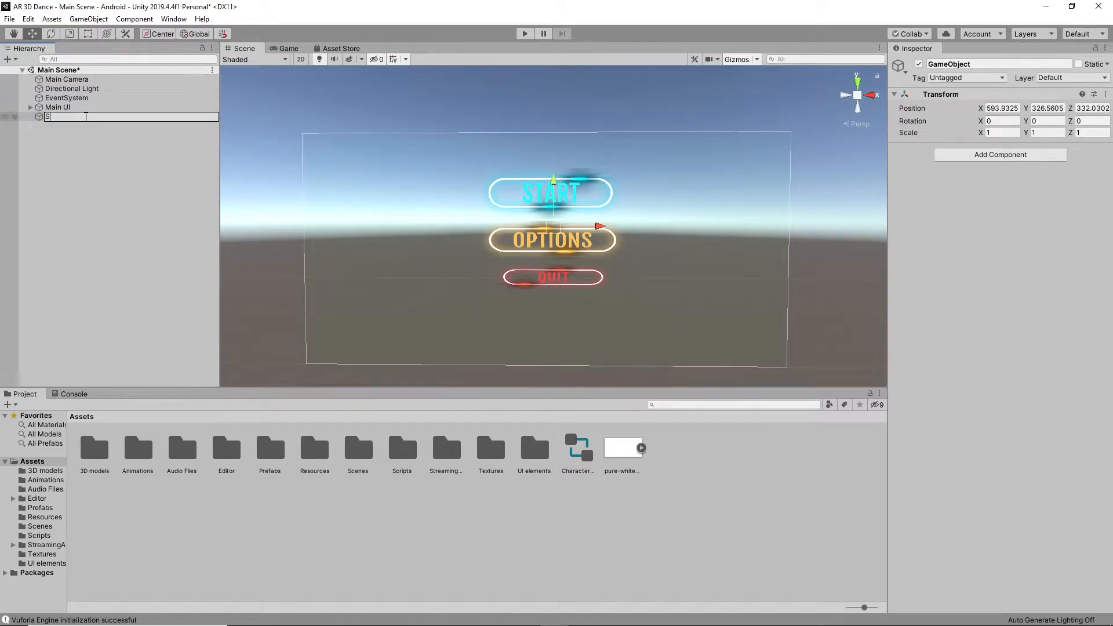
pyautogui.write('tart UI')
pyautogui.click(56, 141)
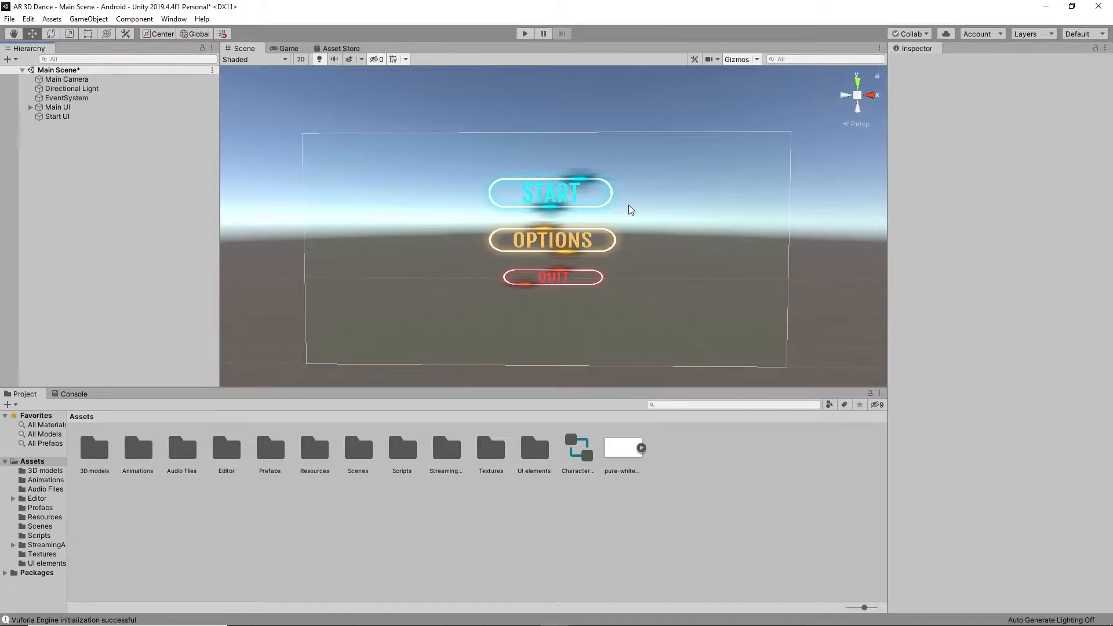
# Step: Add a standard UI button under the Start UI object and duplicate it twice
pyautogui.click(64, 119)
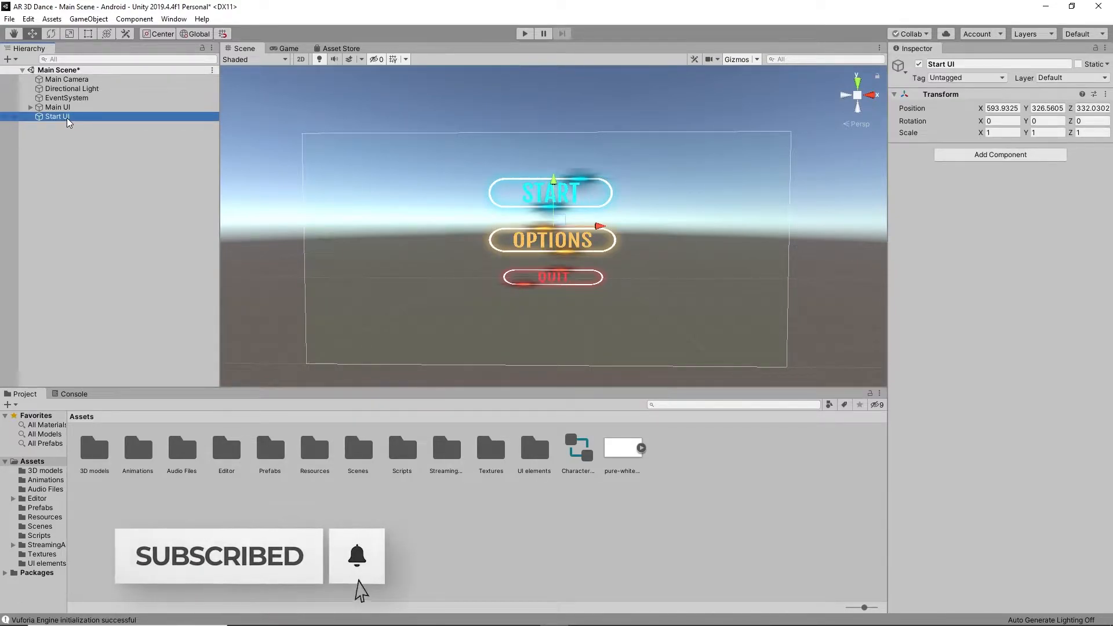
pyautogui.rightClick(67, 117)
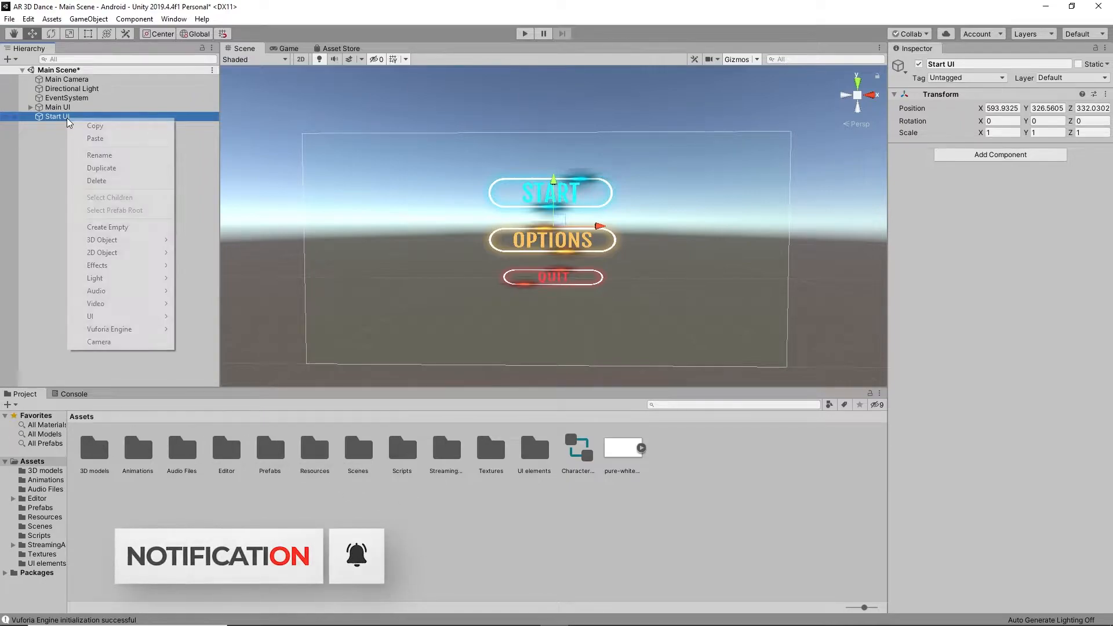
pyautogui.moveTo(141, 317)
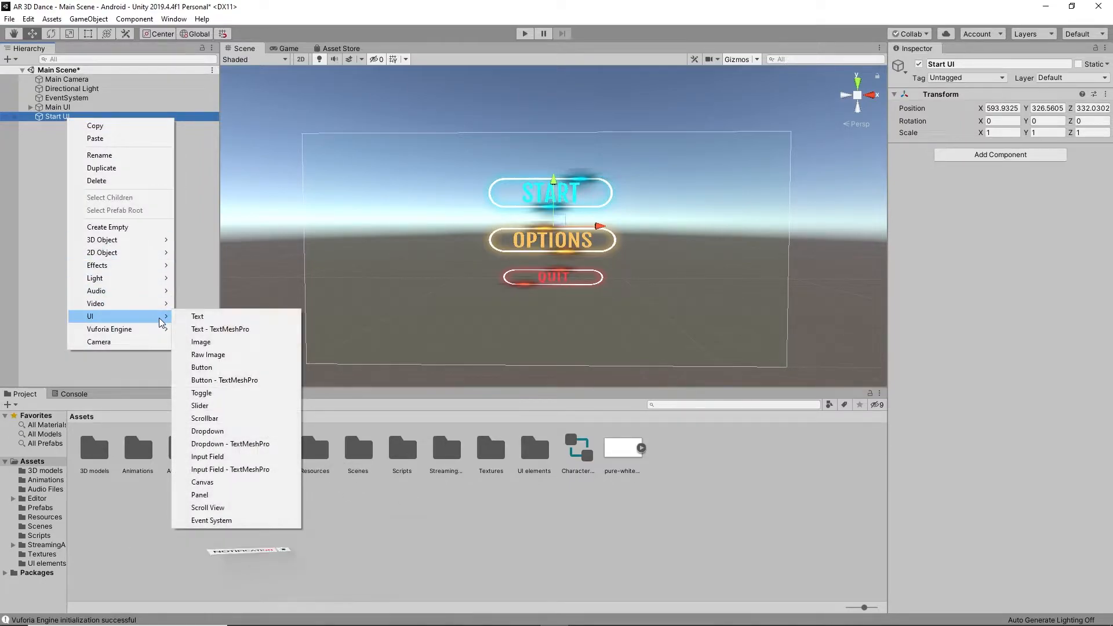
pyautogui.click(210, 368)
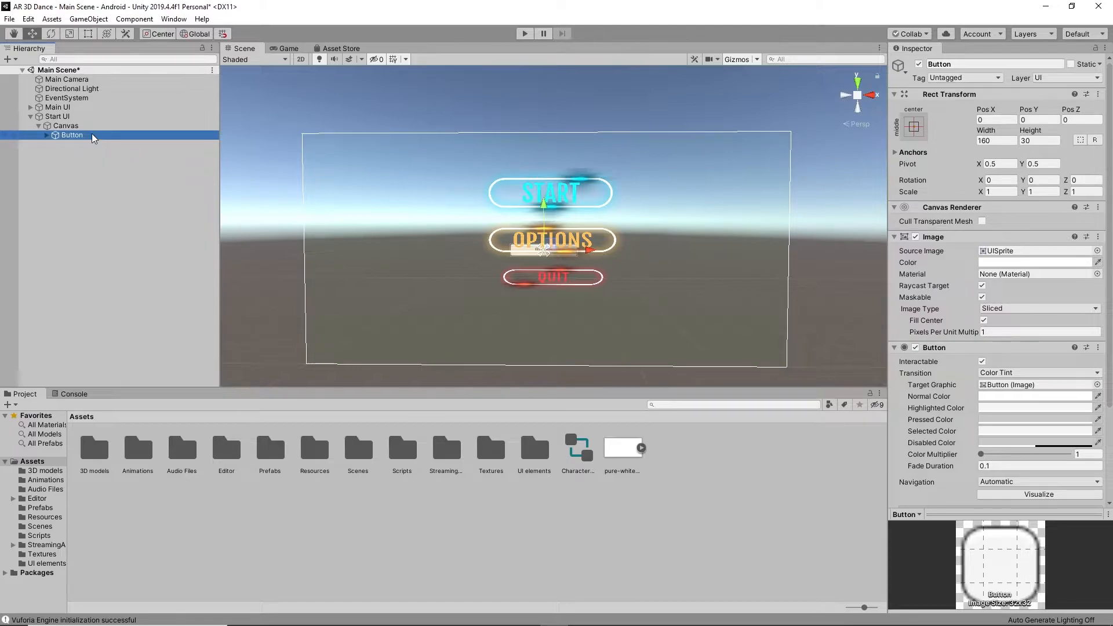
pyautogui.hotkey('ctrl', 'd')
pyautogui.hotkey('ctrl', 'd')
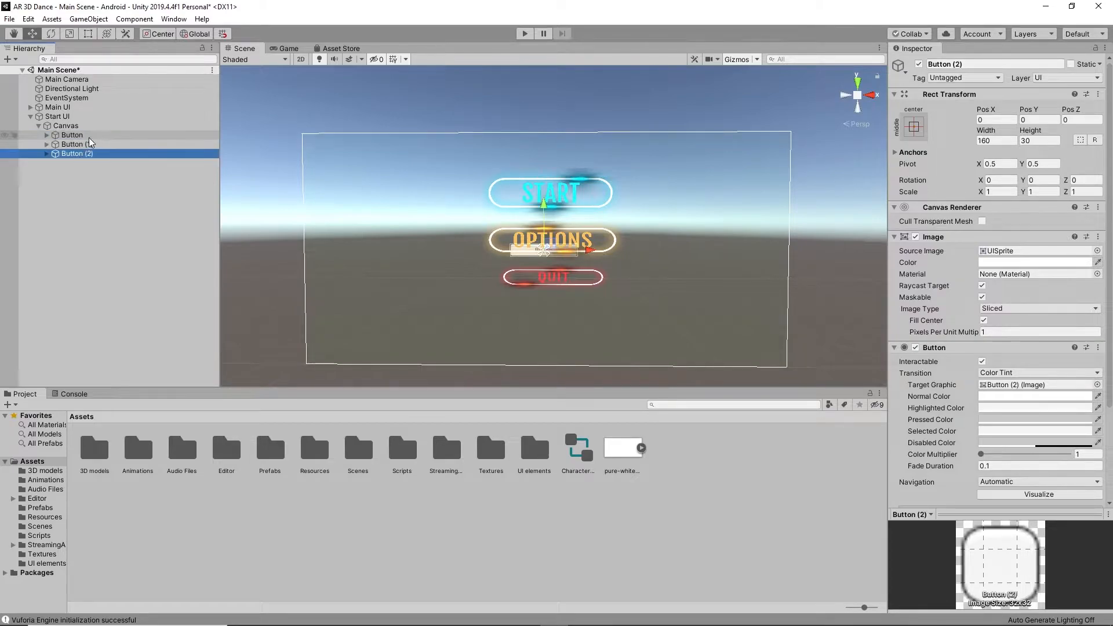
# Step: Rename the first button under Start UI as Character 1 and the second as Character 2
pyautogui.click(88, 136)
pyautogui.press('F2')
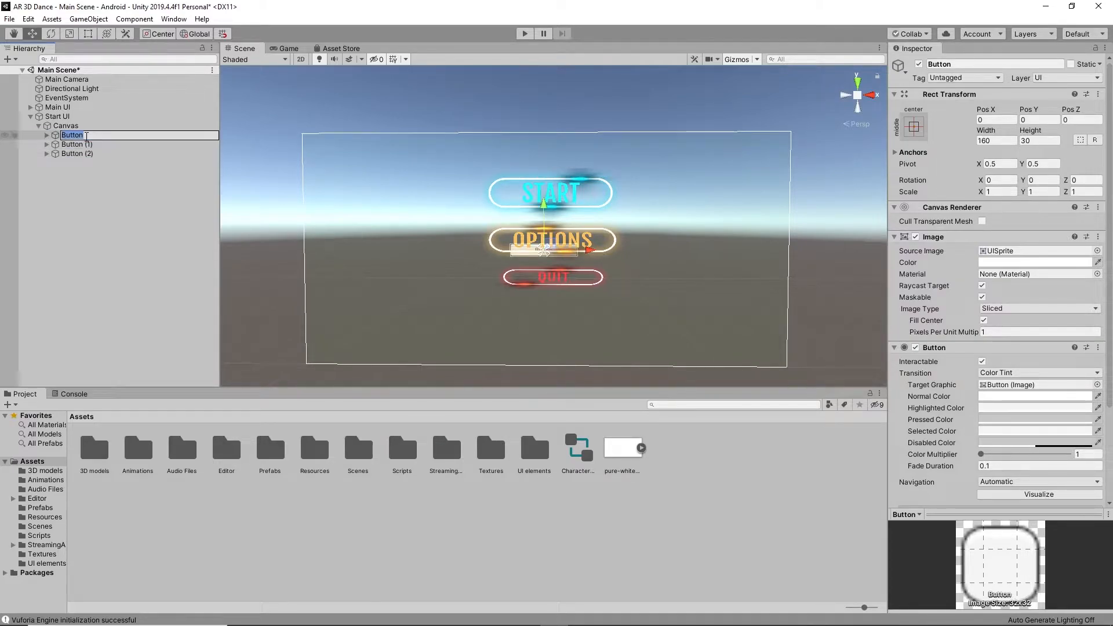
pyautogui.write('Character 1')
pyautogui.press('Return')
pyautogui.click(71, 145)
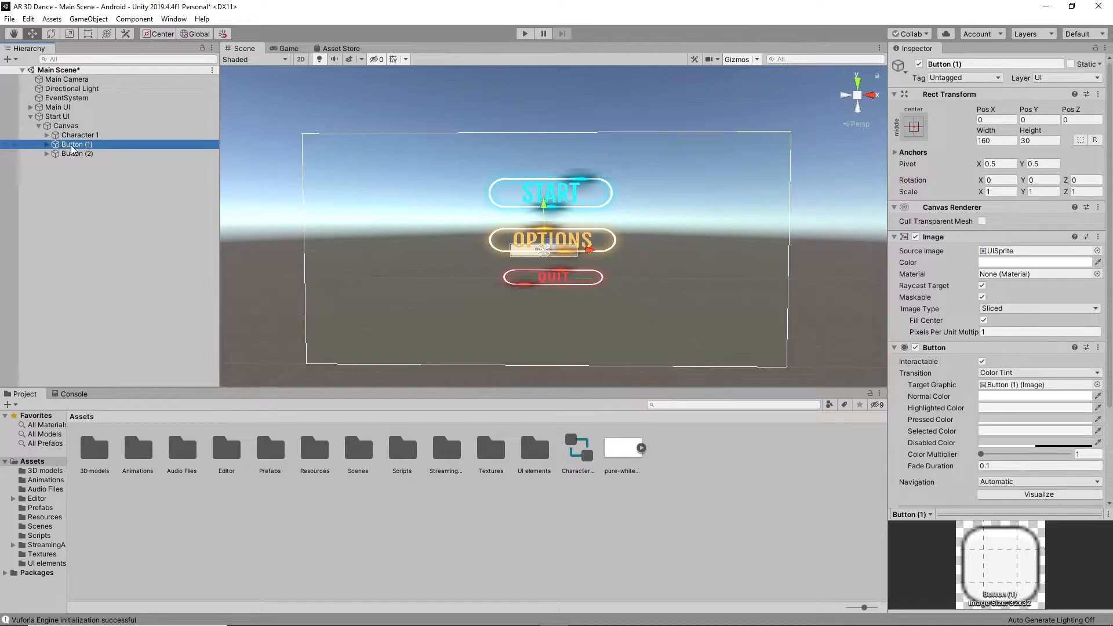
pyautogui.press('F2')
pyautogui.press('BackSpace')
pyautogui.write('Character 2')
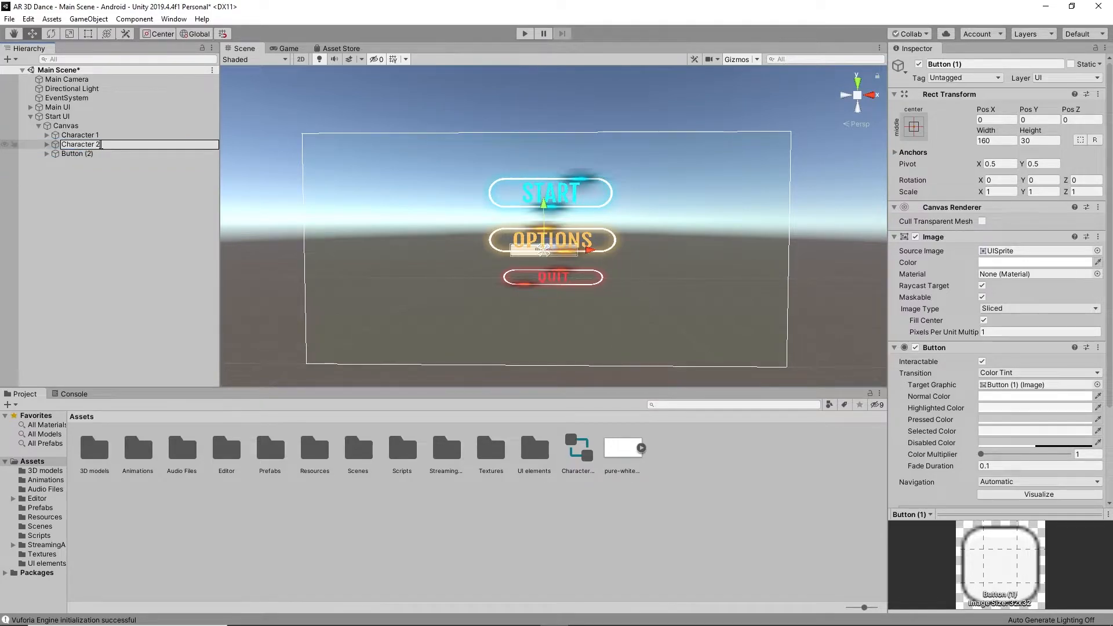
# Step: Rename the third button under Start UI as Character 3
pyautogui.click(93, 153)
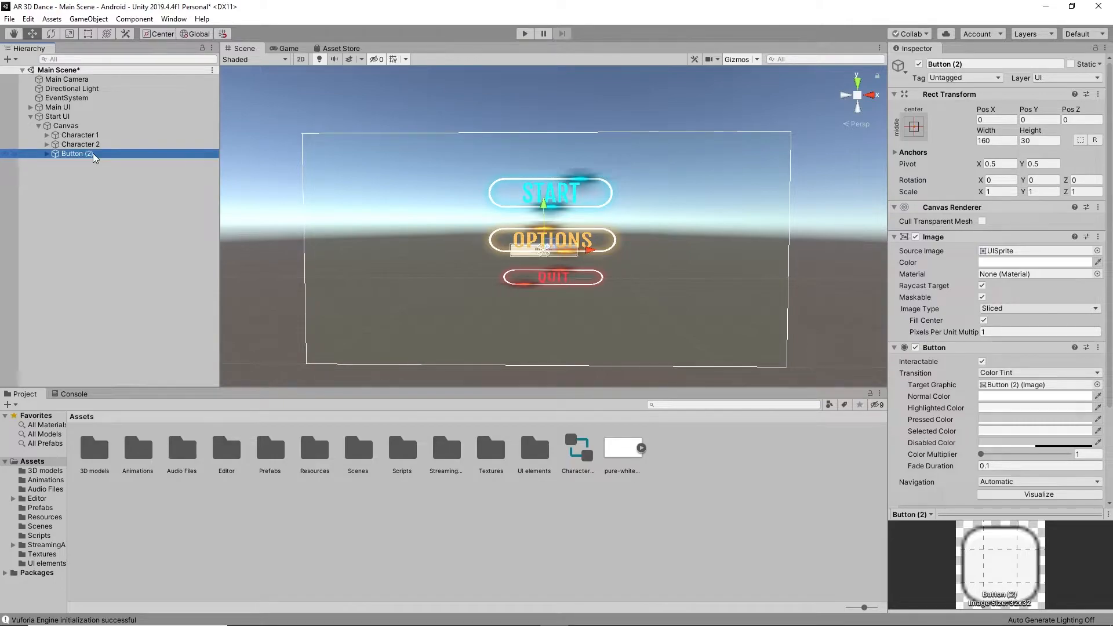
pyautogui.press('F2')
pyautogui.press('BackSpace')
pyautogui.write('Charac')
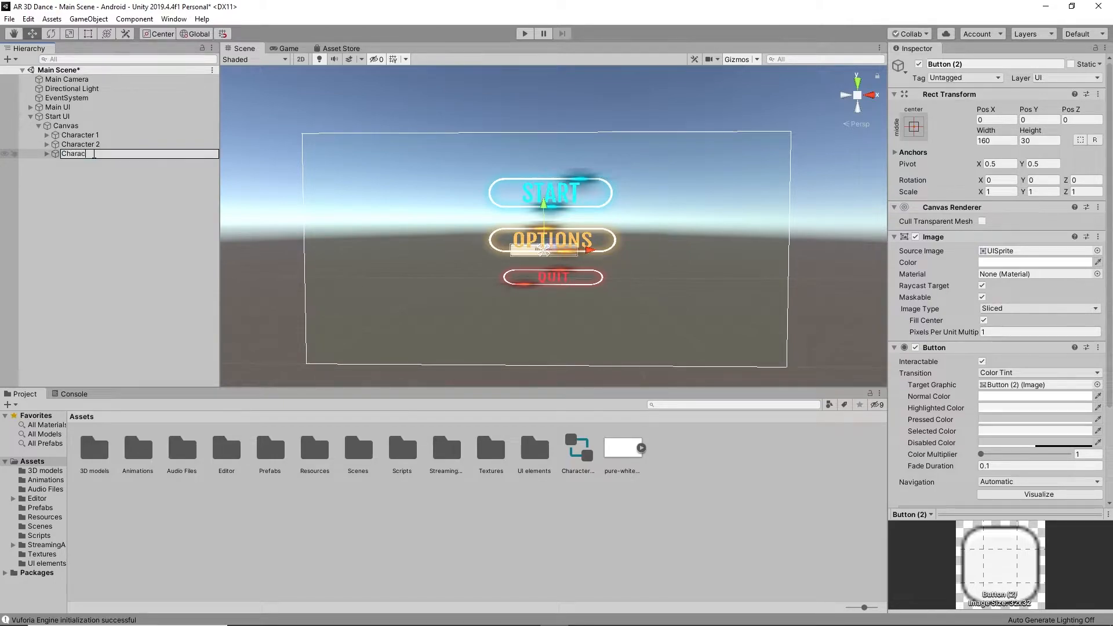
pyautogui.write('ter 3')
pyautogui.click(81, 189)
# Step: Delete the Text child object from each of the Character 1, Character 2 and Character 3 buttons
pyautogui.click(45, 135)
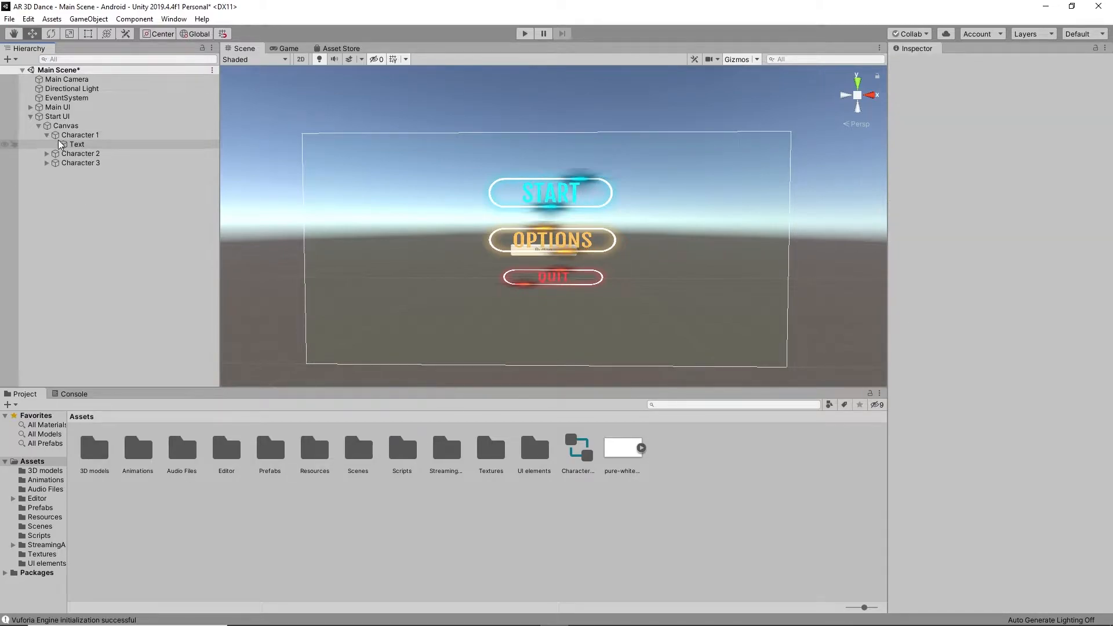
pyautogui.click(76, 143)
pyautogui.press('Delete')
pyautogui.click(46, 144)
pyautogui.click(75, 154)
pyautogui.press('Delete')
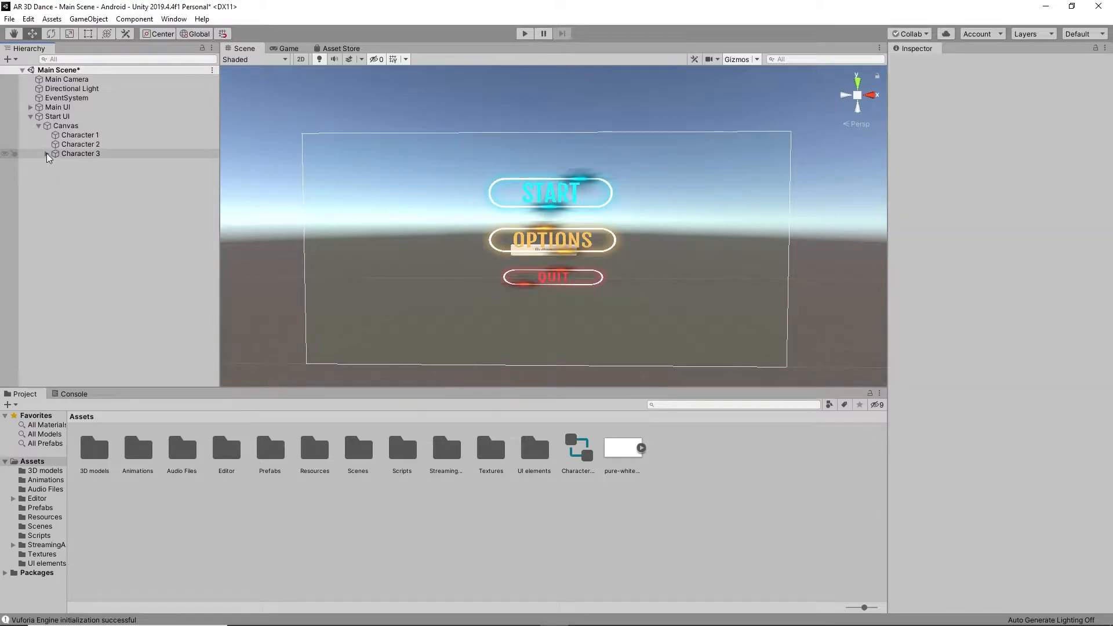
pyautogui.click(47, 153)
pyautogui.click(74, 163)
pyautogui.press('Delete')
# Step: Move the Character 1 button to the right of the other two and spread its anchors to offsets of about 277 left, 151 top, 119 right, 107 bottom
pyautogui.click(80, 135)
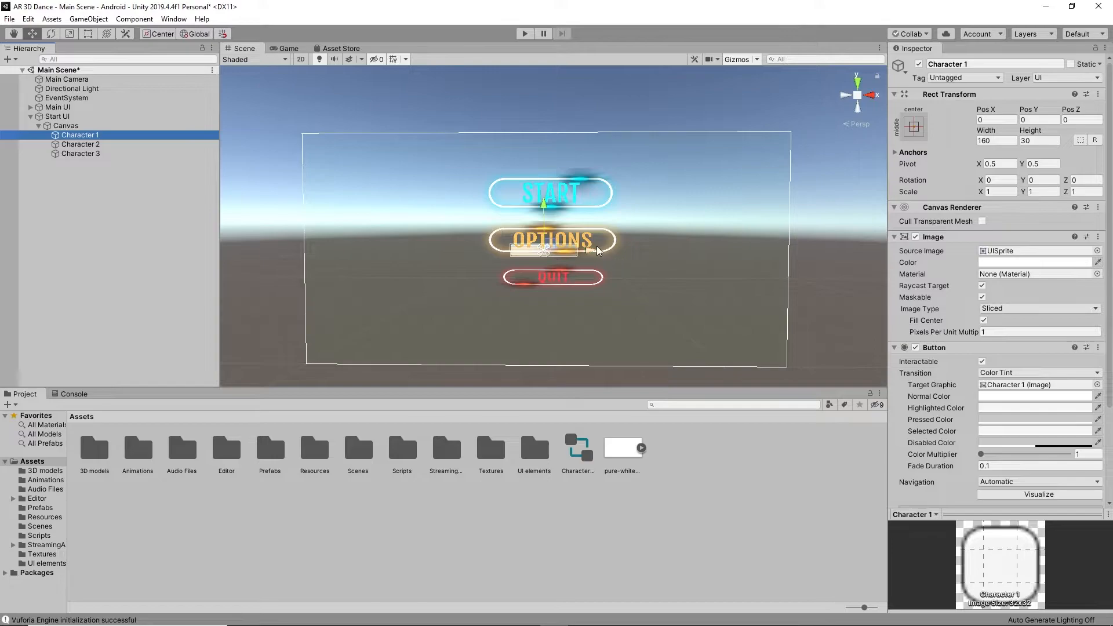
pyautogui.moveTo(597, 246); pyautogui.dragTo(669, 243)
pyautogui.moveTo(550, 253); pyautogui.dragTo(700, 305)
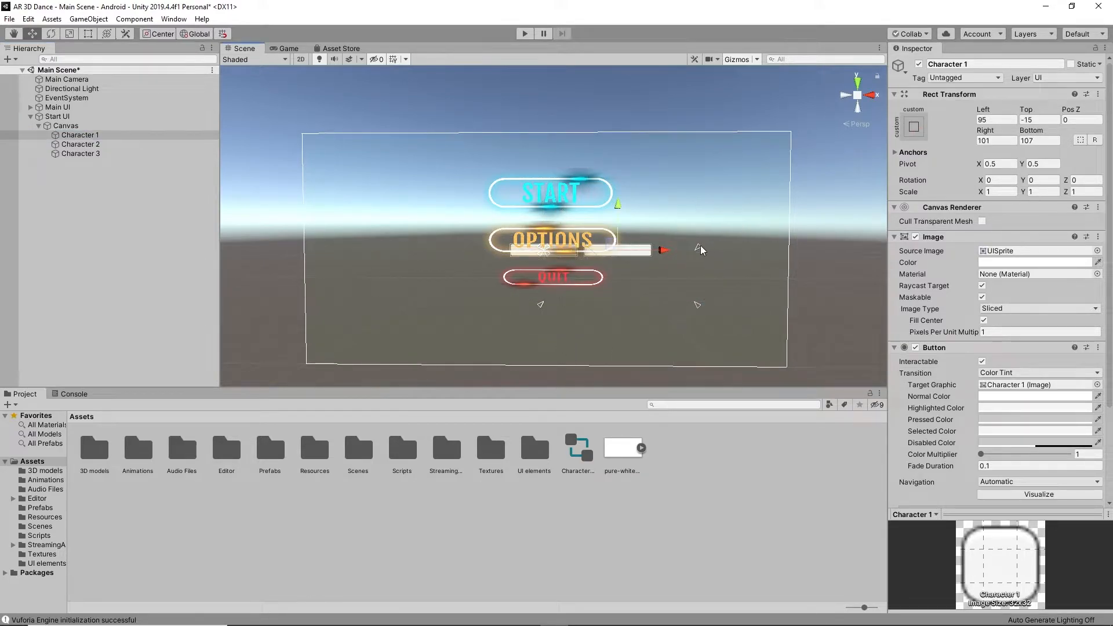
pyautogui.click(703, 188)
pyautogui.click(80, 136)
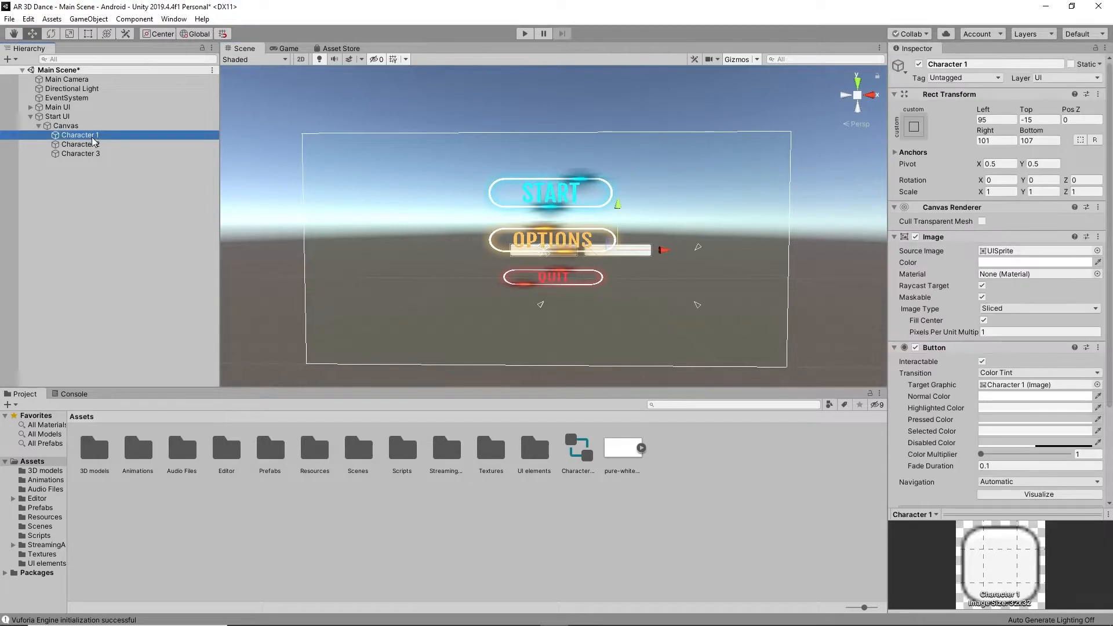
pyautogui.moveTo(697, 250); pyautogui.dragTo(705, 178)
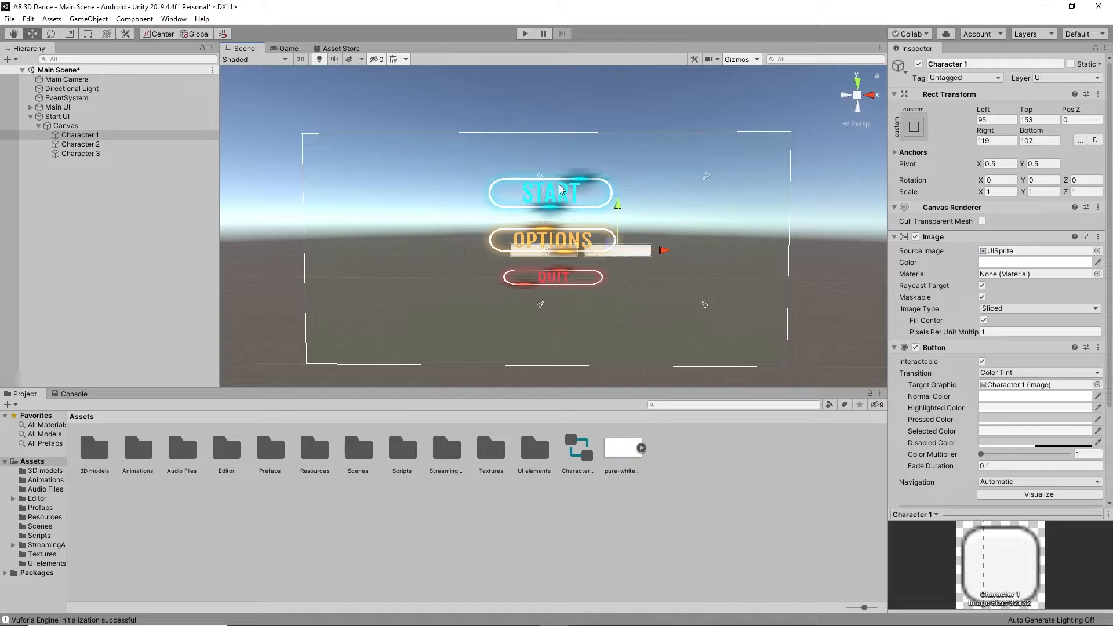
pyautogui.moveTo(541, 175); pyautogui.dragTo(468, 178)
# Step: Deactivate the Main UI object to hide the main menu and select the Character 1 button
pyautogui.click(58, 107)
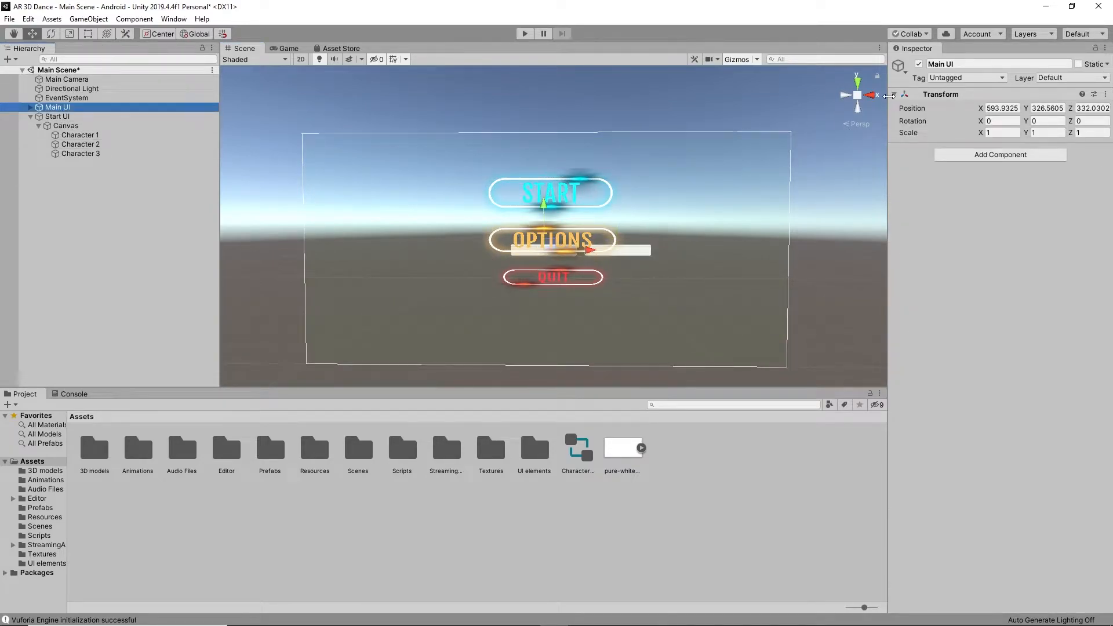
pyautogui.click(919, 64)
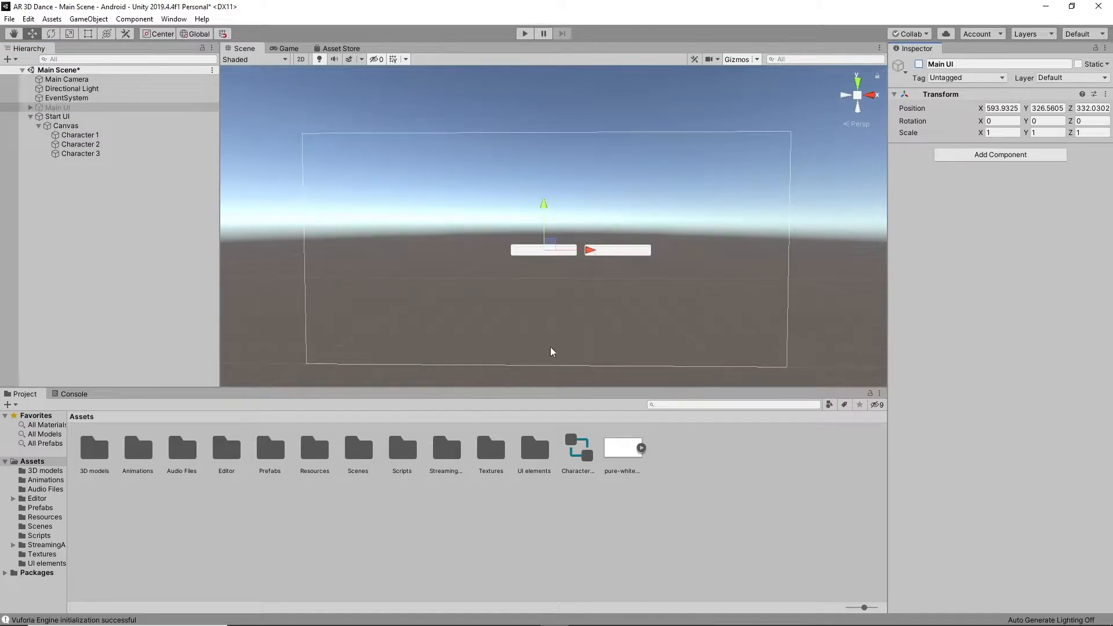
pyautogui.click(72, 137)
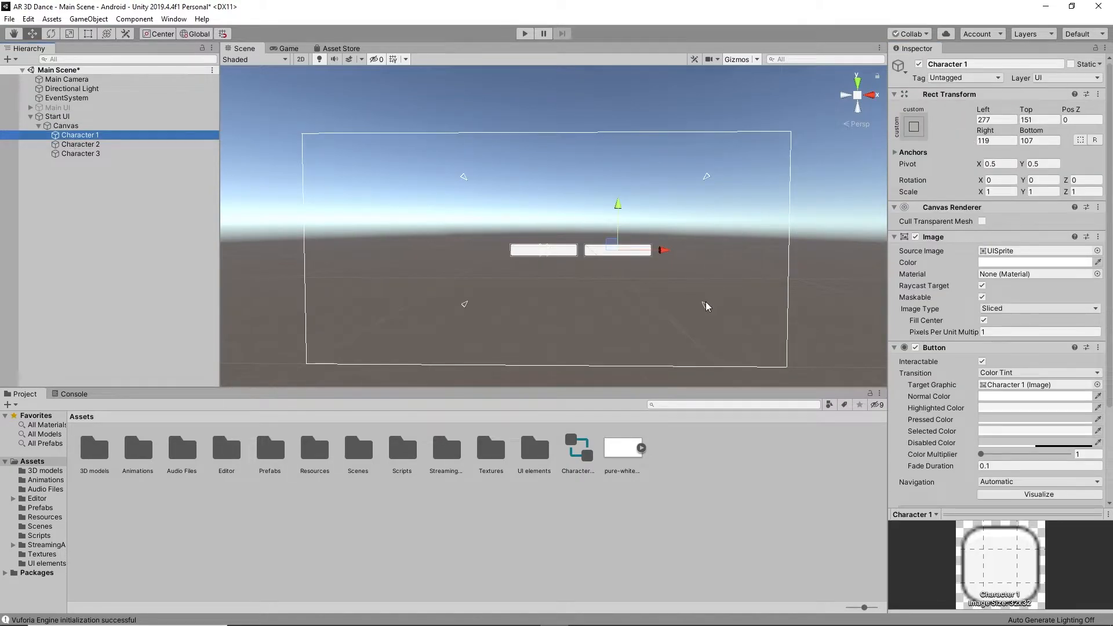
# Step: Reshape the Character 1 button's anchors across the canvas's upper middle and set its Left, Top, Right and Bottom offsets to 0
pyautogui.moveTo(706, 305); pyautogui.dragTo(621, 217)
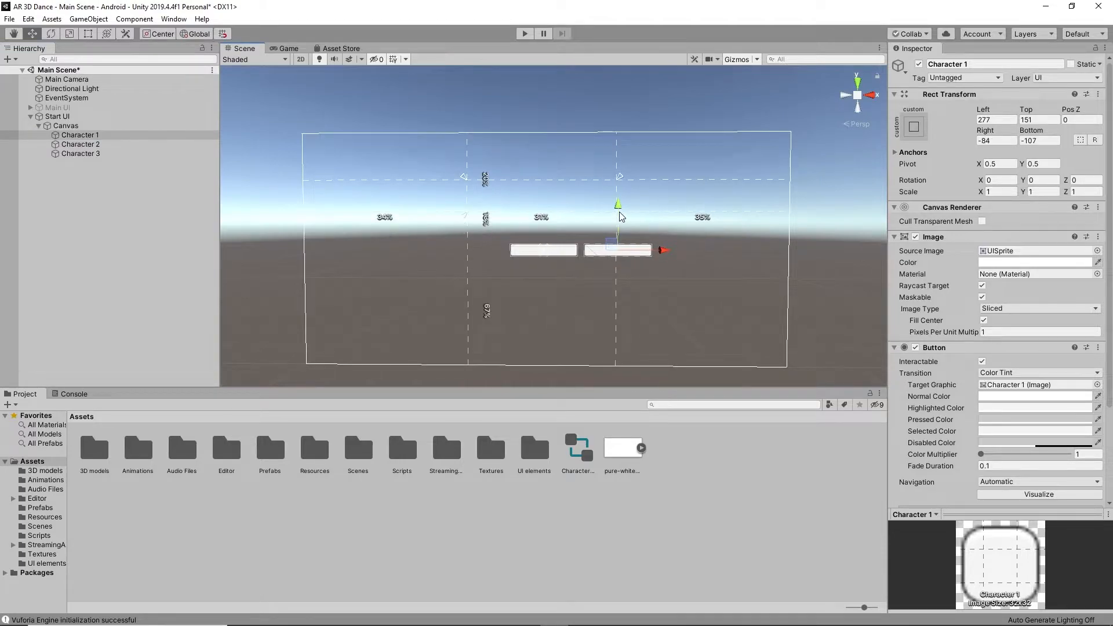
pyautogui.click(983, 120)
pyautogui.write('0')
pyautogui.click(1048, 120)
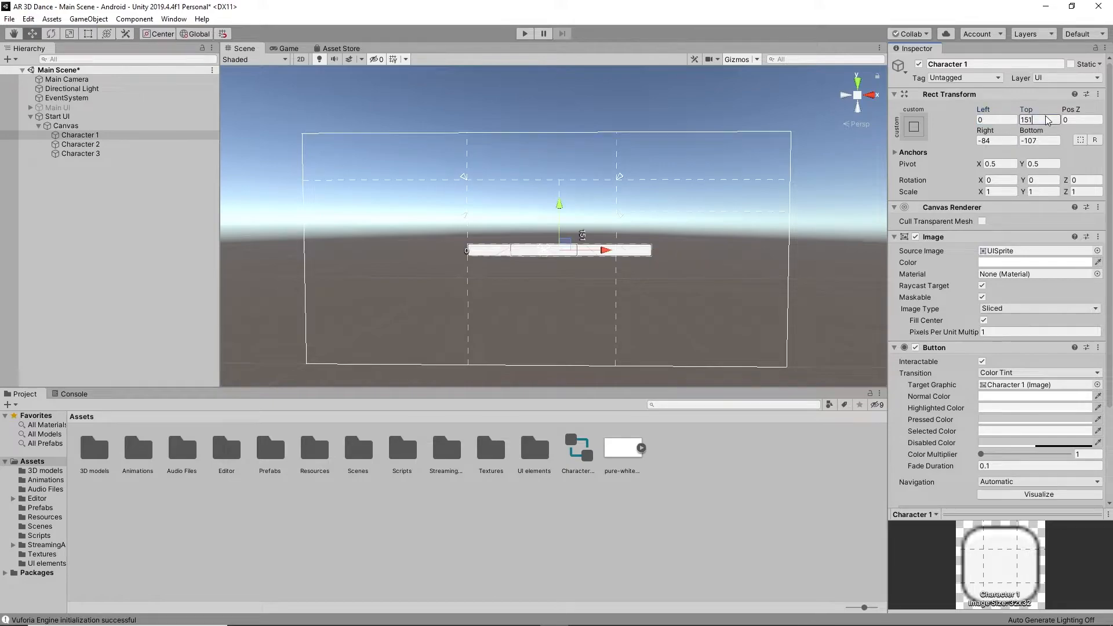
pyautogui.write('0')
pyautogui.click(1040, 140)
pyautogui.write('0')
pyautogui.click(996, 140)
pyautogui.write('0')
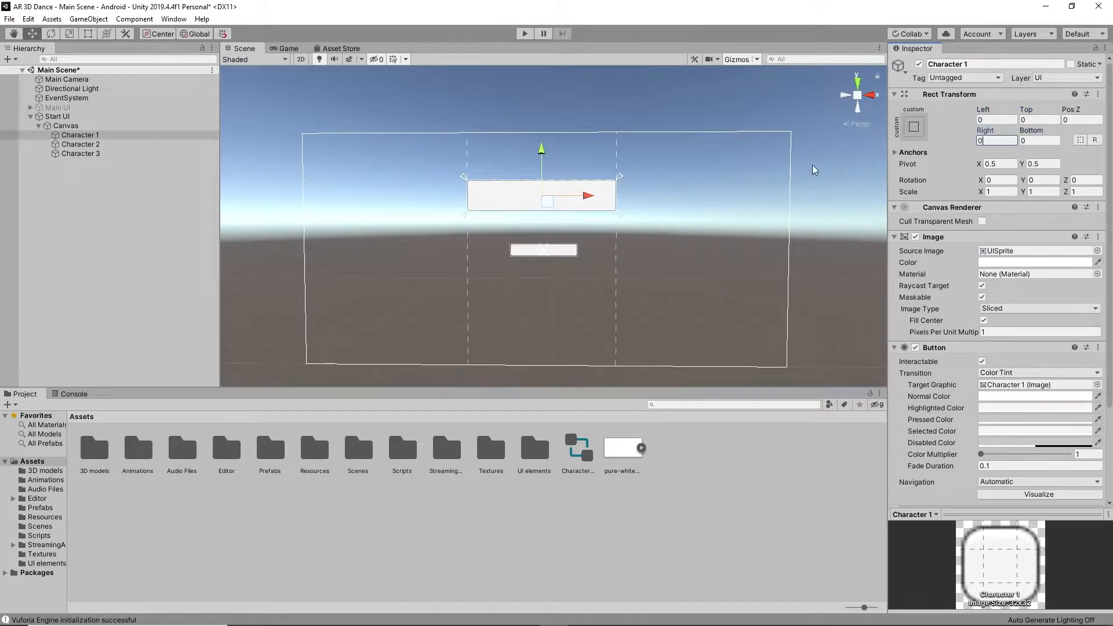
# Step: Fit the Character 1 button to a narrower, taller anchor area with Right and Bottom at 0, and shift it to the canvas's upper left
pyautogui.moveTo(623, 209); pyautogui.dragTo(603, 218)
pyautogui.moveTo(599, 218); pyautogui.dragTo(572, 234)
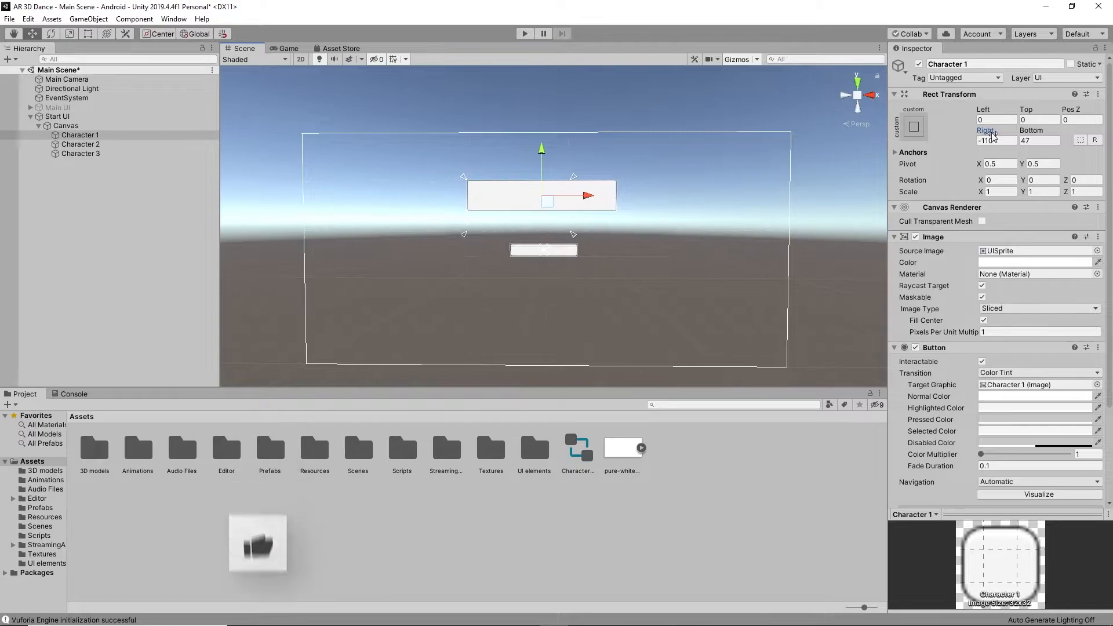
pyautogui.click(995, 141)
pyautogui.write('0')
pyautogui.press('Tab')
pyautogui.write('0')
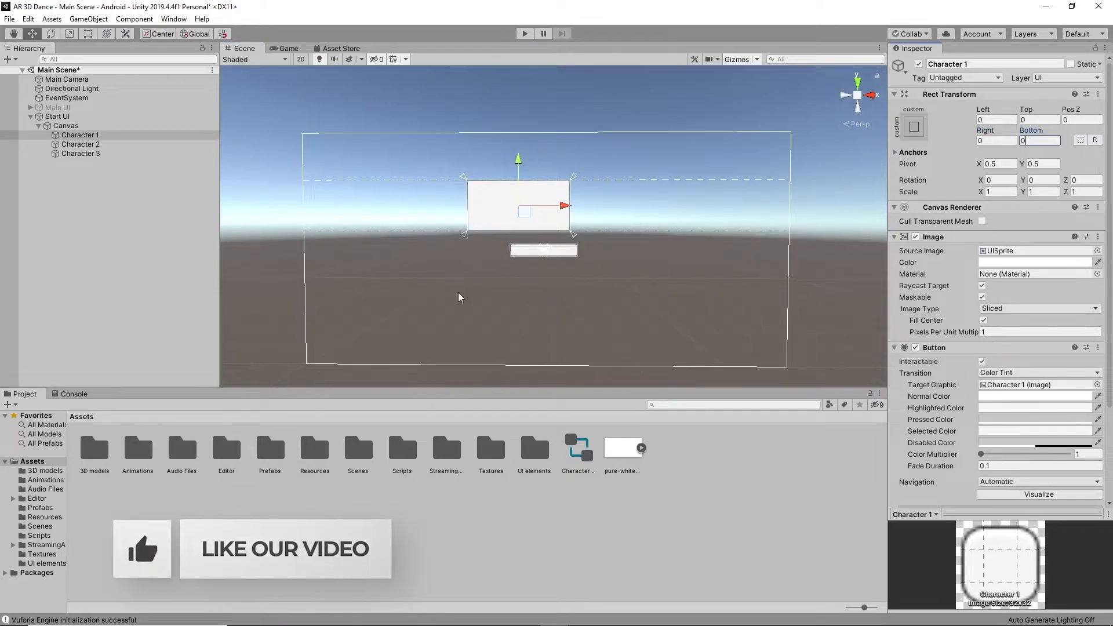
pyautogui.moveTo(546, 207); pyautogui.dragTo(362, 235)
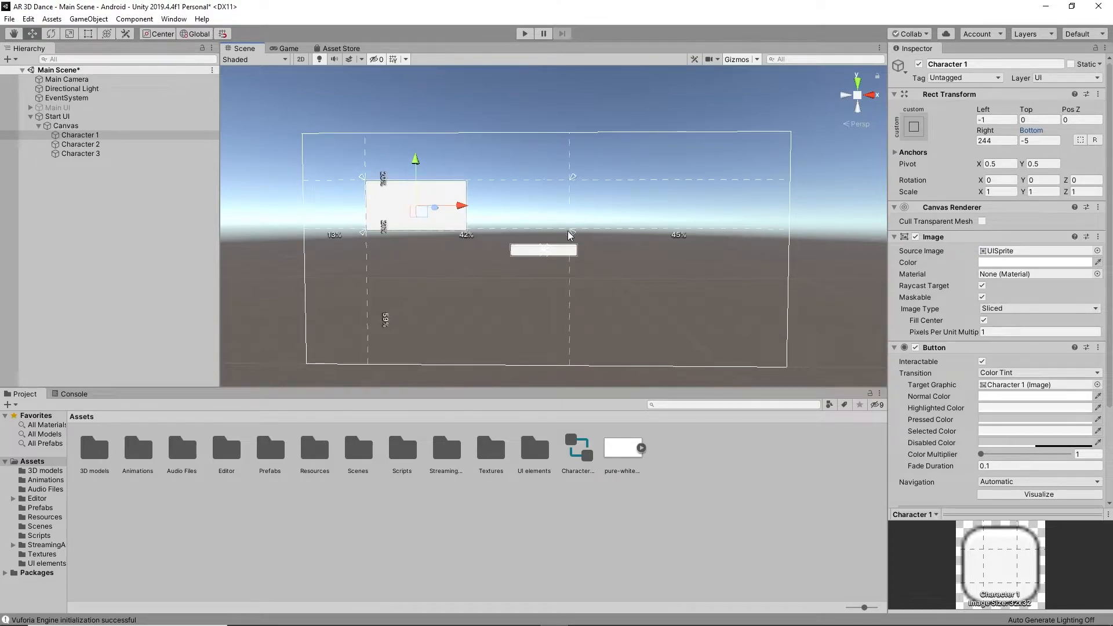
pyautogui.moveTo(571, 232); pyautogui.dragTo(470, 233)
# Step: Raise the Character 2 button to a Pos Y of about 93 and spread its anchors into a rectangle level with Character 1
pyautogui.click(543, 250)
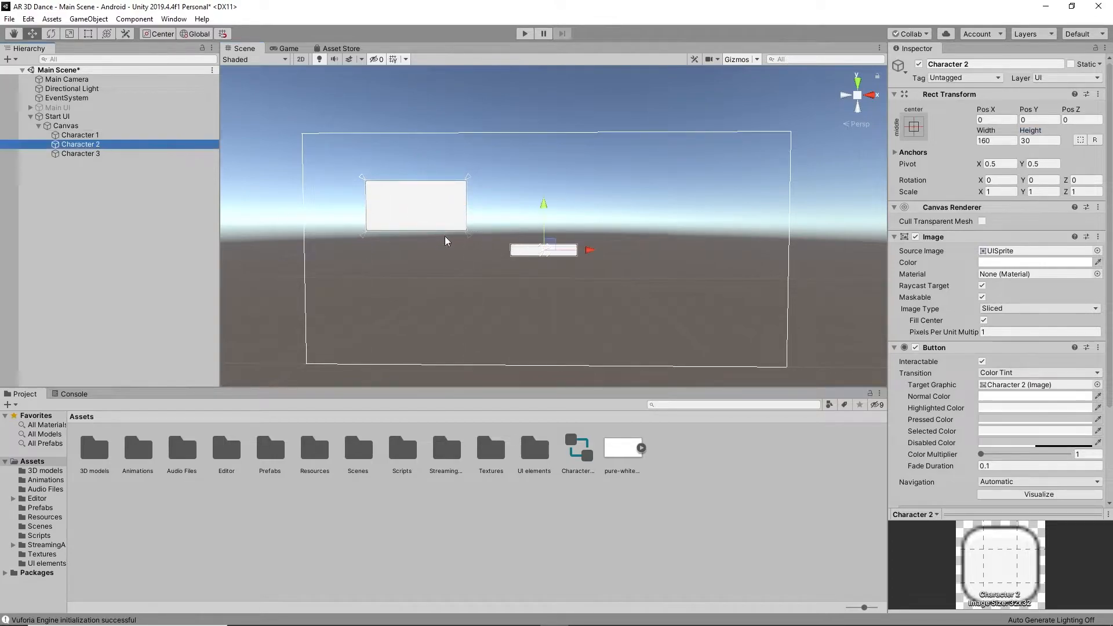
pyautogui.moveTo(549, 210); pyautogui.dragTo(546, 173)
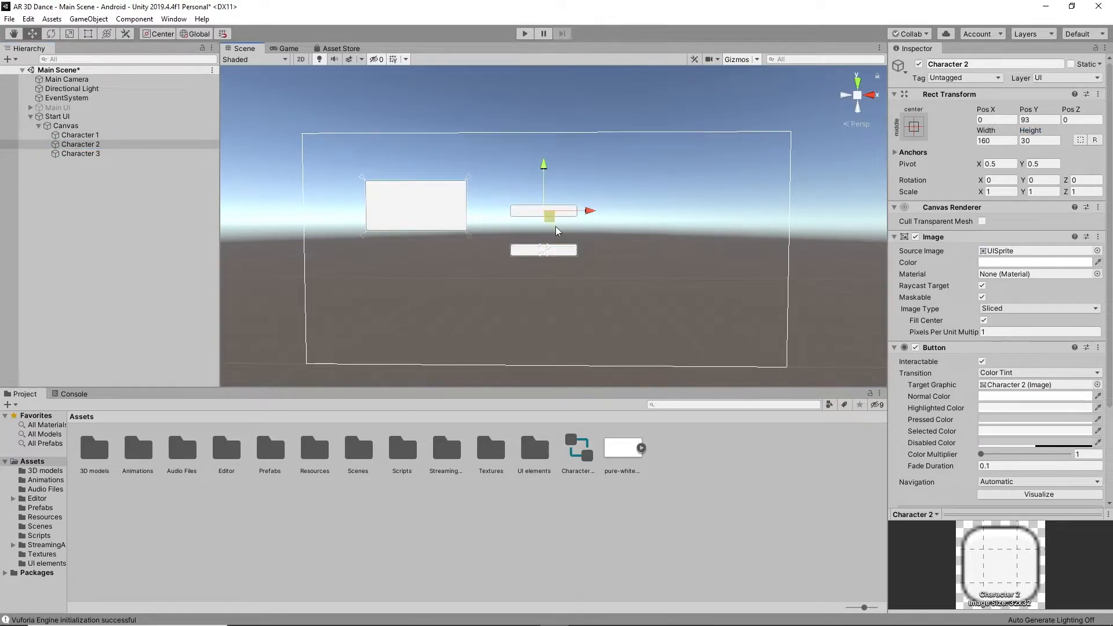
pyautogui.moveTo(544, 249); pyautogui.dragTo(511, 179)
pyautogui.moveTo(512, 251); pyautogui.dragTo(613, 236)
# Step: Set the Left, Top, Right and Bottom offsets of Character 2 to 0 so it fills its anchor area
pyautogui.click(992, 120)
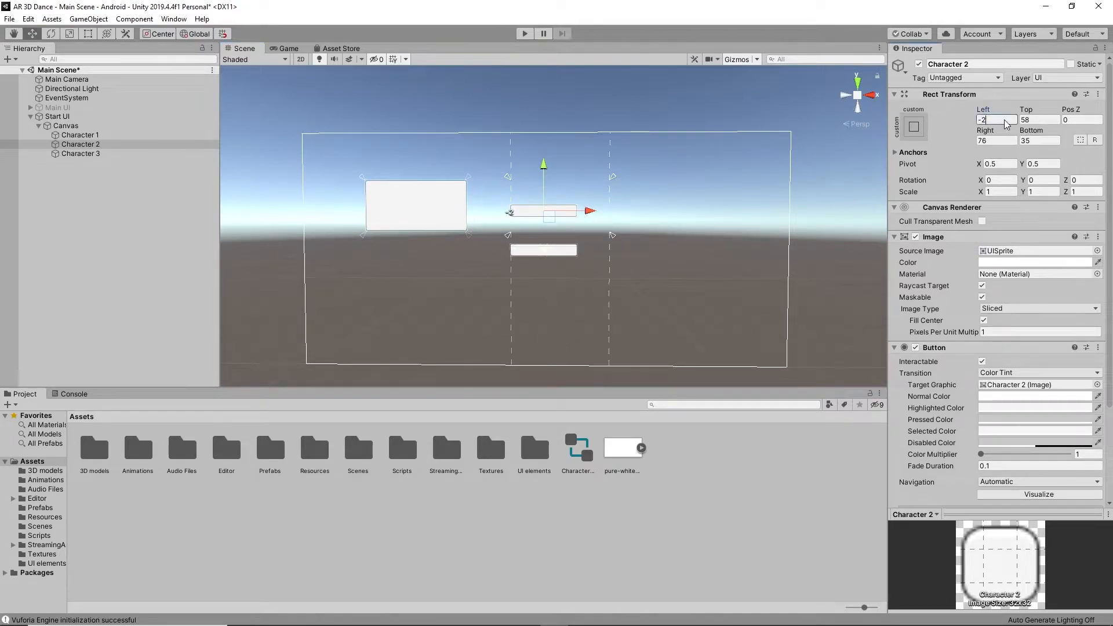
pyautogui.write('0')
pyautogui.click(1035, 120)
pyautogui.write('0')
pyautogui.click(986, 140)
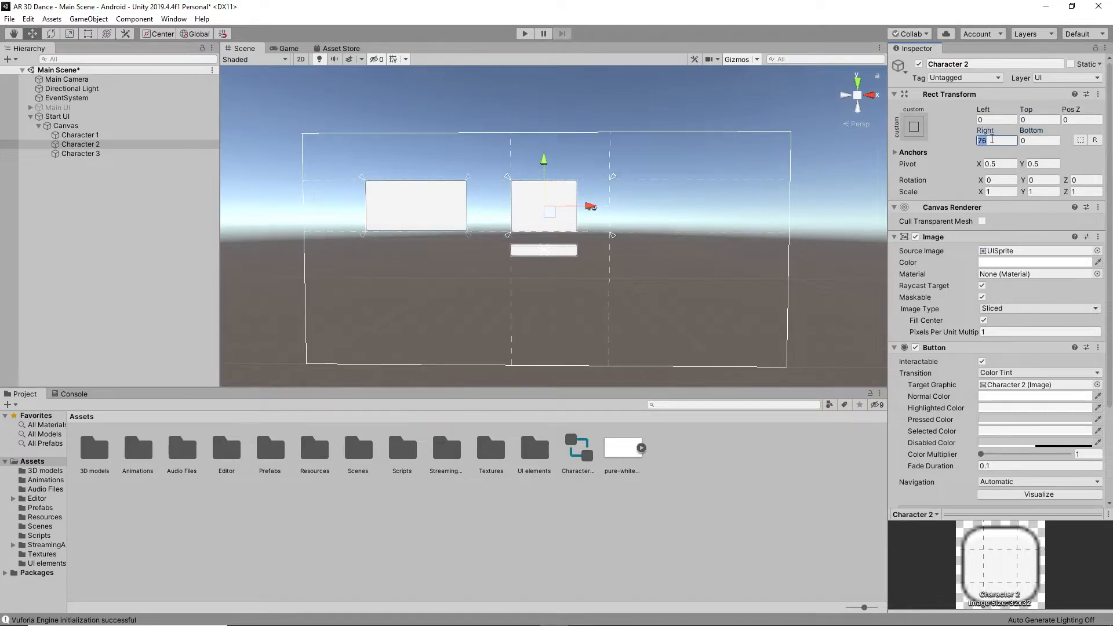
pyautogui.write('0')
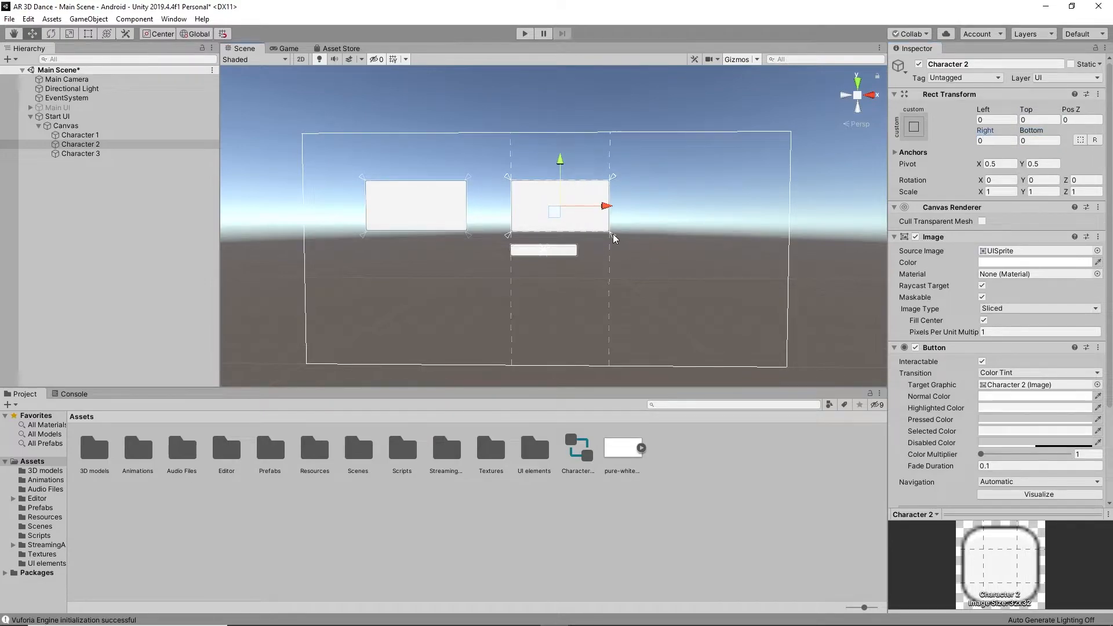
# Step: Fine-tune the width of Character 2 by shifting its right-hand anchors slightly outward, and reset its Right offset to 0
pyautogui.moveTo(615, 238); pyautogui.dragTo(629, 237)
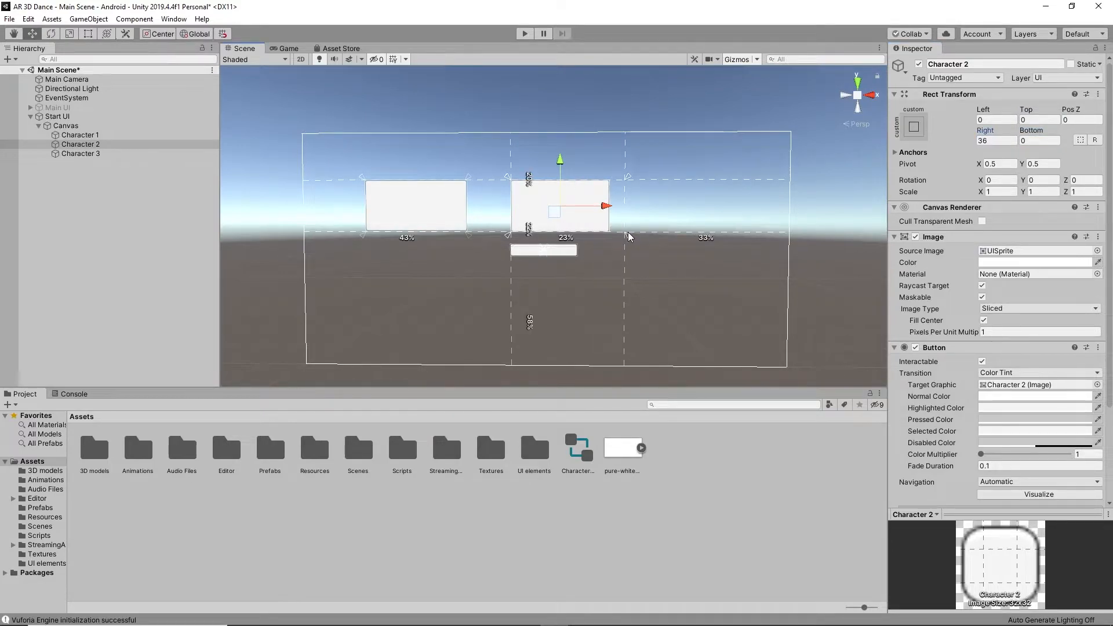
pyautogui.click(996, 141)
pyautogui.write('0')
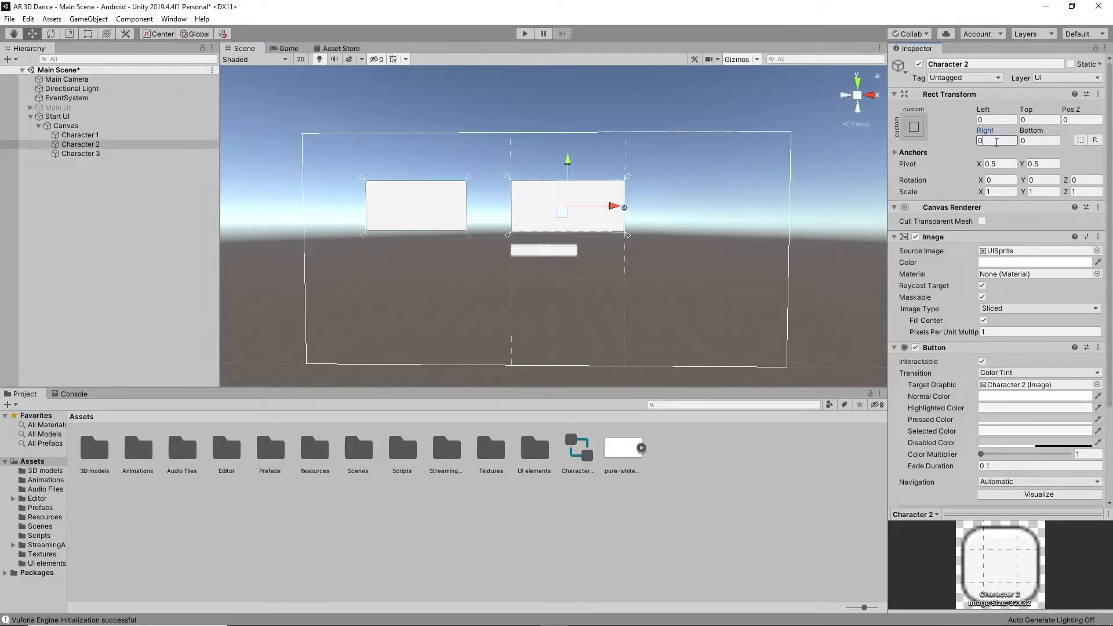
pyautogui.moveTo(635, 240); pyautogui.dragTo(621, 238)
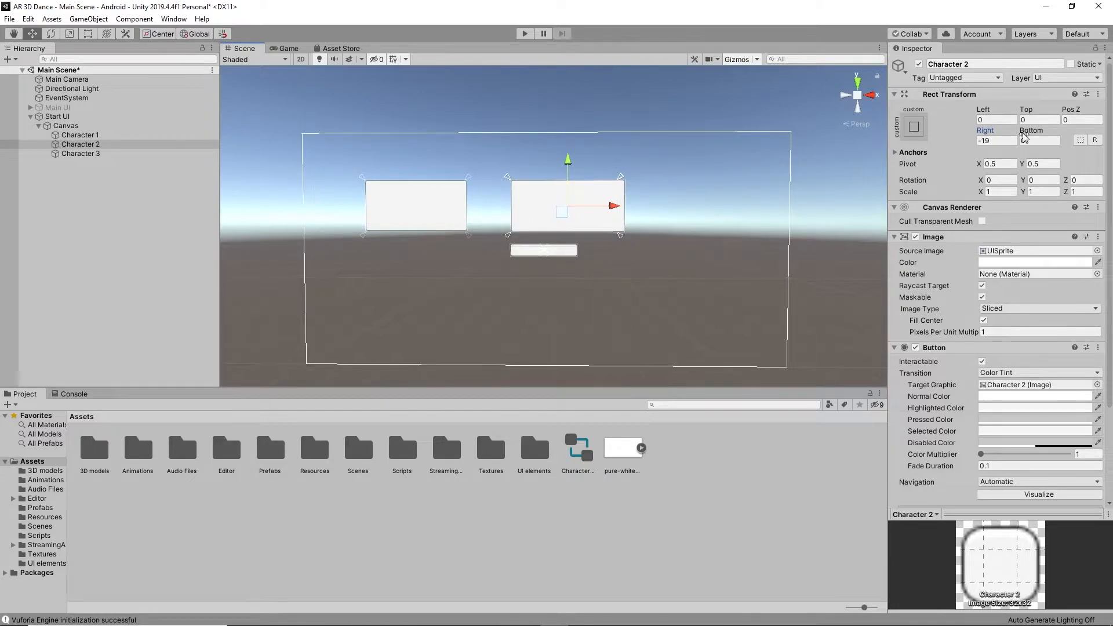
pyautogui.write('0')
# Step: Spread the Character 3 button's anchors into a rectangle to the right of Character 2, level with the other two buttons
pyautogui.moveTo(602, 283)
pyautogui.keyDown('alt'); pyautogui.mouseDown()
pyautogui.moveTo(607, 271)
pyautogui.moveTo(606, 284)
pyautogui.mouseUp(); pyautogui.keyUp('alt')
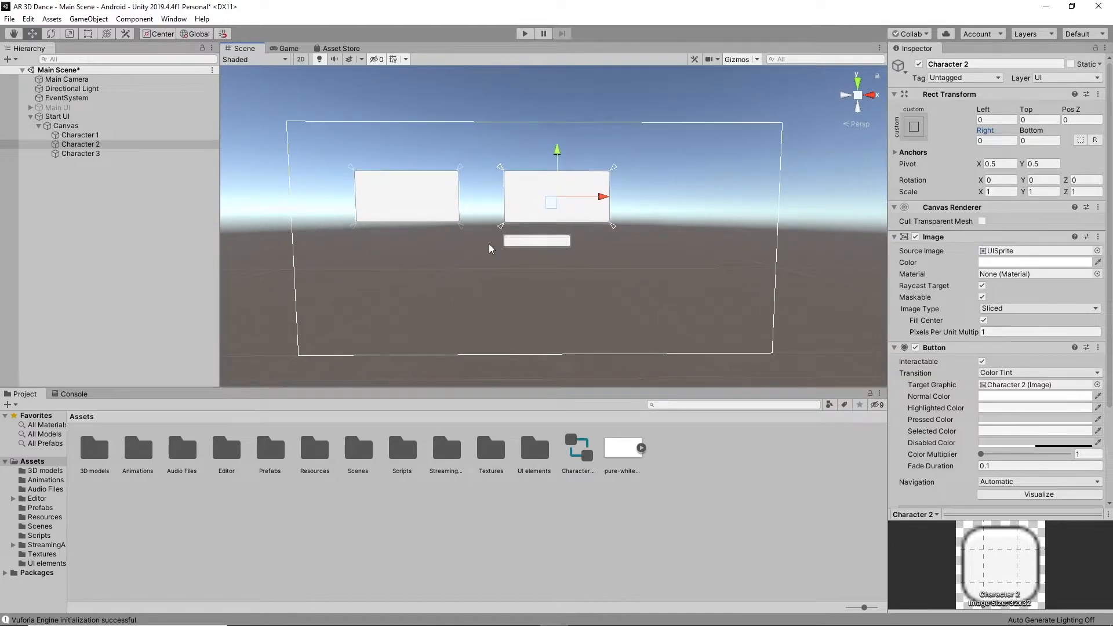
pyautogui.click(538, 243)
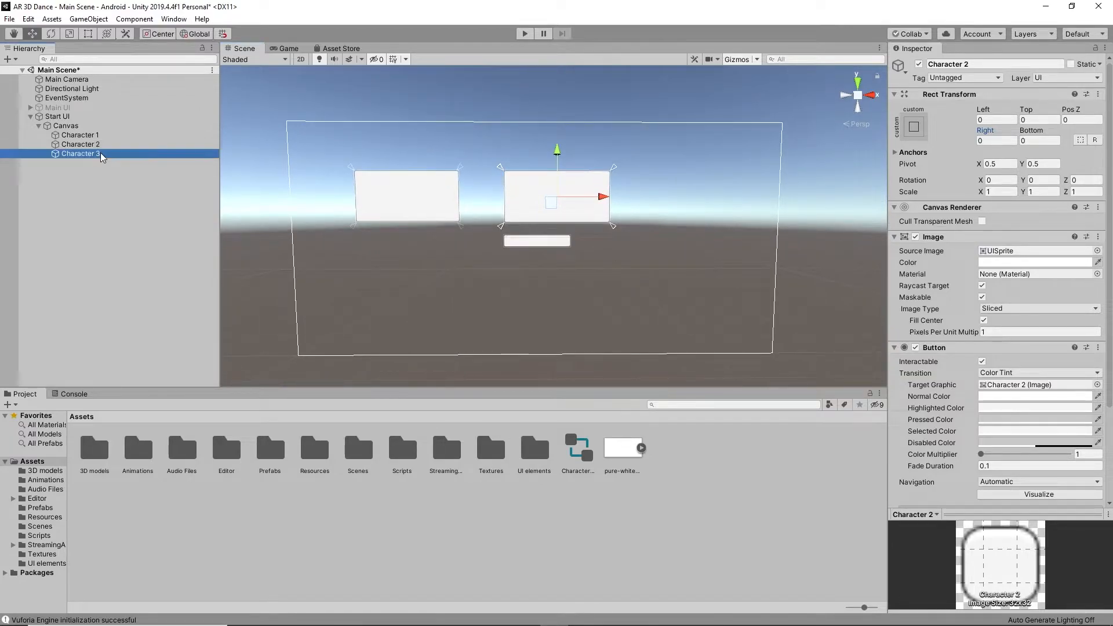
pyautogui.moveTo(542, 250); pyautogui.dragTo(626, 290)
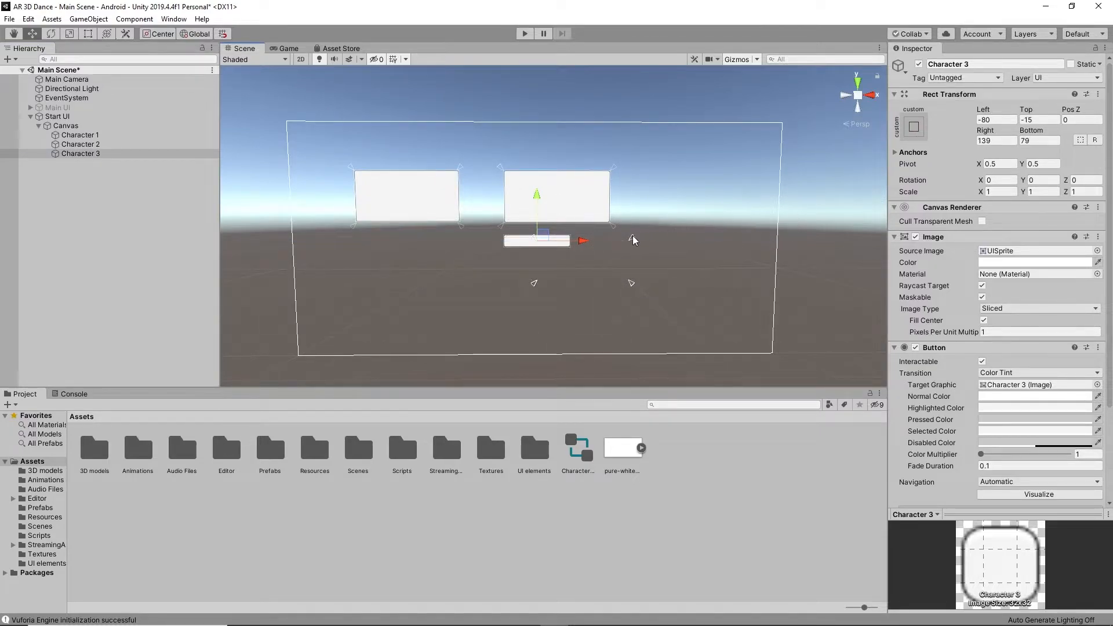
pyautogui.moveTo(632, 241); pyautogui.dragTo(755, 167)
pyautogui.moveTo(754, 284); pyautogui.dragTo(756, 225)
pyautogui.moveTo(535, 168); pyautogui.dragTo(604, 173)
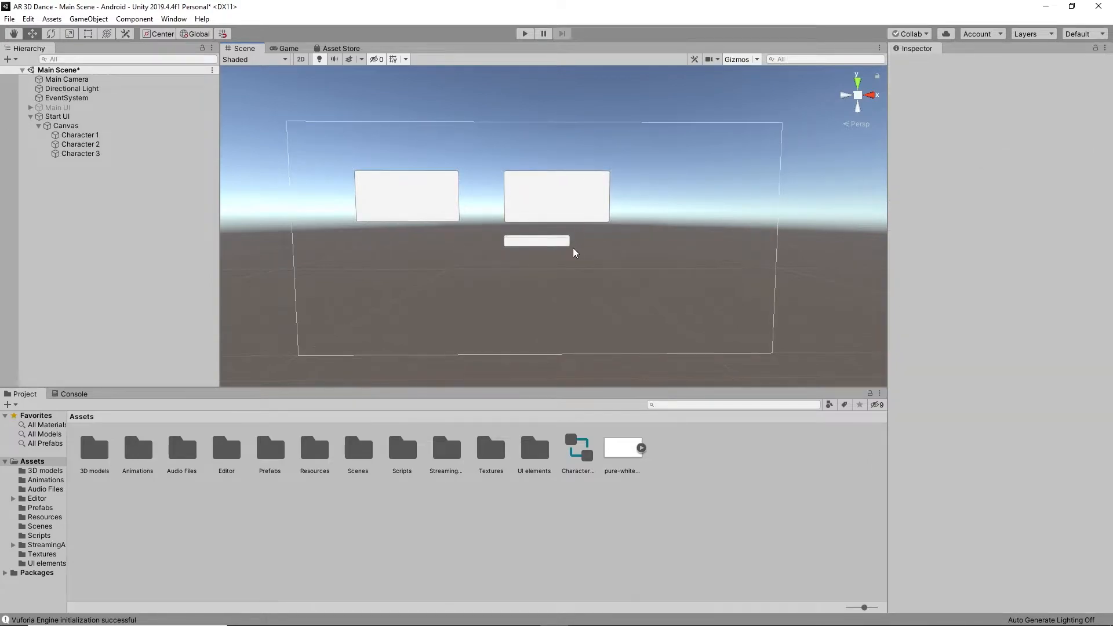
pyautogui.click(109, 154)
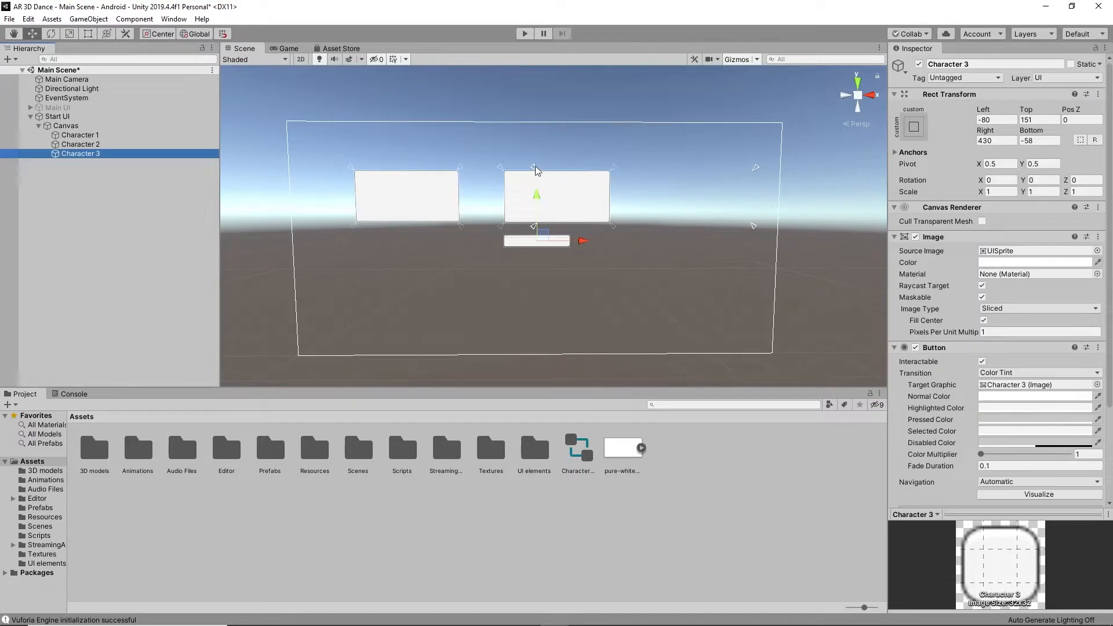
pyautogui.moveTo(537, 170); pyautogui.dragTo(613, 173)
pyautogui.click(106, 155)
pyautogui.moveTo(534, 167); pyautogui.dragTo(644, 171)
# Step: Set the Left, Top, Right and Bottom offsets of Character 3 to 0 so it fills its anchor area
pyautogui.click(1039, 120)
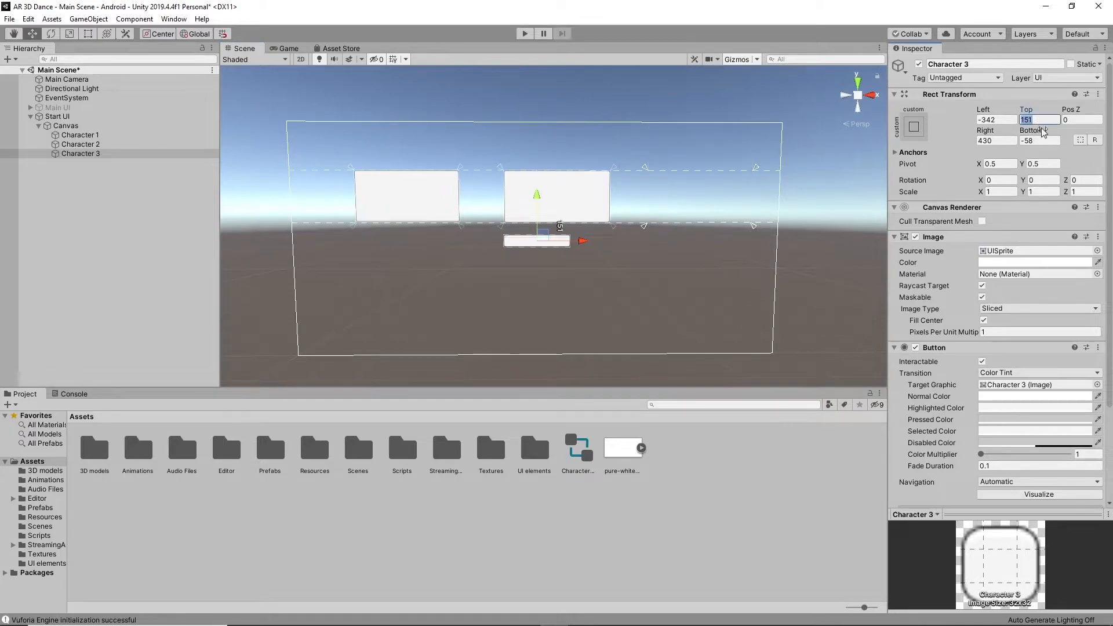
pyautogui.write('0')
pyautogui.click(1041, 140)
pyautogui.write('0')
pyautogui.click(996, 140)
pyautogui.write('0')
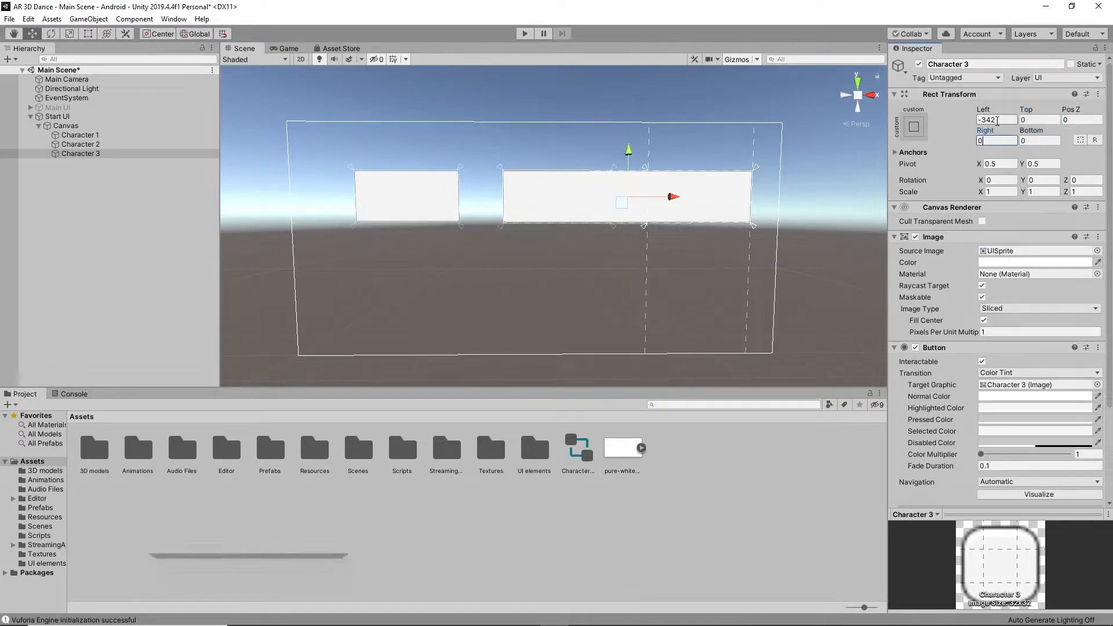
pyautogui.press('Return')
pyautogui.click(748, 334)
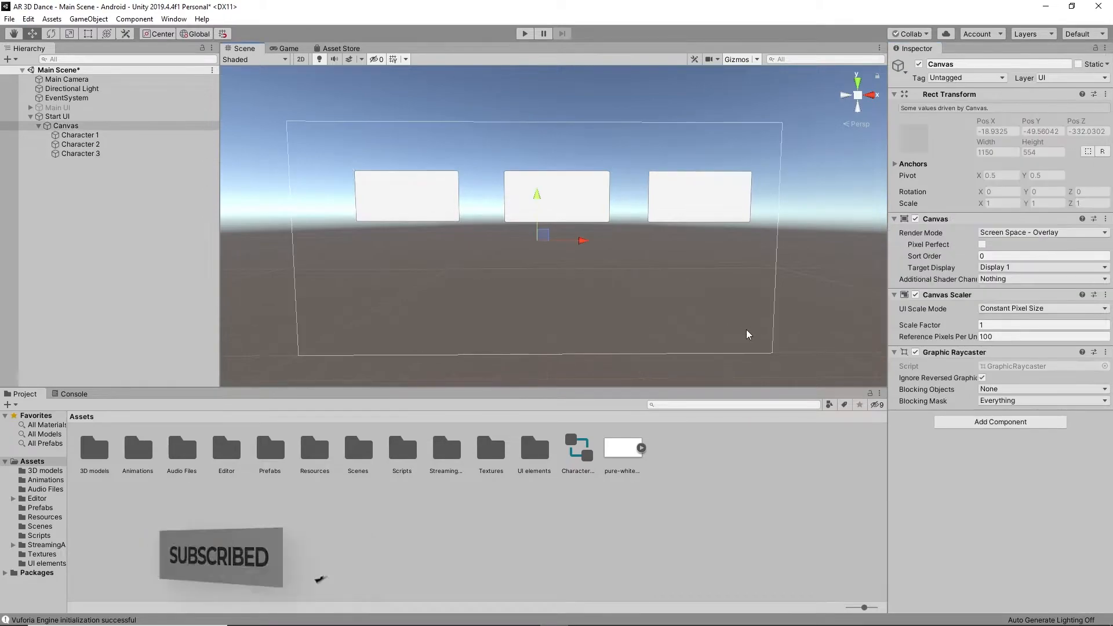
pyautogui.moveTo(784, 321)
pyautogui.mouseDown(button='right')
pyautogui.moveTo(763, 322)
pyautogui.moveTo(777, 318)
pyautogui.mouseUp(button='right')
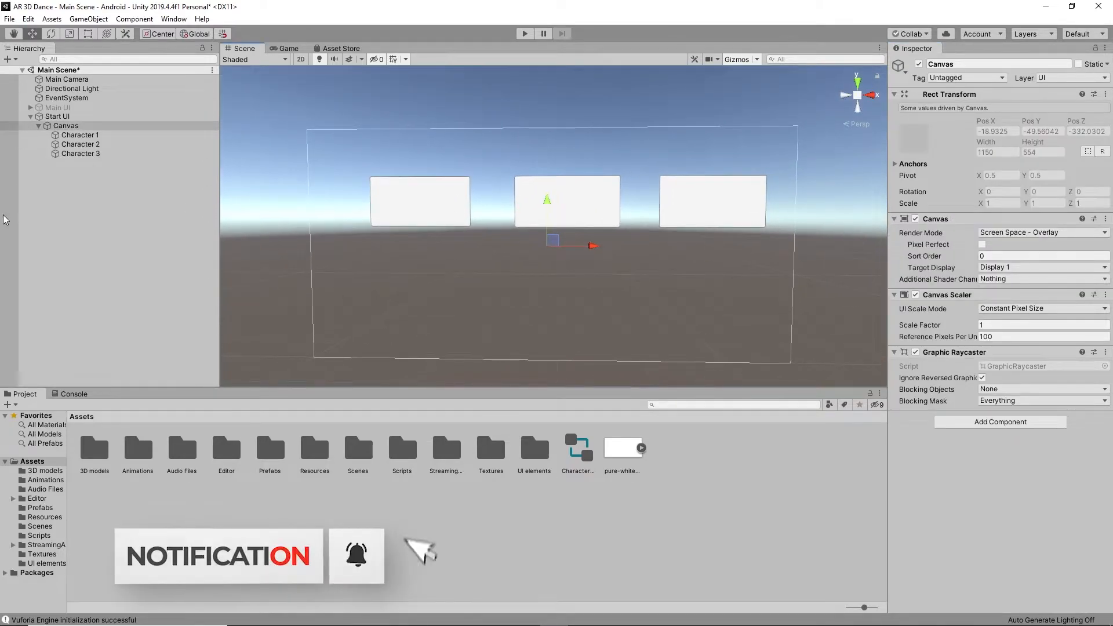
# Step: Open the UI elements folder and rename the ccc3 image as character 1
pyautogui.doubleClick(537, 468)
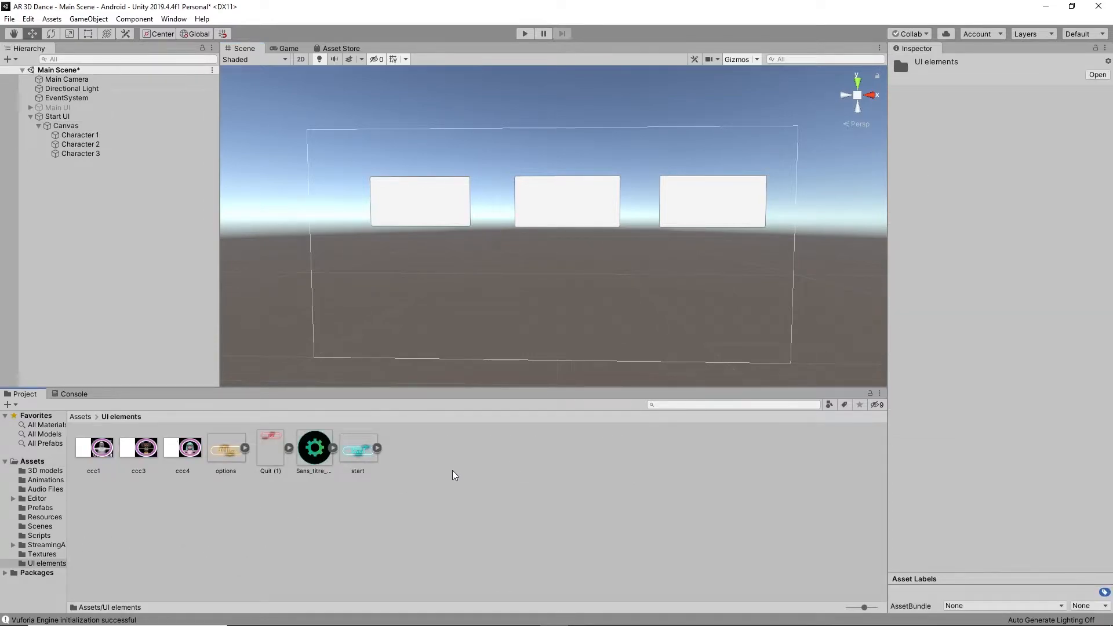
pyautogui.click(89, 457)
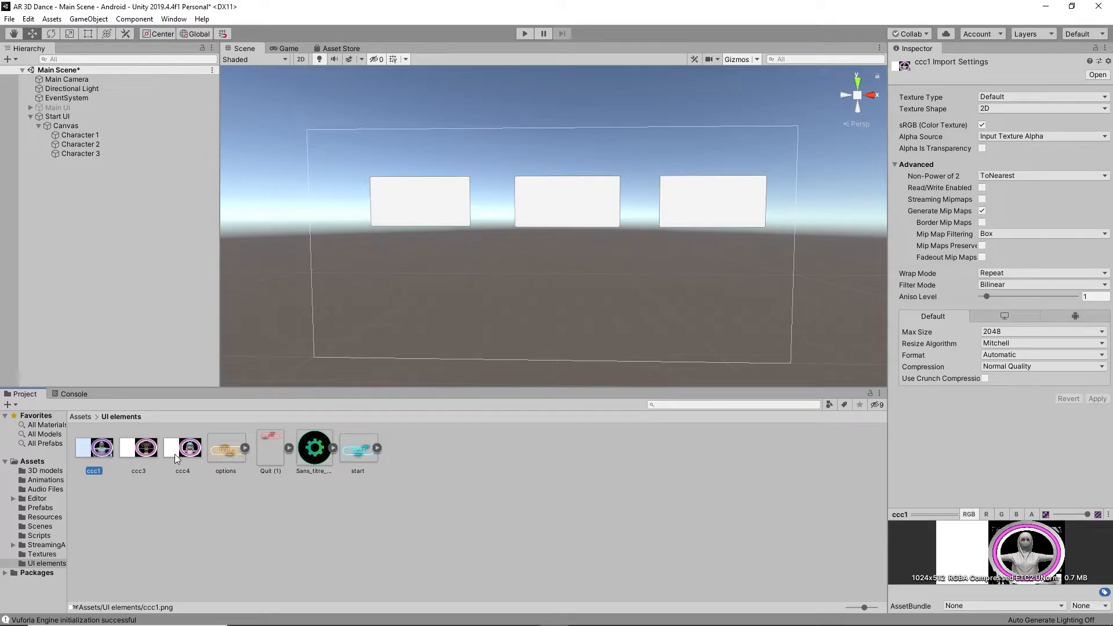
pyautogui.click(140, 470)
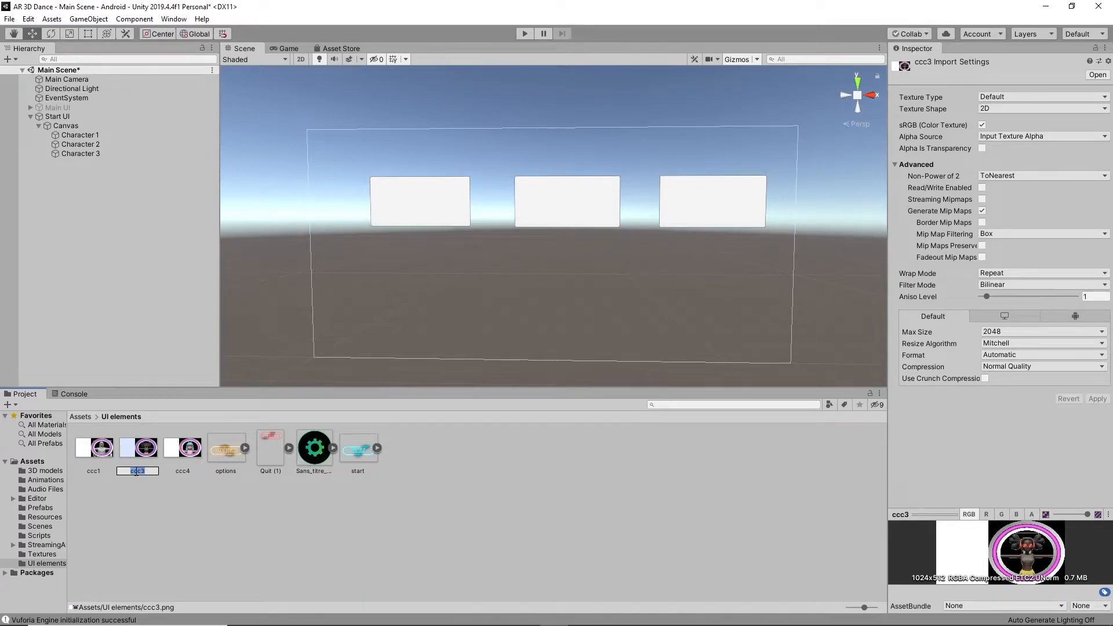
pyautogui.press('BackSpace')
pyautogui.write('character 1')
pyautogui.press('Return')
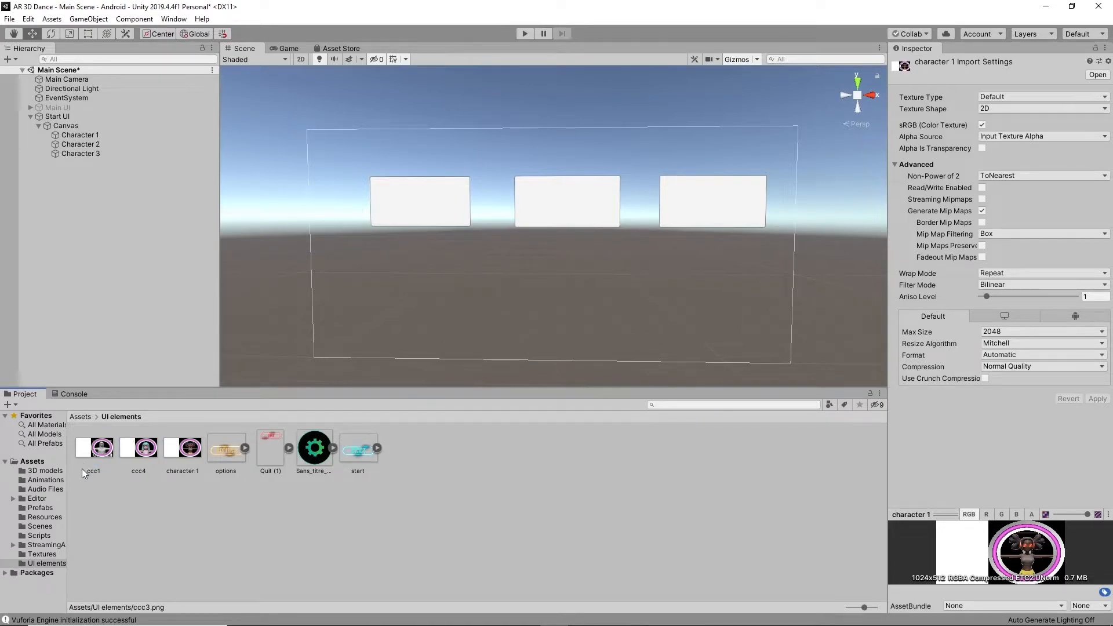
# Step: Rename the ccc4 image as character 2 and the ccc1 image as character 3
pyautogui.click(90, 468)
pyautogui.click(143, 468)
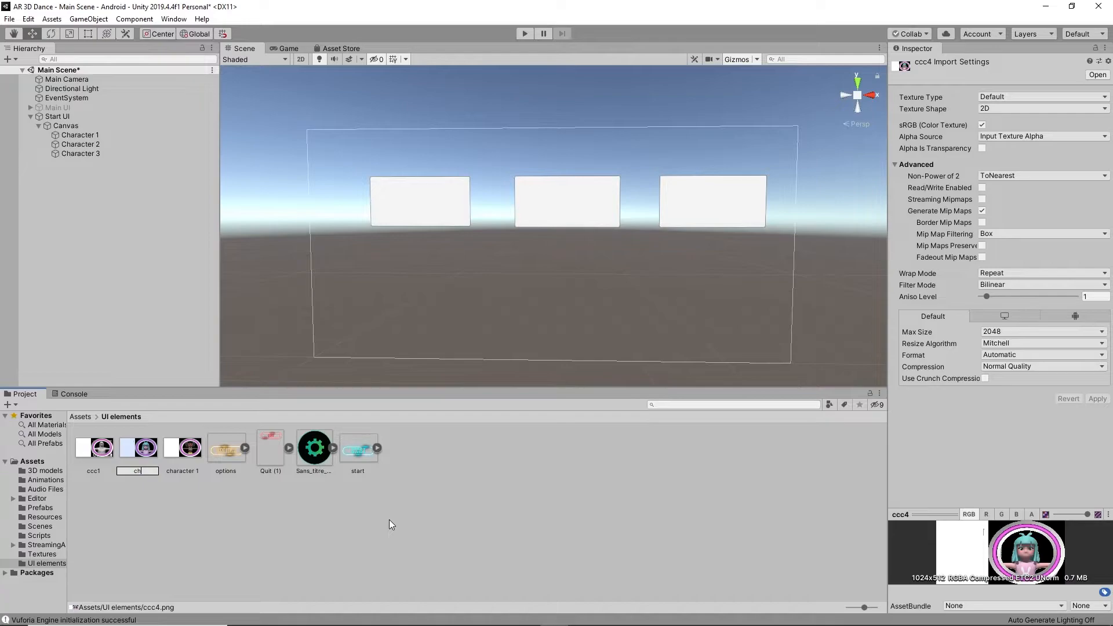
pyautogui.write('2')
pyautogui.click(96, 471)
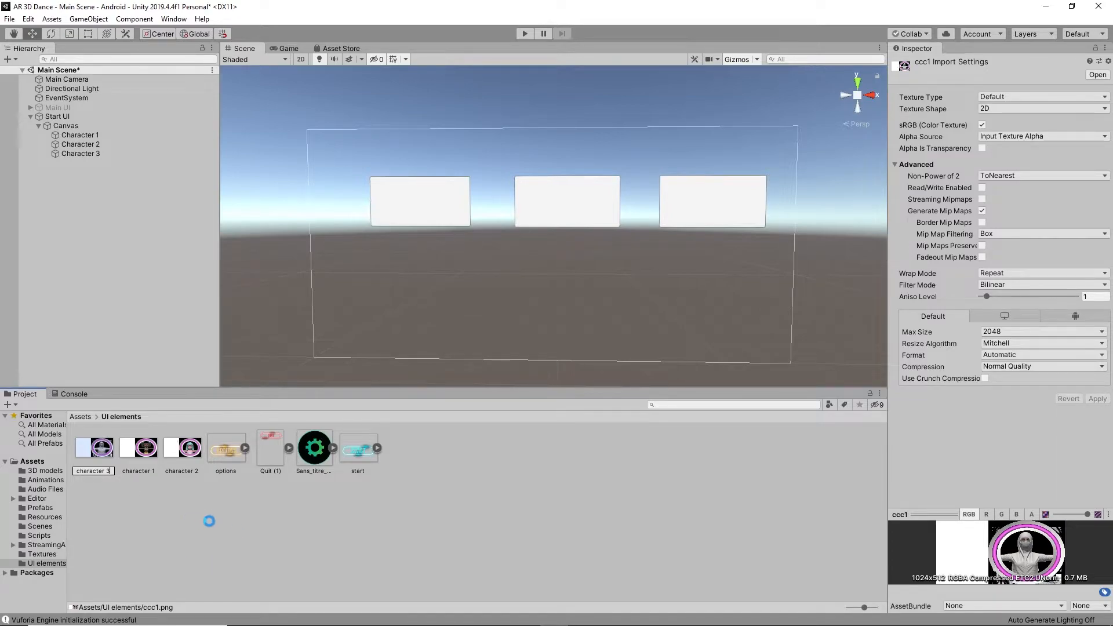
pyautogui.press('Return')
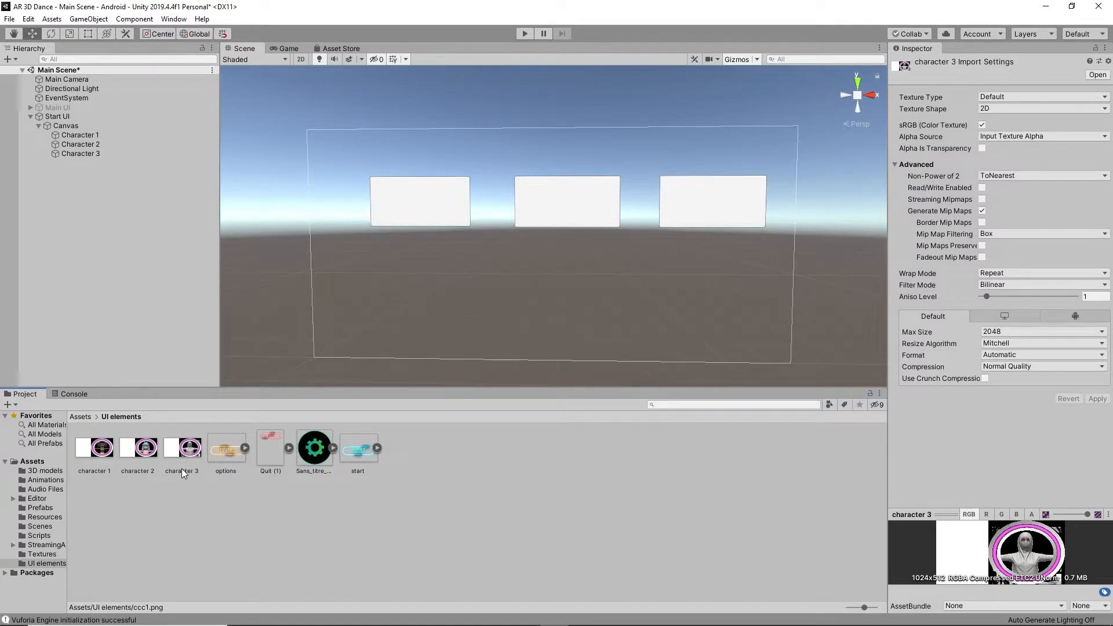
# Step: Convert the character 1 image to the Sprite (2D and UI) texture type and assign it as the Character 1 button's source image
pyautogui.click(87, 455)
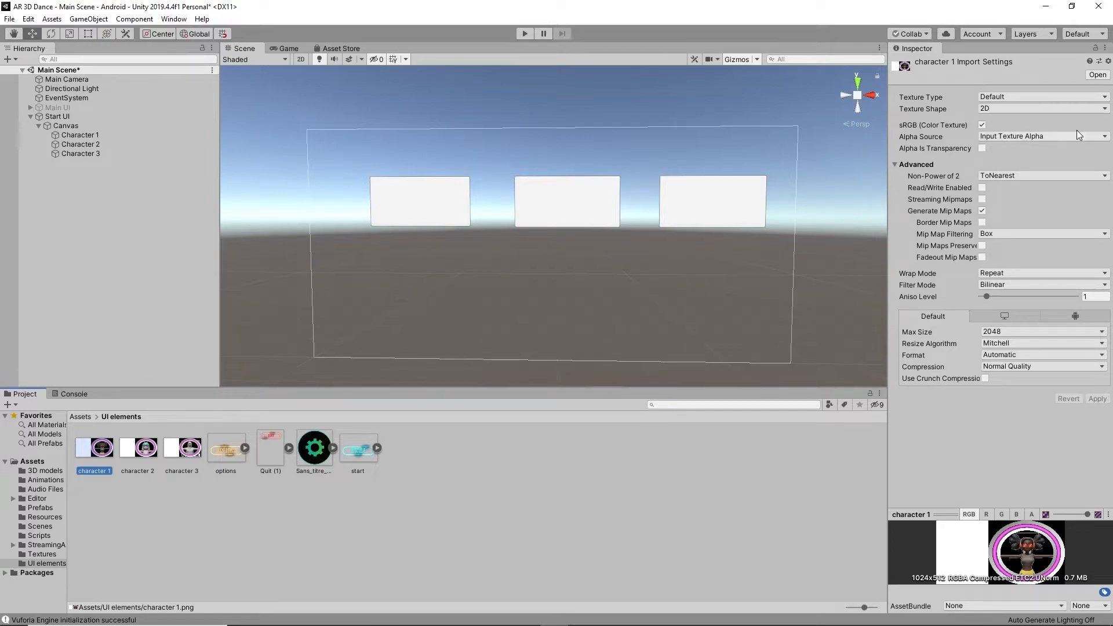
pyautogui.click(1009, 92)
pyautogui.click(1009, 93)
pyautogui.click(1032, 153)
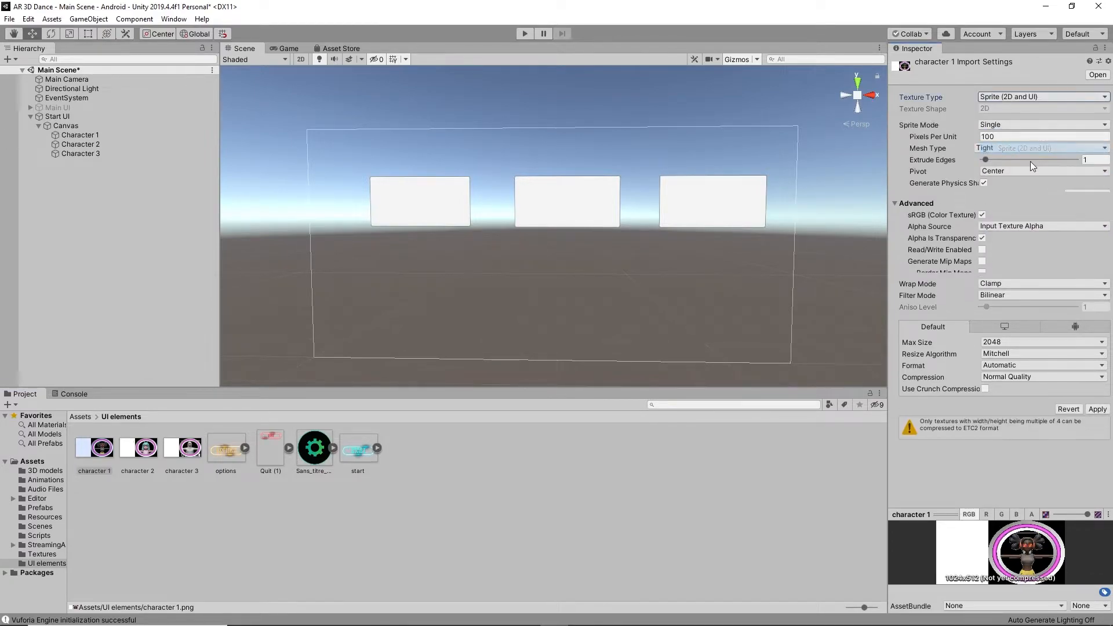
pyautogui.click(1097, 410)
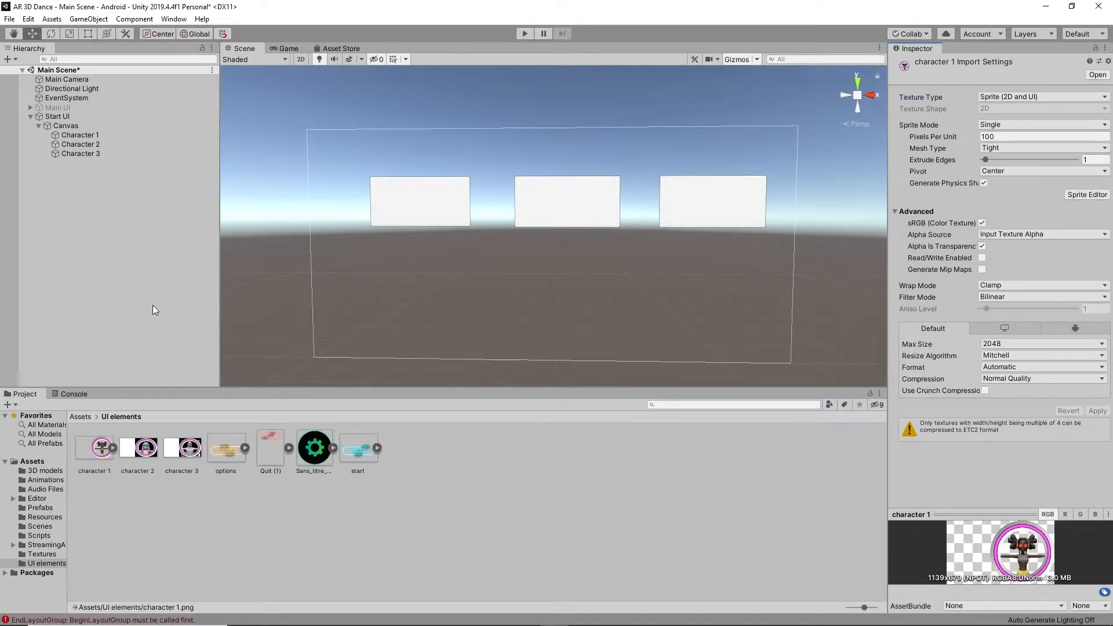
pyautogui.click(97, 137)
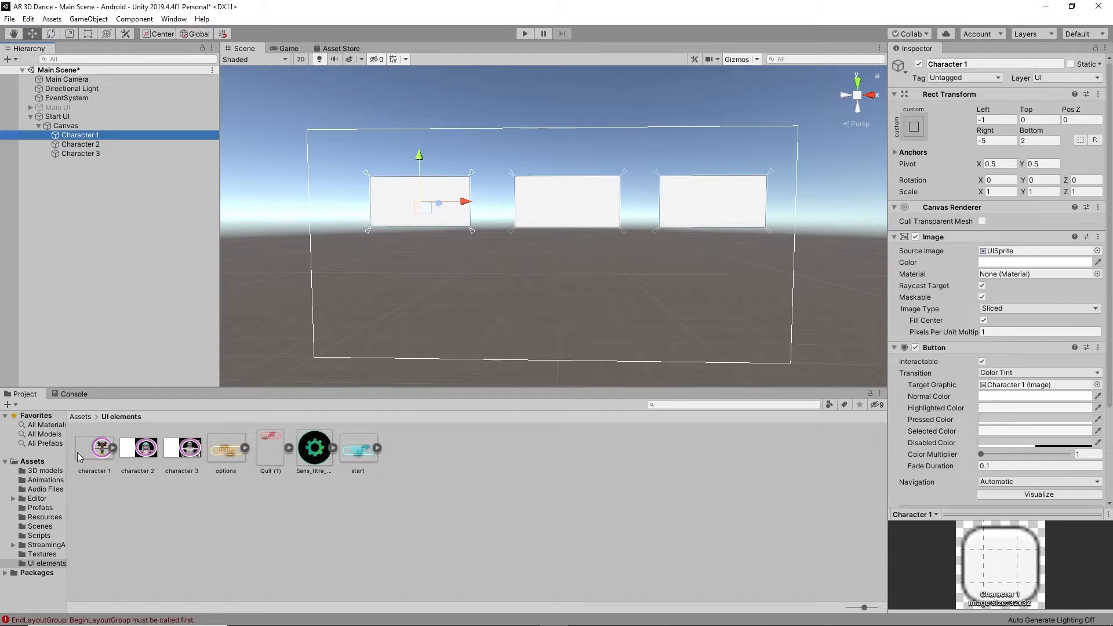
pyautogui.moveTo(77, 452); pyautogui.dragTo(996, 253)
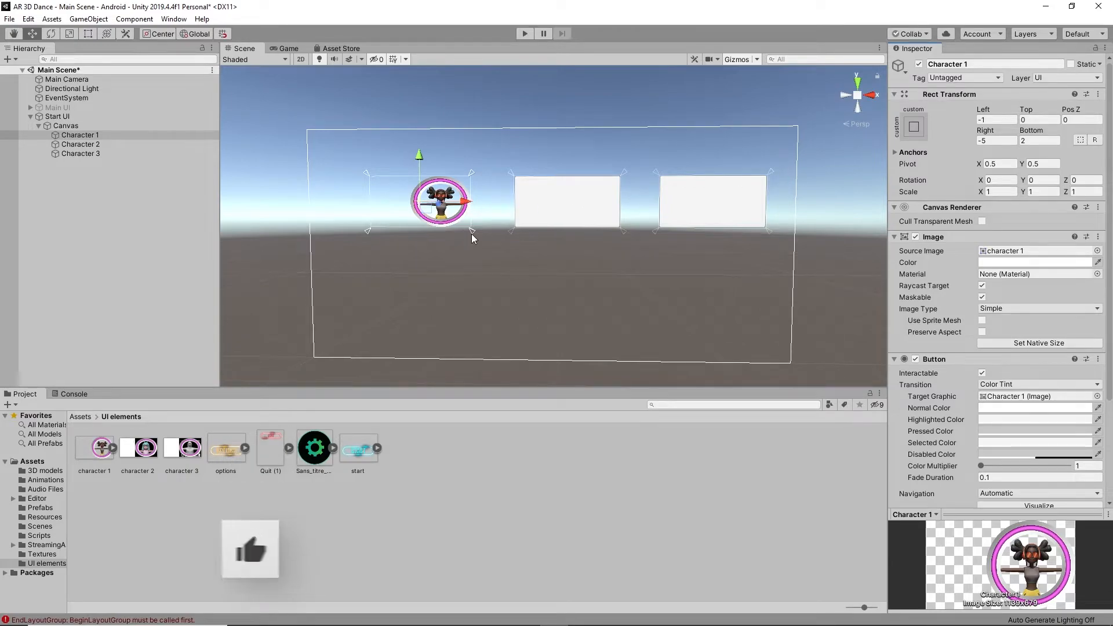
# Step: Extend Character 1's anchor area downward and set its Left, Right and Bottom offsets to 0
pyautogui.moveTo(472, 235); pyautogui.dragTo(474, 258)
pyautogui.click(995, 120)
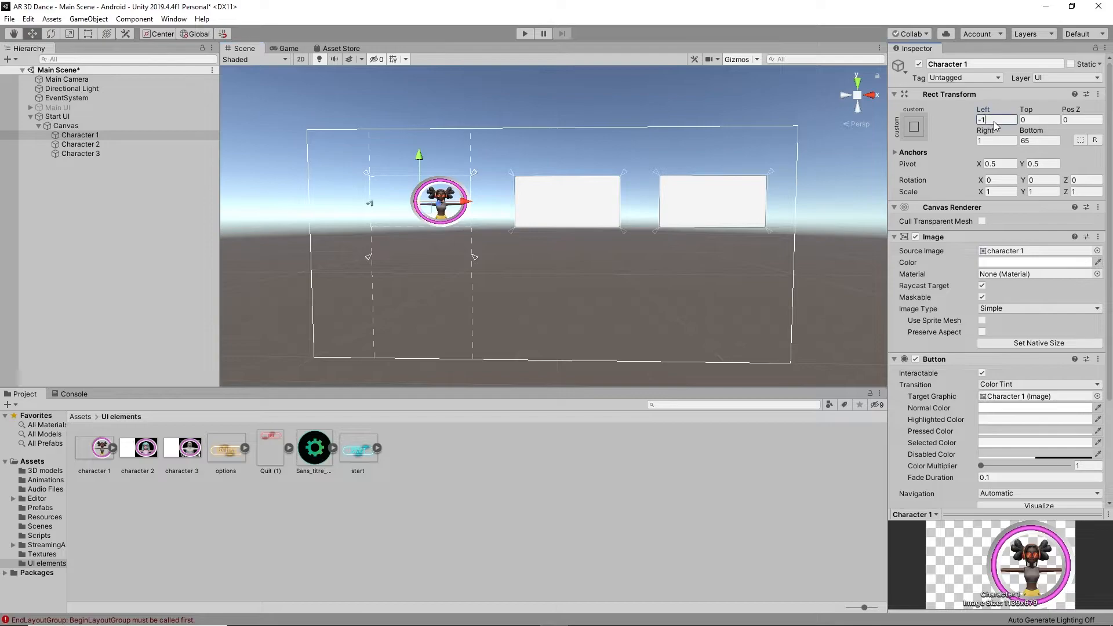
pyautogui.doubleClick(995, 121)
pyautogui.write('0')
pyautogui.click(1009, 140)
pyautogui.write('0')
pyautogui.click(1032, 141)
pyautogui.write('0')
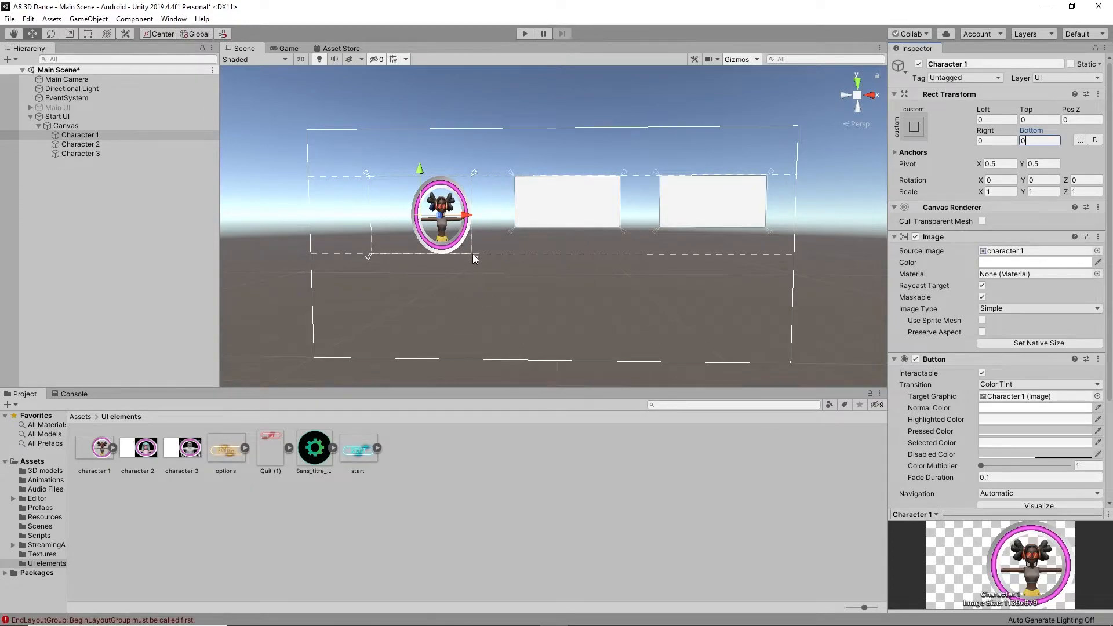
# Step: Widen Character 1's anchor area on its right side, raise its lower edge slightly, and set the Right and Bottom offsets to 0
pyautogui.moveTo(474, 257); pyautogui.dragTo(491, 257)
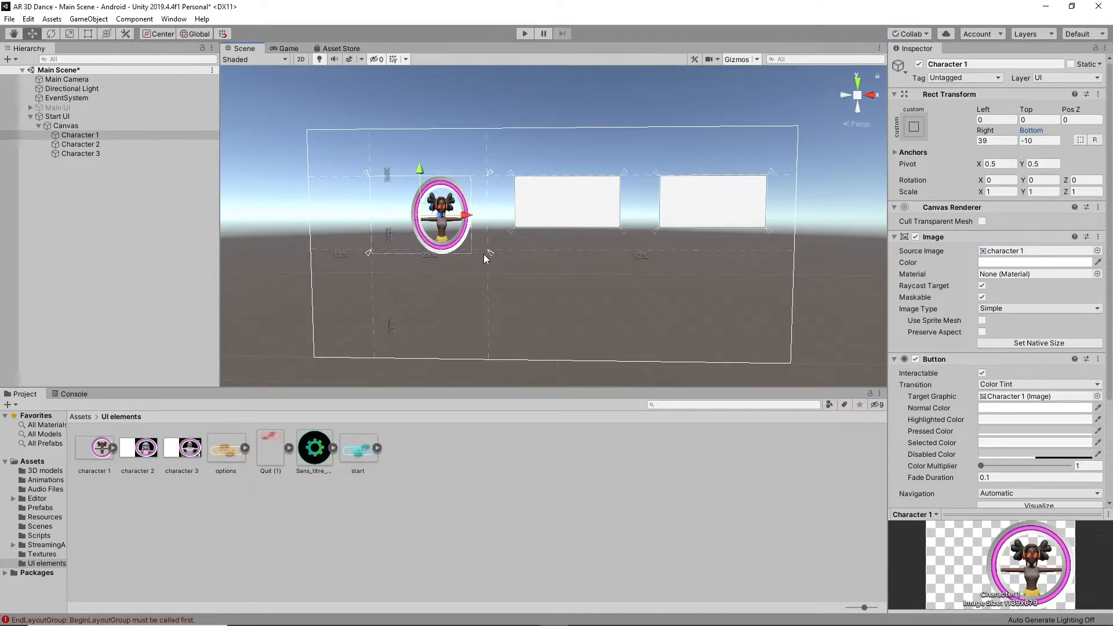
pyautogui.click(990, 141)
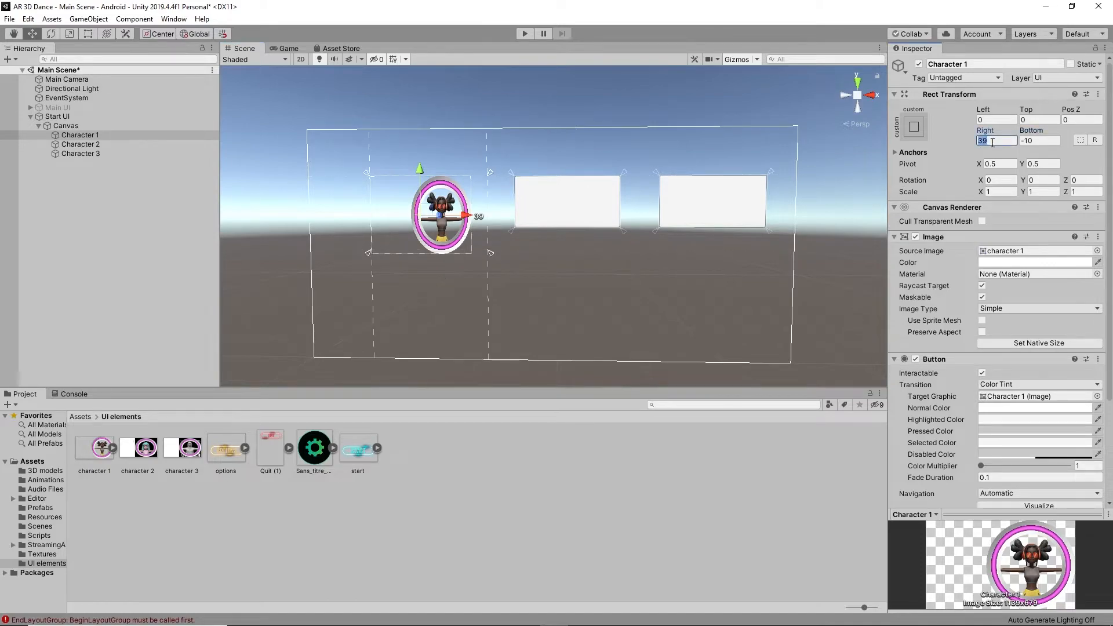
pyautogui.write('0')
pyautogui.click(1032, 141)
pyautogui.write('0')
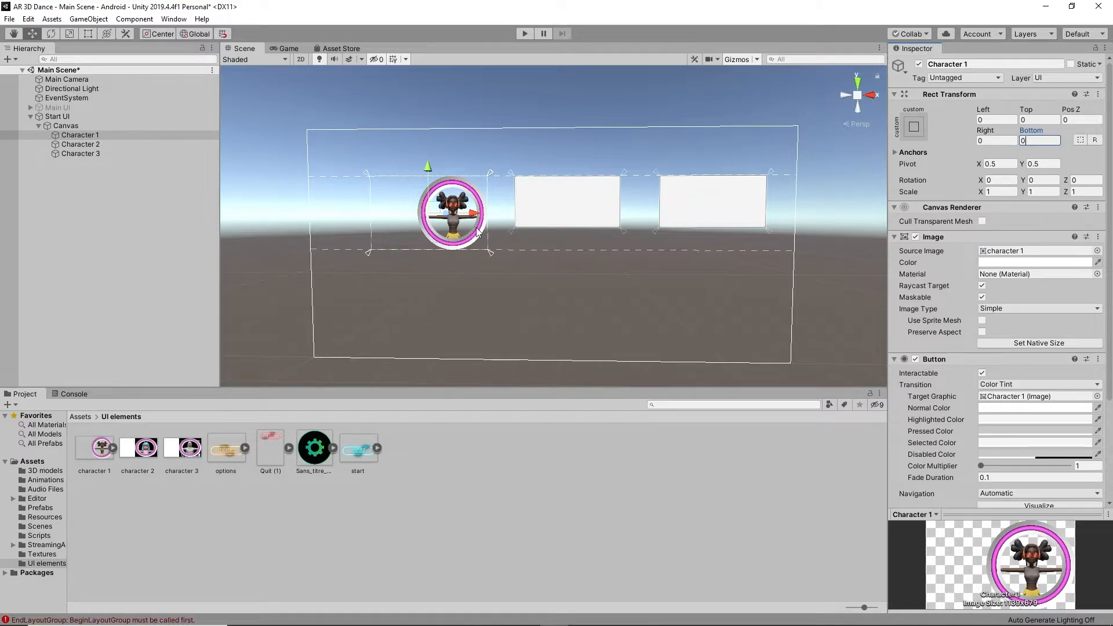
# Step: Convert the character 2 image to the Sprite (2D and UI) texture type and assign it as the Character 2 button's source image
pyautogui.click(86, 144)
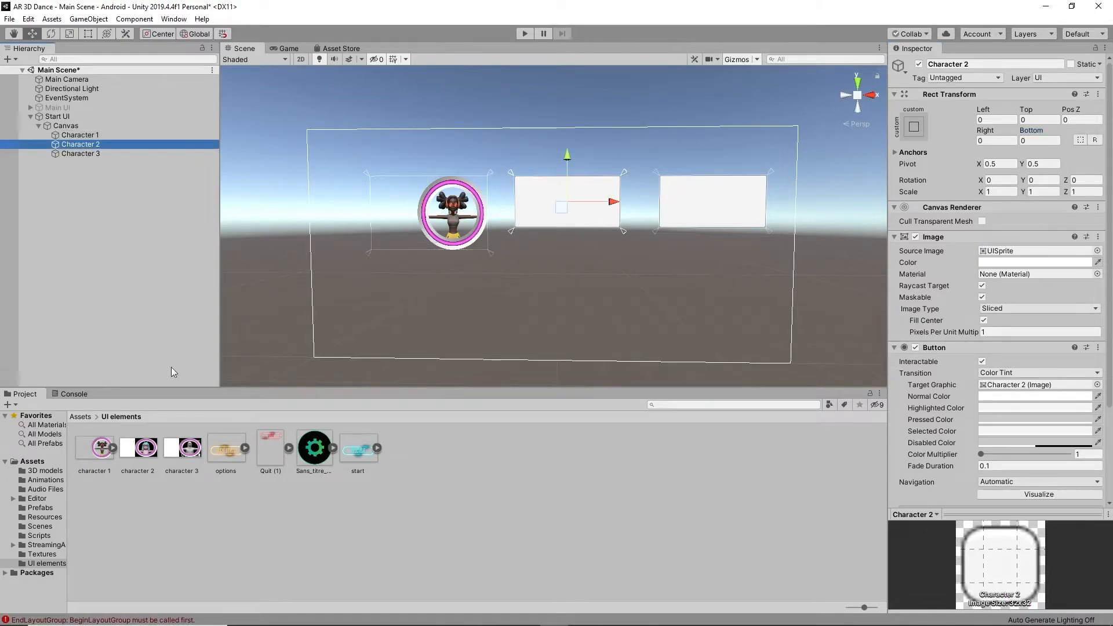
pyautogui.click(149, 454)
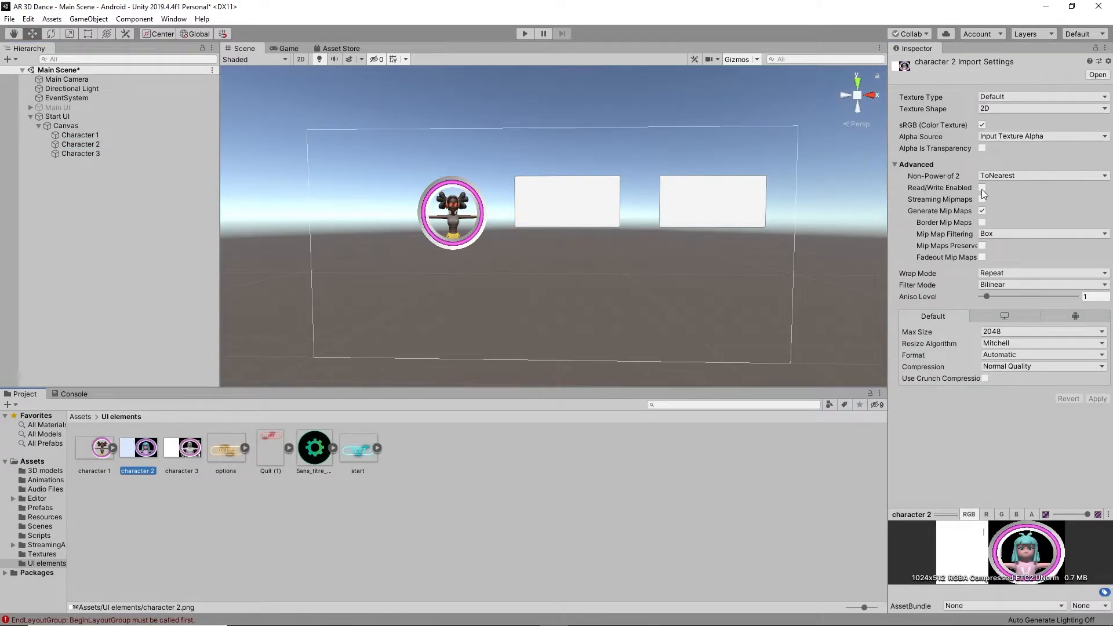
pyautogui.click(998, 97)
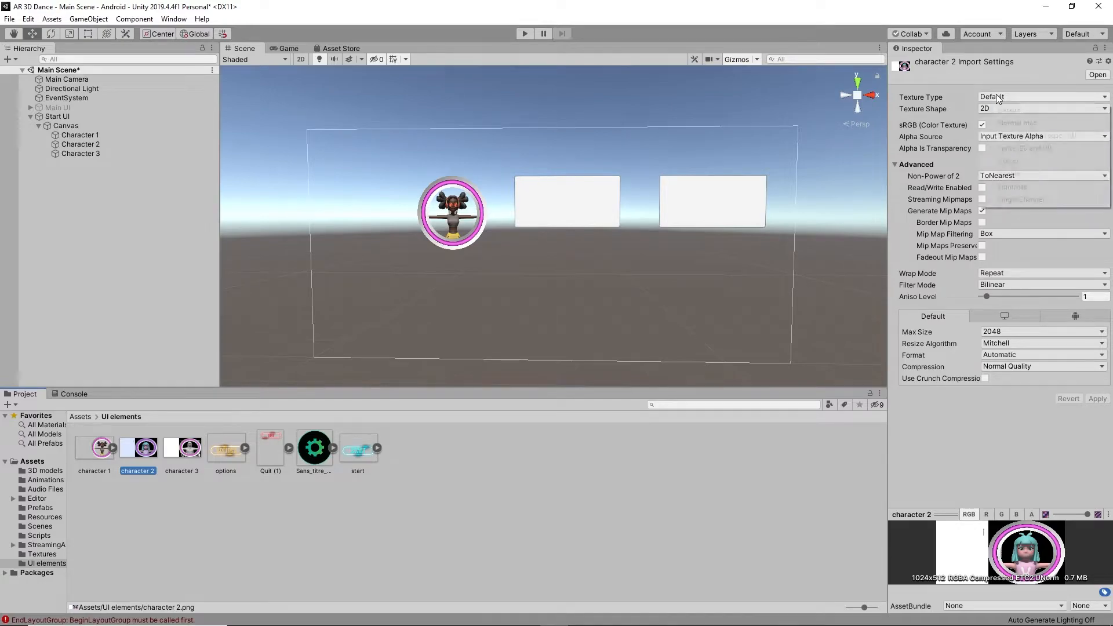
pyautogui.click(1020, 145)
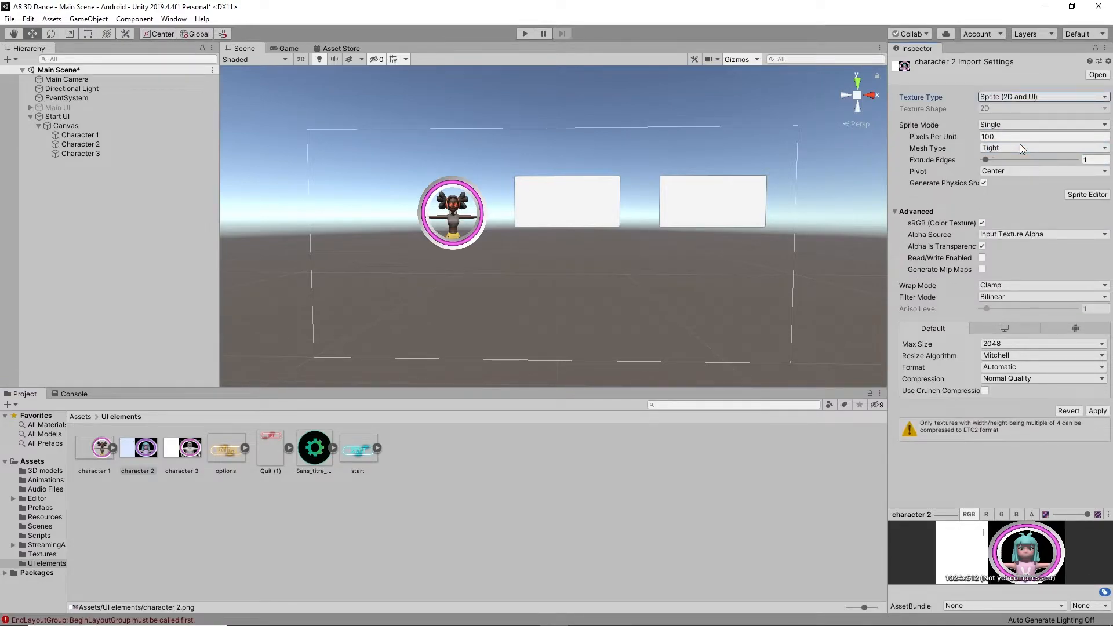
pyautogui.click(1097, 411)
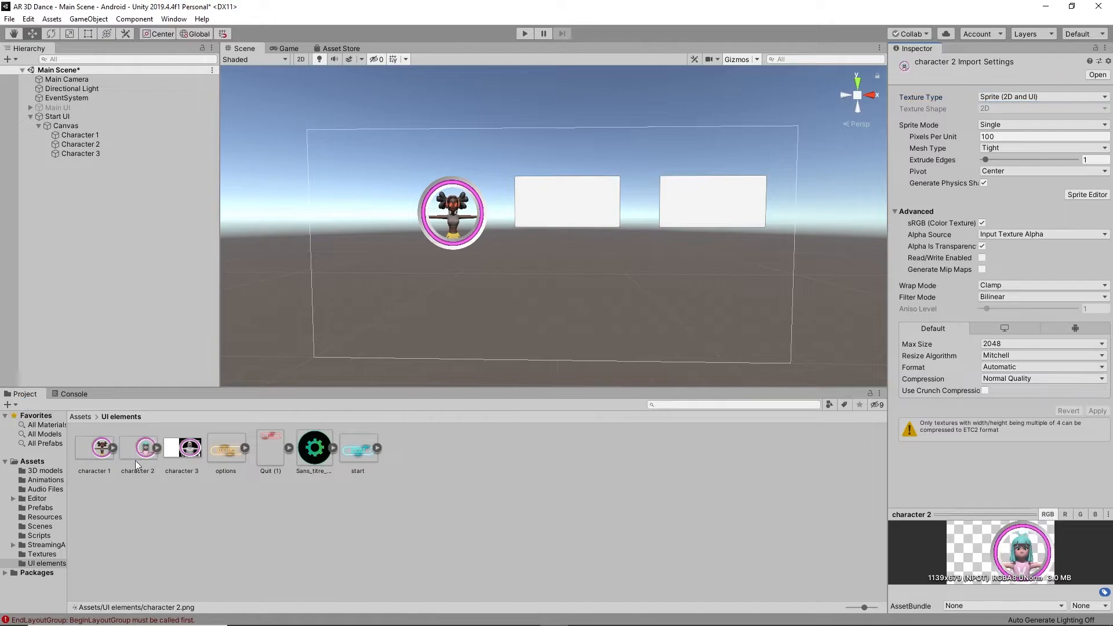
pyautogui.click(63, 145)
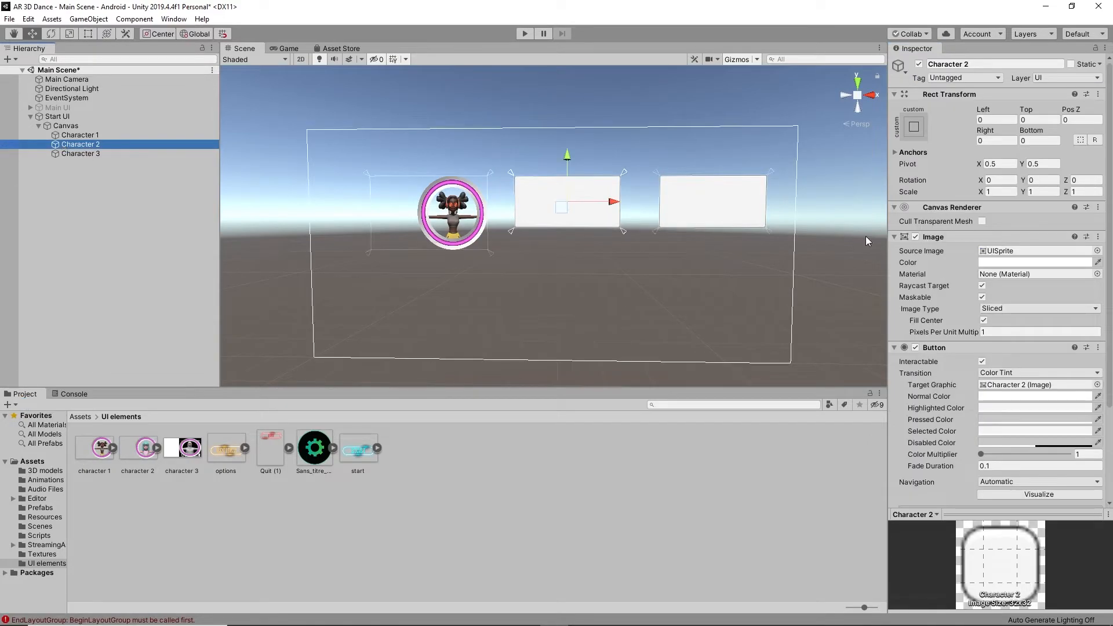
pyautogui.moveTo(142, 447); pyautogui.dragTo(1003, 256)
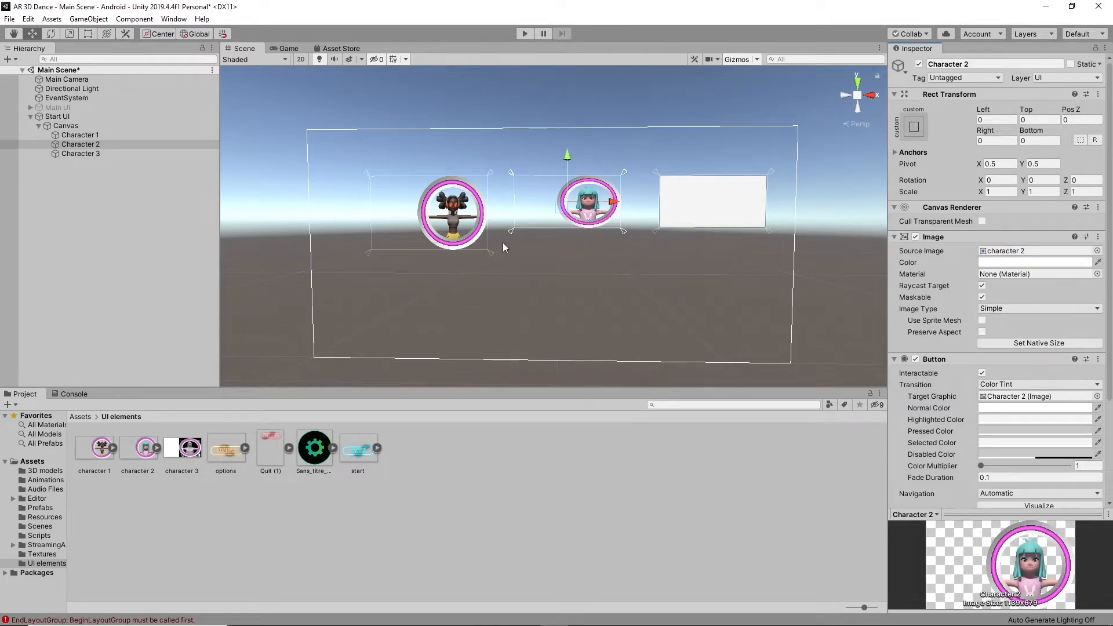
# Step: Extend Character 2's anchor area downward and set its Right and Bottom offsets to 0
pyautogui.moveTo(624, 234); pyautogui.dragTo(624, 256)
pyautogui.click(981, 142)
pyautogui.write('0')
pyautogui.click(1038, 139)
pyautogui.write('0')
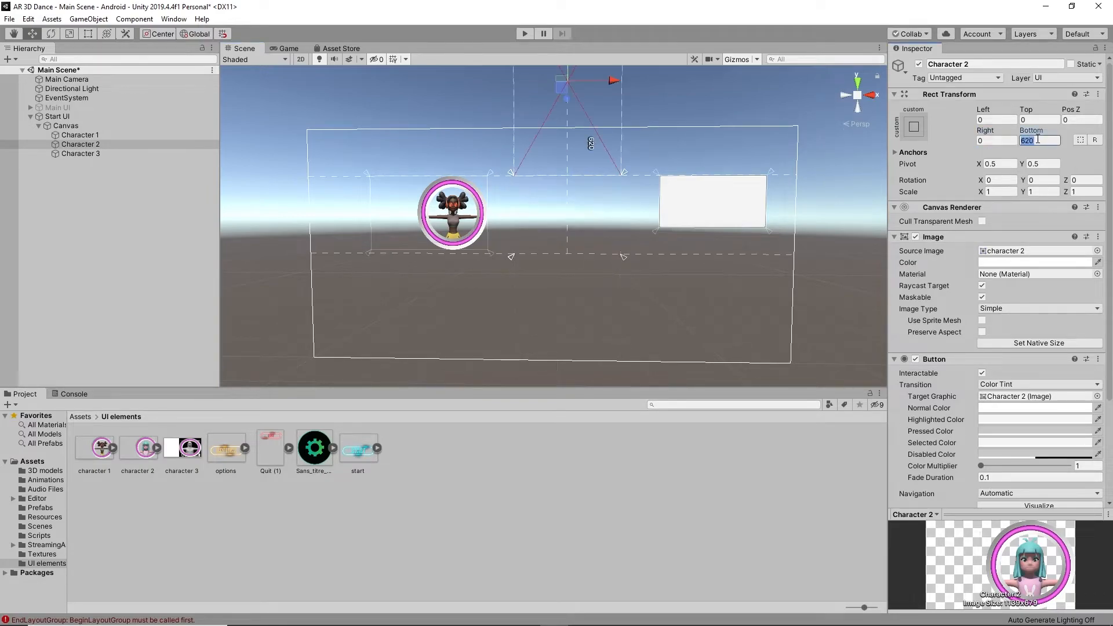
pyautogui.write('0')
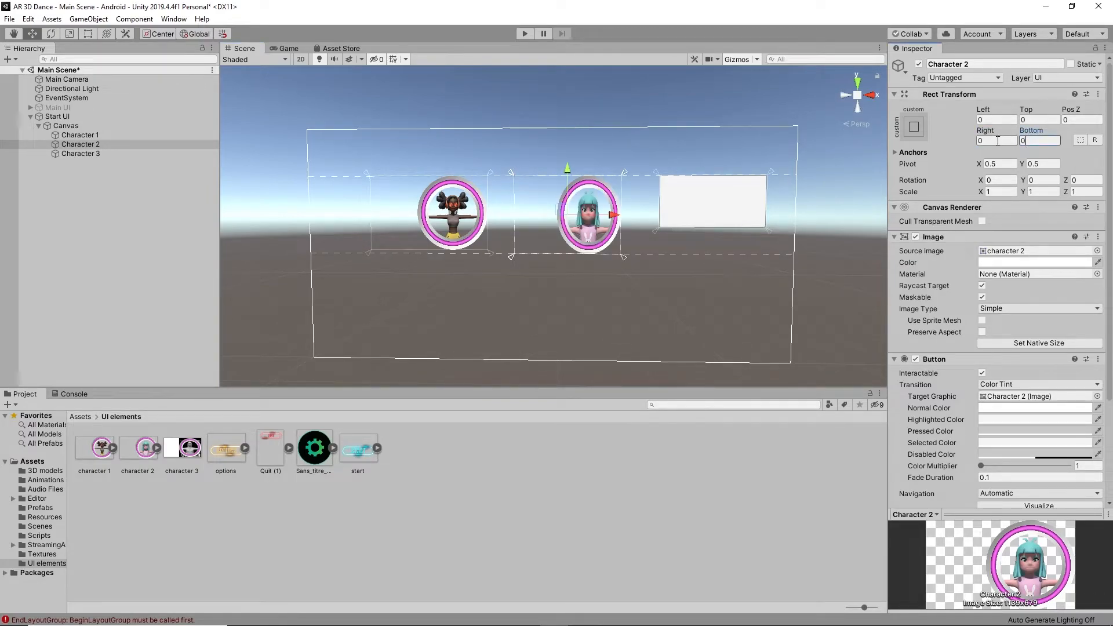
pyautogui.press('Return')
pyautogui.click(618, 289)
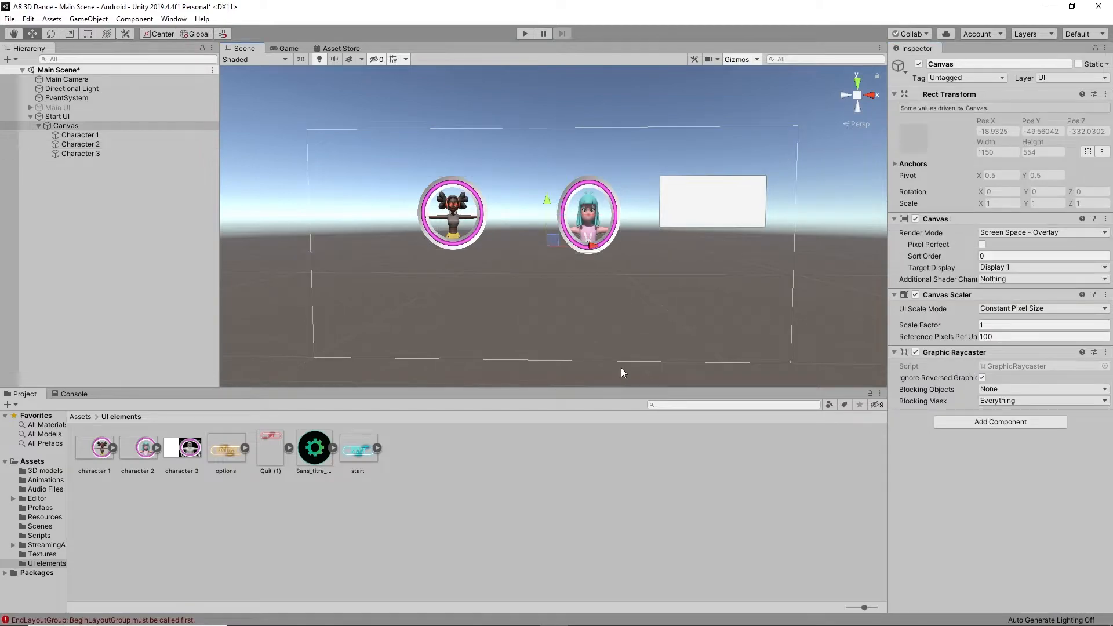
# Step: Widen Character 2's anchor area on both sides, raise its lower edge slightly, and set the Bottom and Right offsets to 0
pyautogui.click(588, 229)
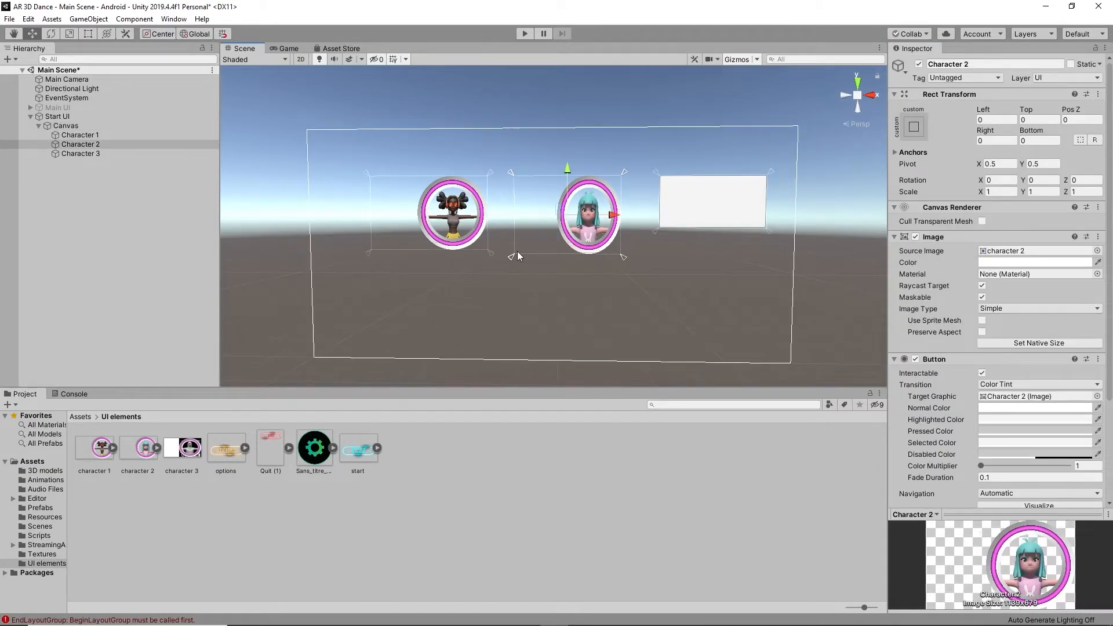
pyautogui.moveTo(512, 256); pyautogui.dragTo(504, 256)
pyautogui.moveTo(618, 259); pyautogui.dragTo(632, 253)
pyautogui.write('0')
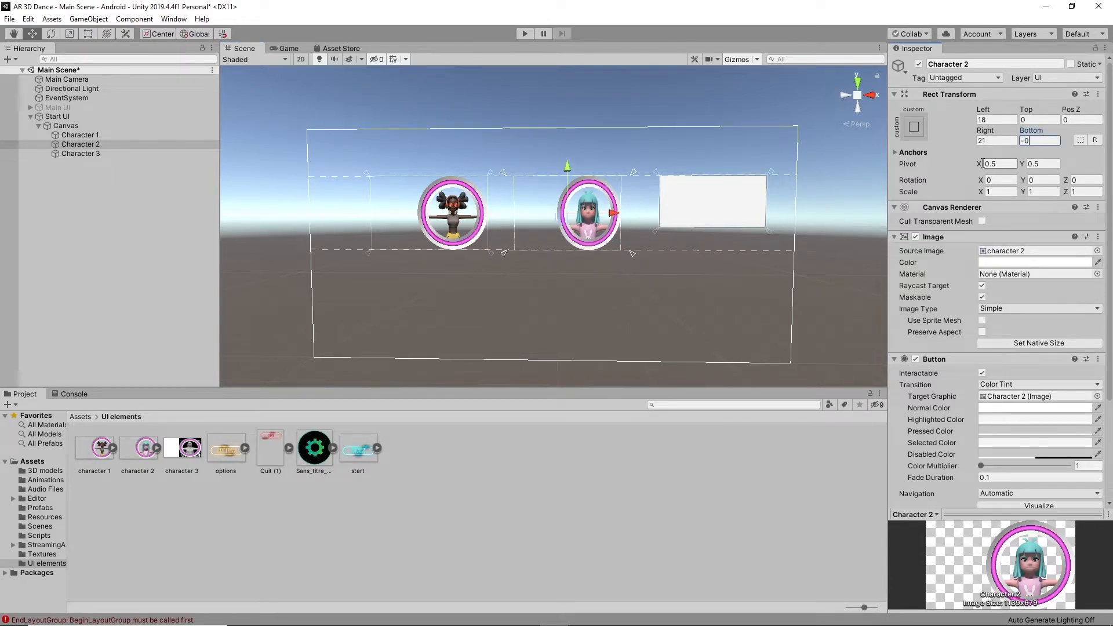
pyautogui.click(1002, 141)
pyautogui.write('0')
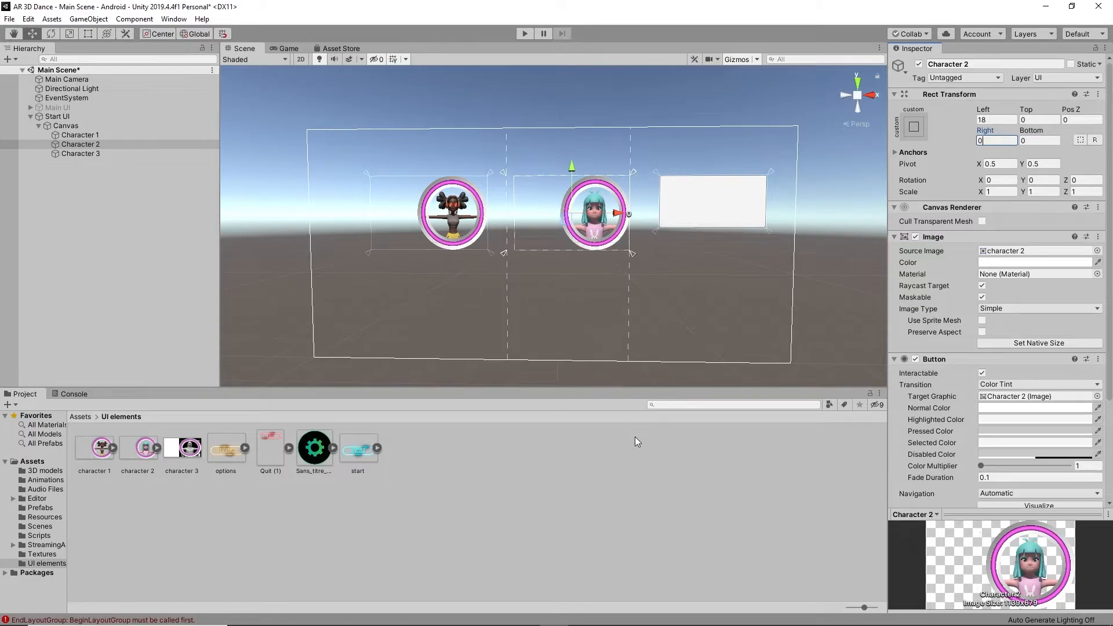
# Step: Convert the character 3 image to the Sprite (2D and UI) texture type and assign it as the Character 3 button's source image
pyautogui.click(87, 153)
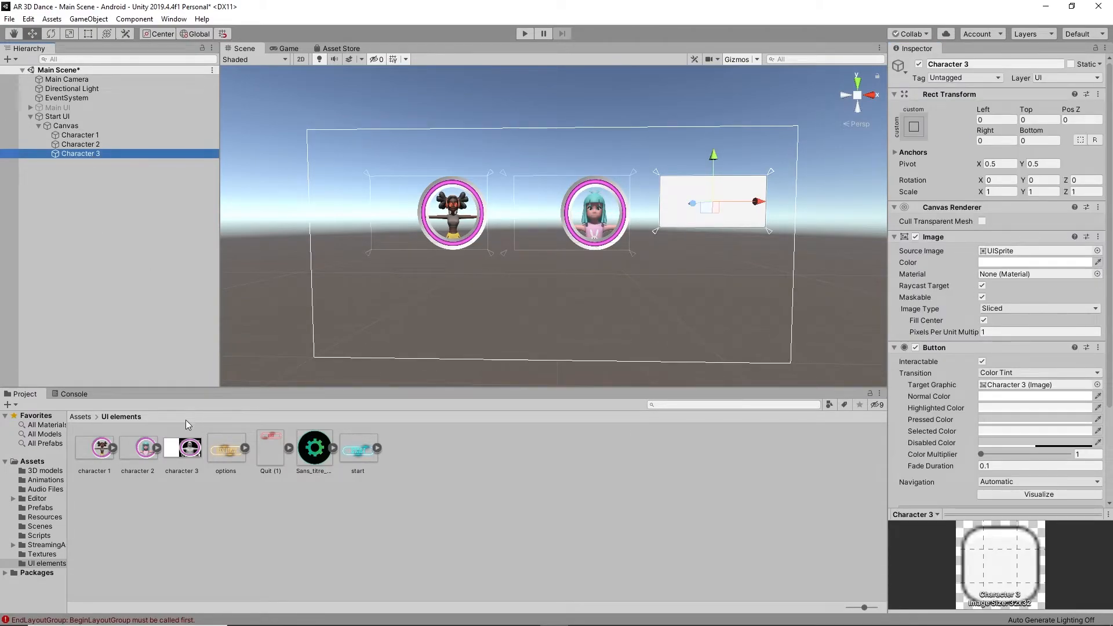
pyautogui.click(192, 468)
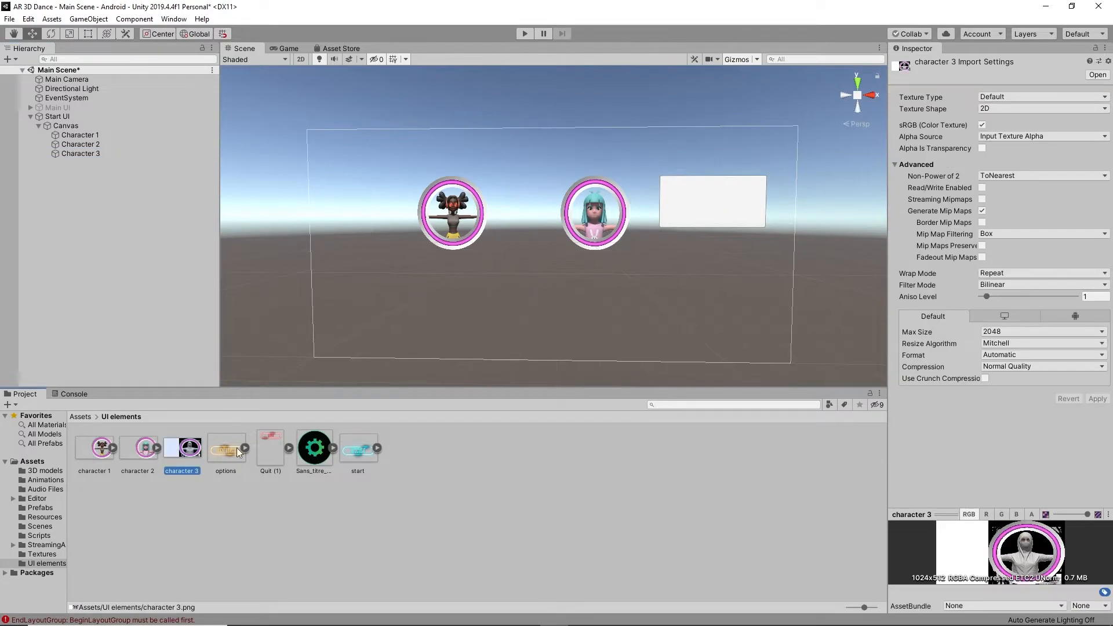
pyautogui.click(1009, 98)
pyautogui.click(1015, 148)
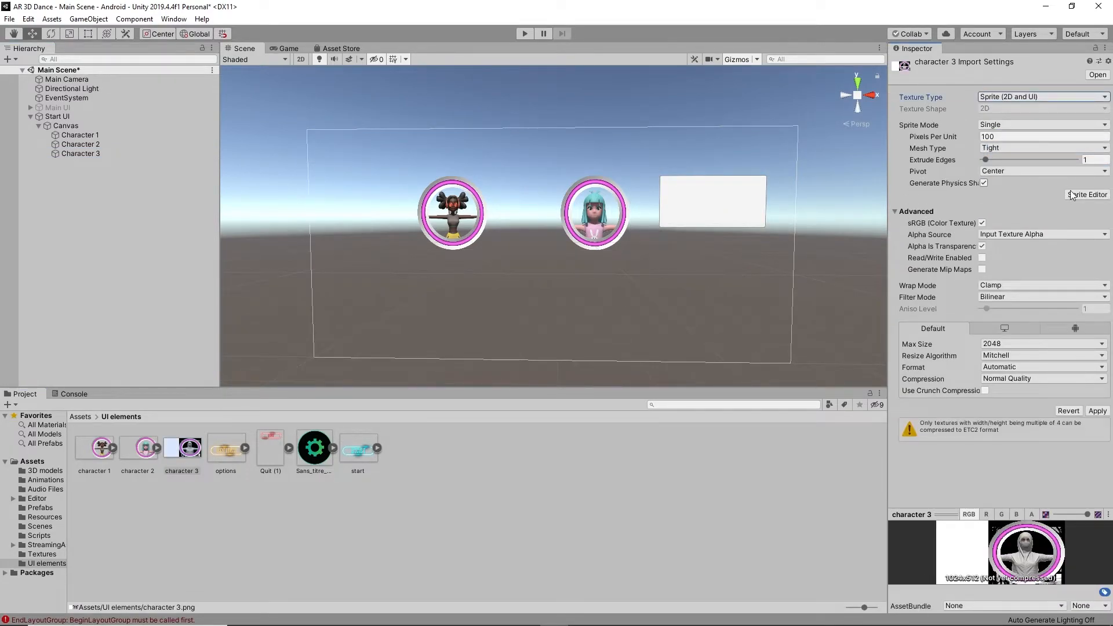
pyautogui.click(1096, 410)
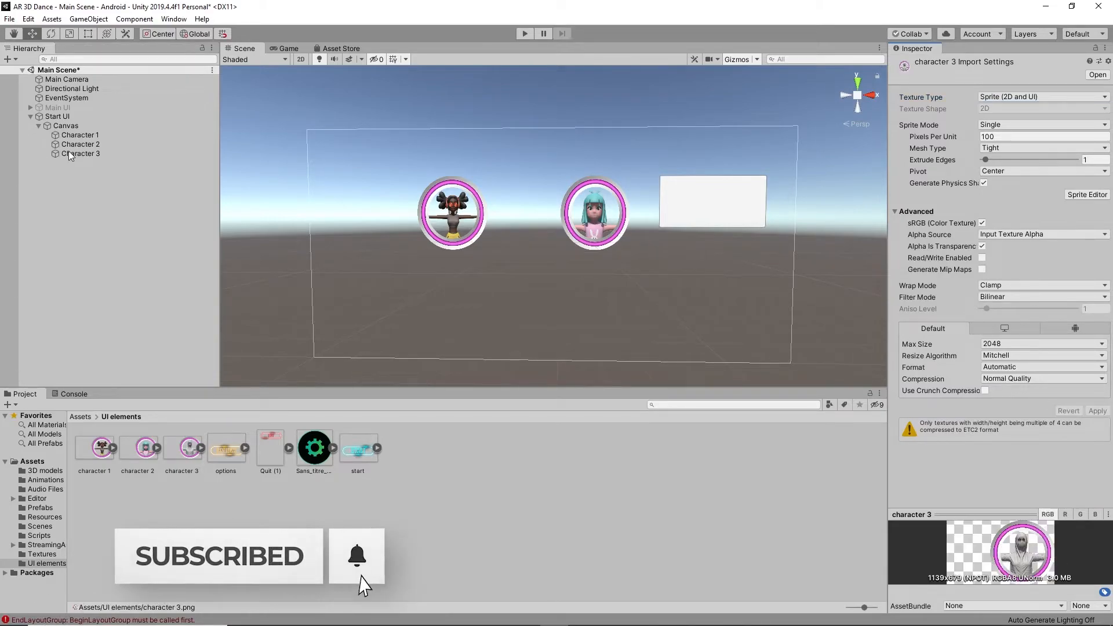
pyautogui.click(105, 153)
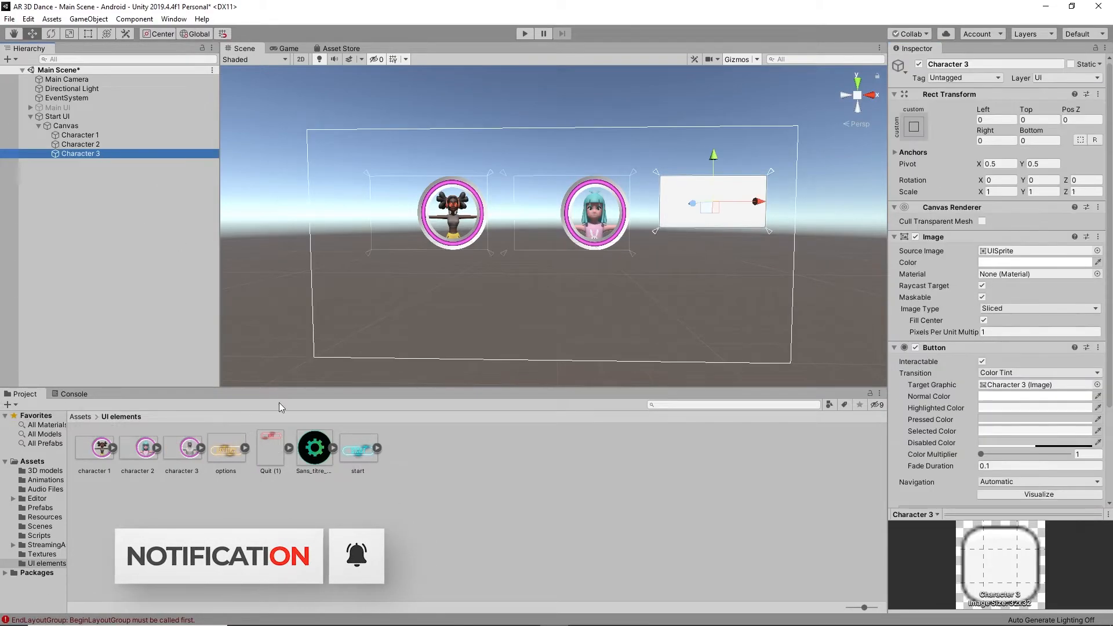
pyautogui.moveTo(187, 464); pyautogui.dragTo(991, 257)
# Step: Extend Character 3's anchor area downward to match the other two buttons and set its Bottom offset to 0
pyautogui.click(770, 227)
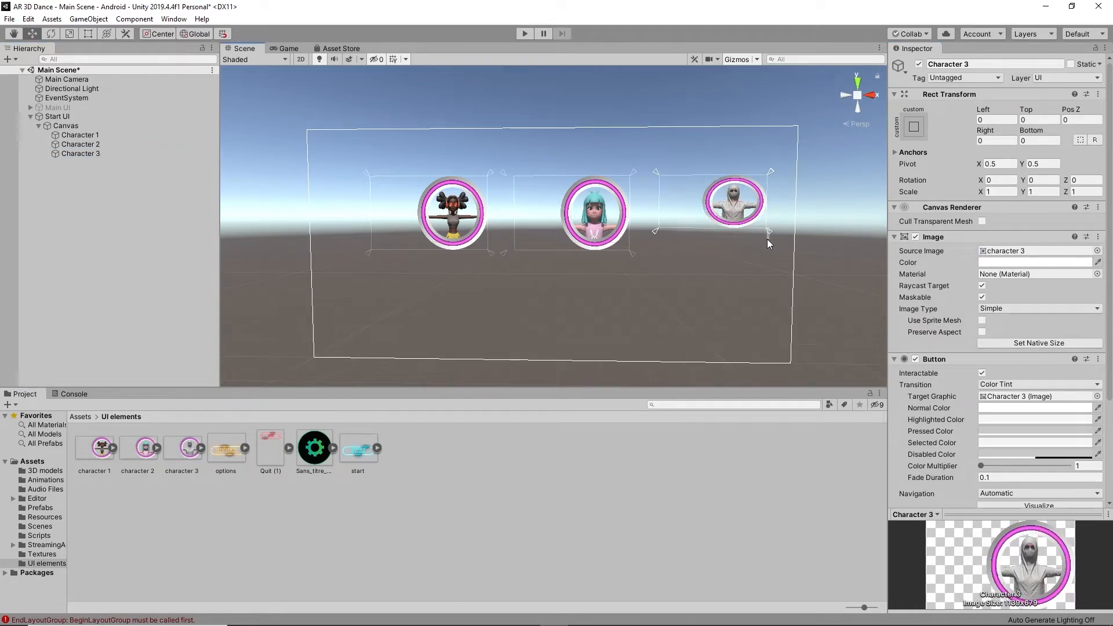
pyautogui.click(174, 153)
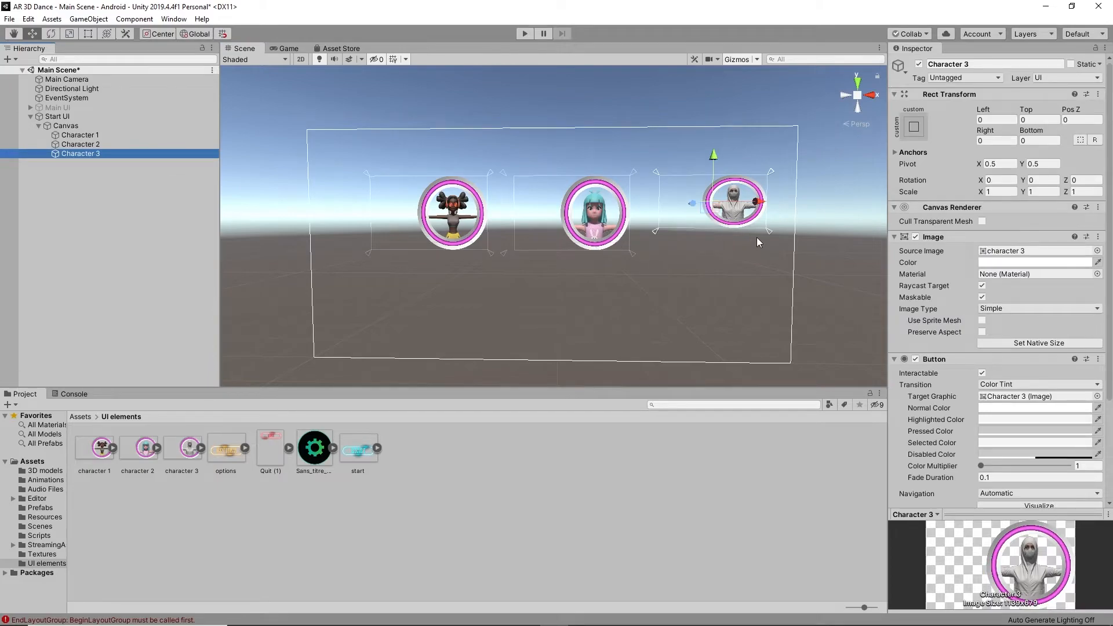
pyautogui.moveTo(769, 232); pyautogui.dragTo(767, 256)
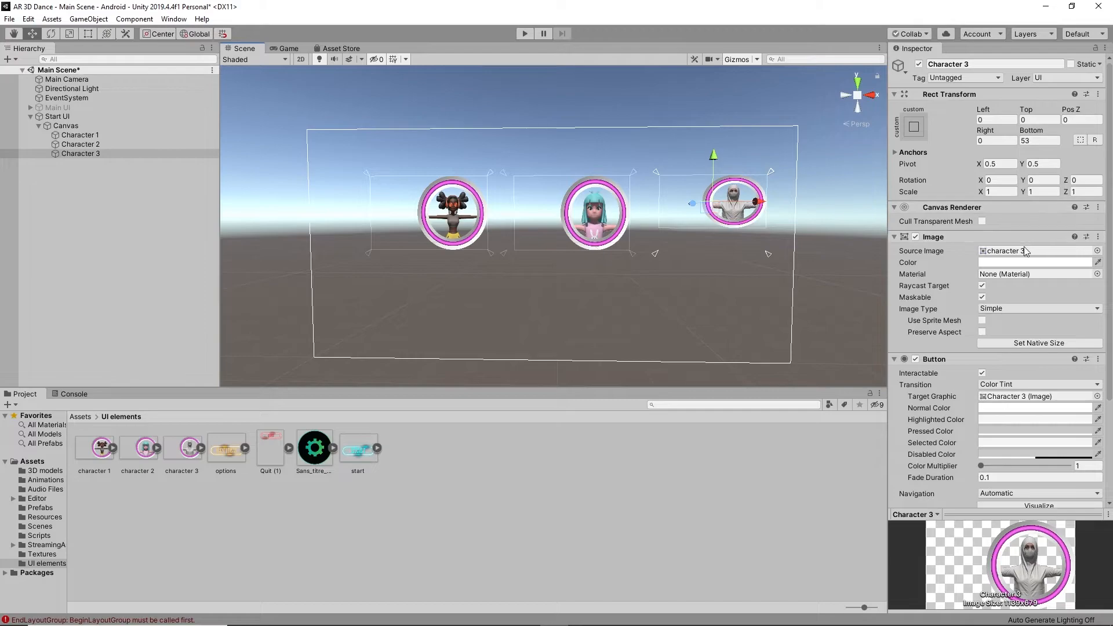
pyautogui.click(1037, 140)
pyautogui.write('0')
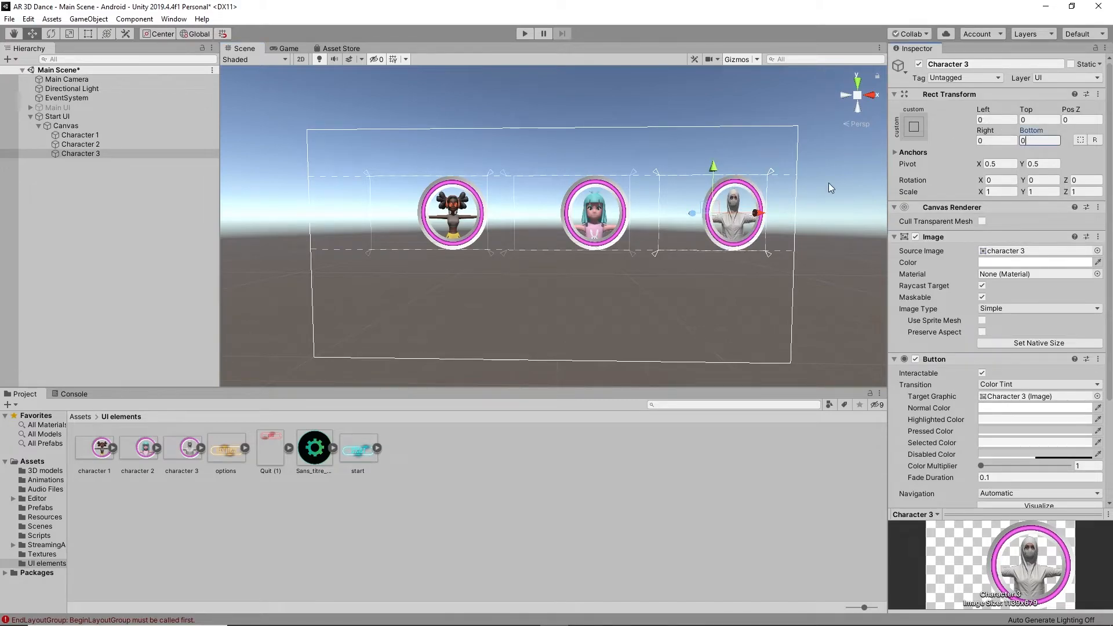
# Step: Widen Character 3's anchor area on its left side, set the Bottom and Left offsets to 0, and clear the selection
pyautogui.click(659, 250)
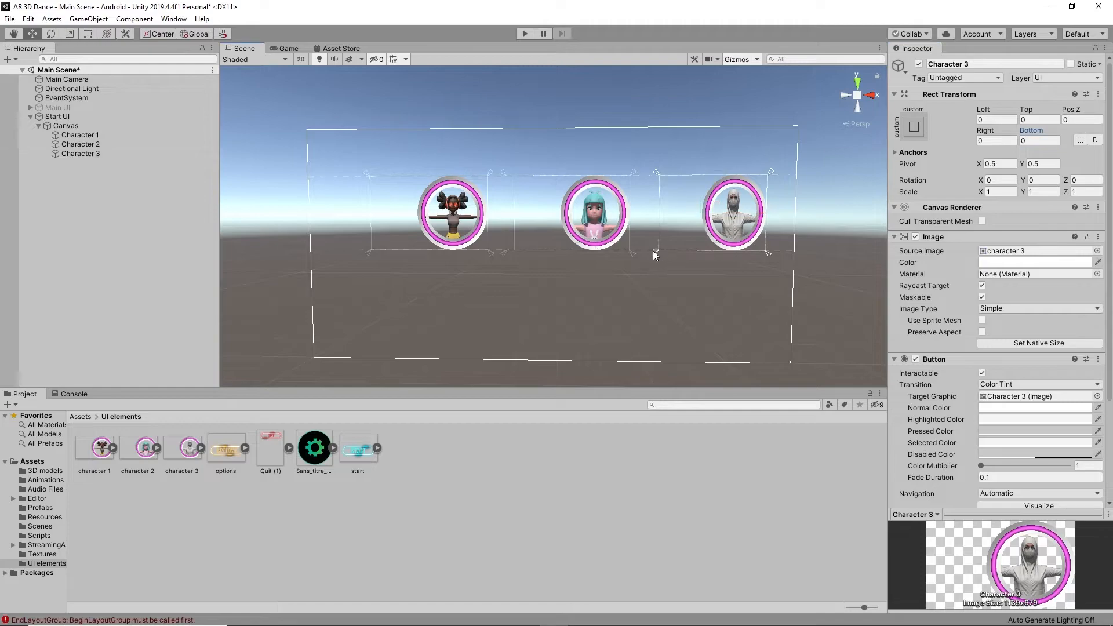
pyautogui.click(83, 154)
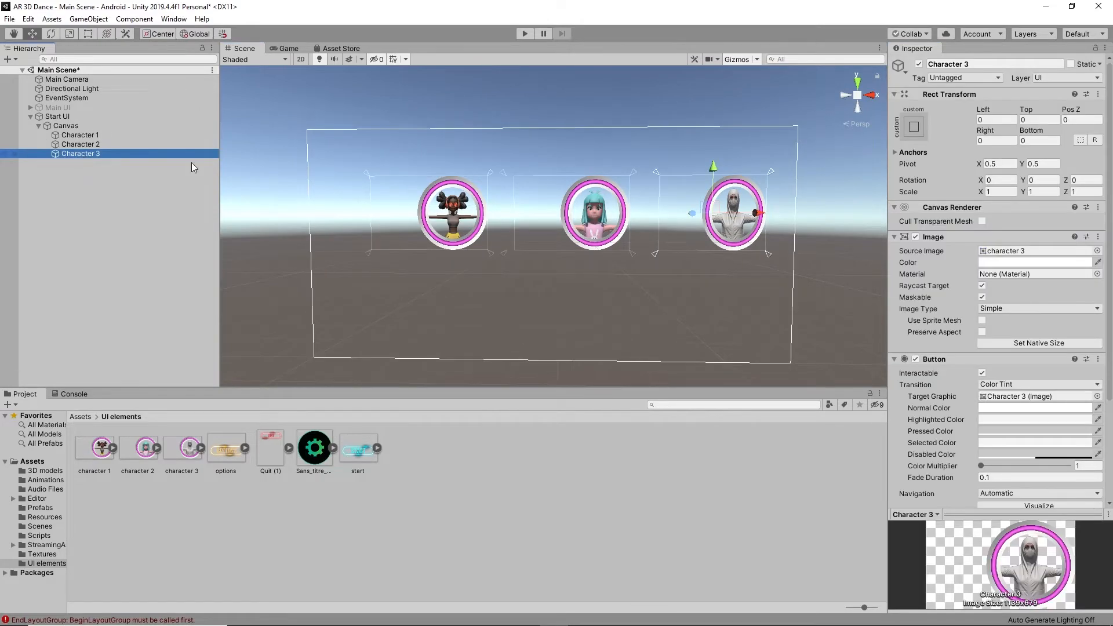
pyautogui.click(654, 254)
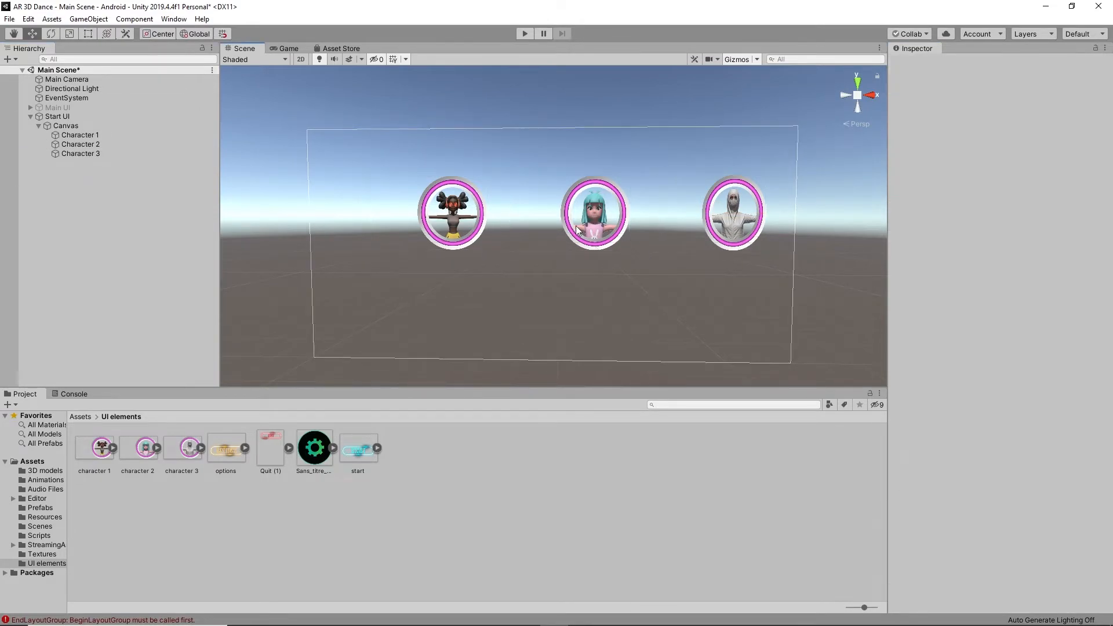
pyautogui.click(101, 154)
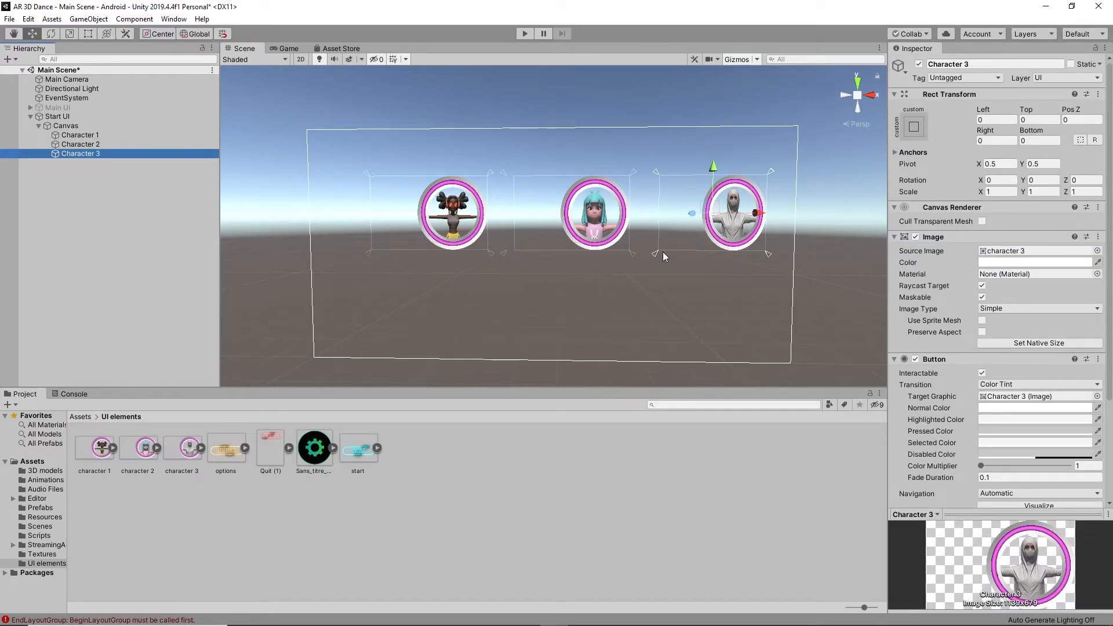
pyautogui.moveTo(656, 256); pyautogui.dragTo(645, 256)
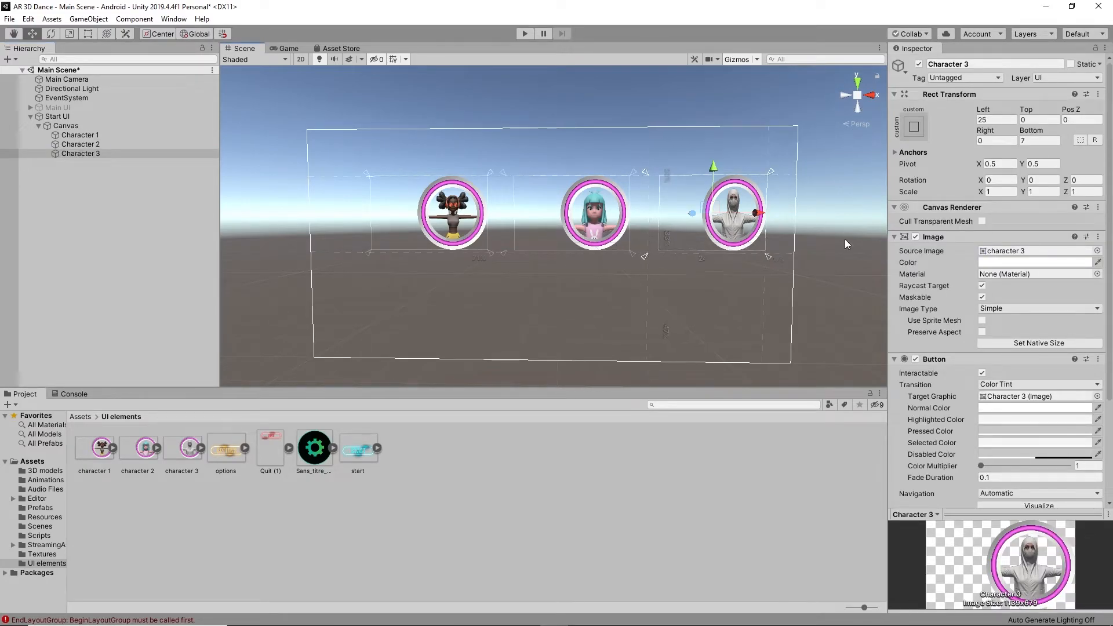
pyautogui.click(1046, 138)
pyautogui.write('0')
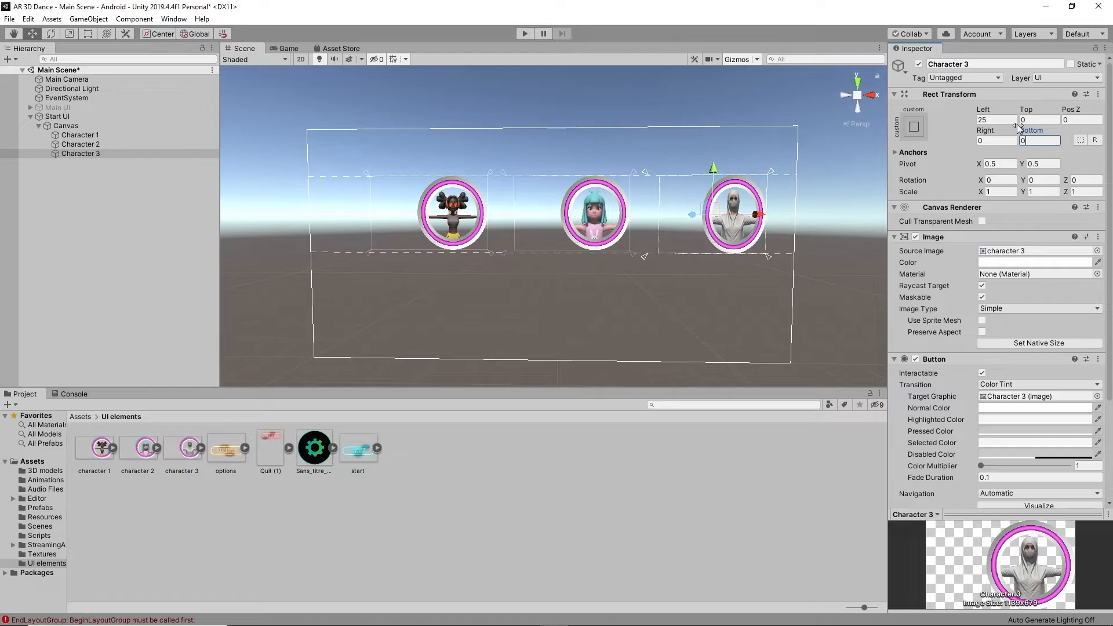
pyautogui.click(996, 119)
pyautogui.write('0')
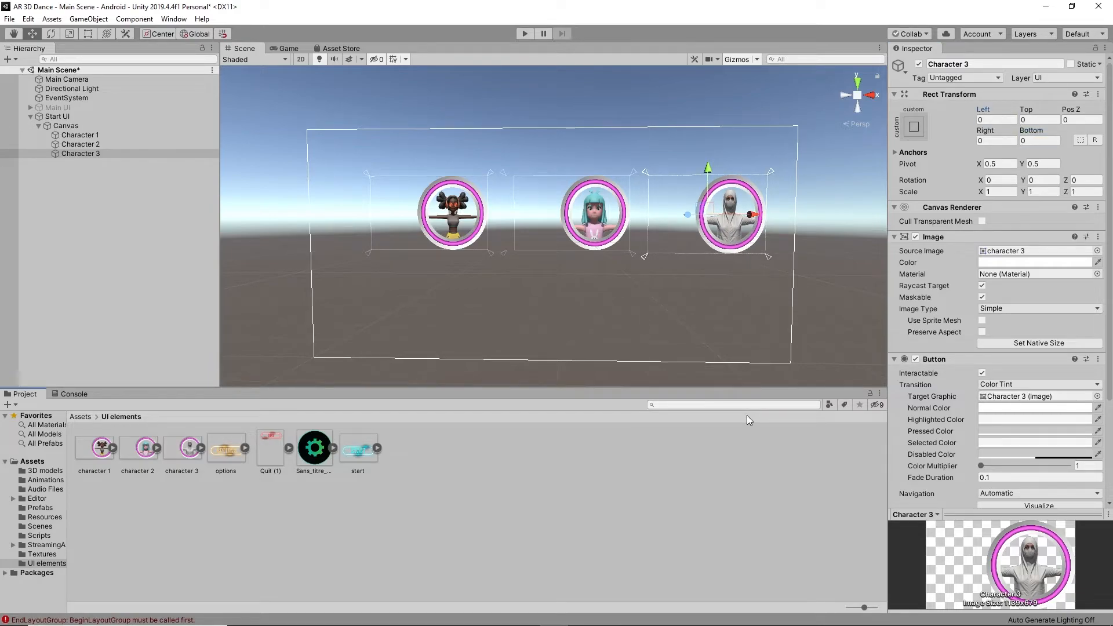
pyautogui.click(663, 324)
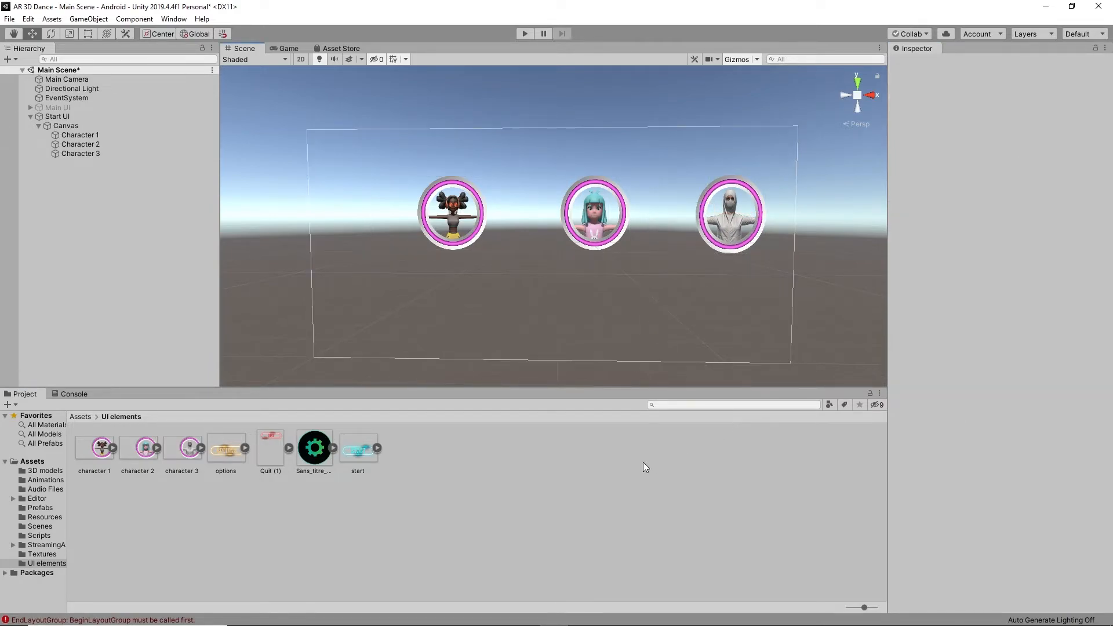
pyautogui.rightClick(617, 467)
pyautogui.click(455, 311)
pyautogui.moveTo(468, 311); pyautogui.dragTo(469, 309, button='right')
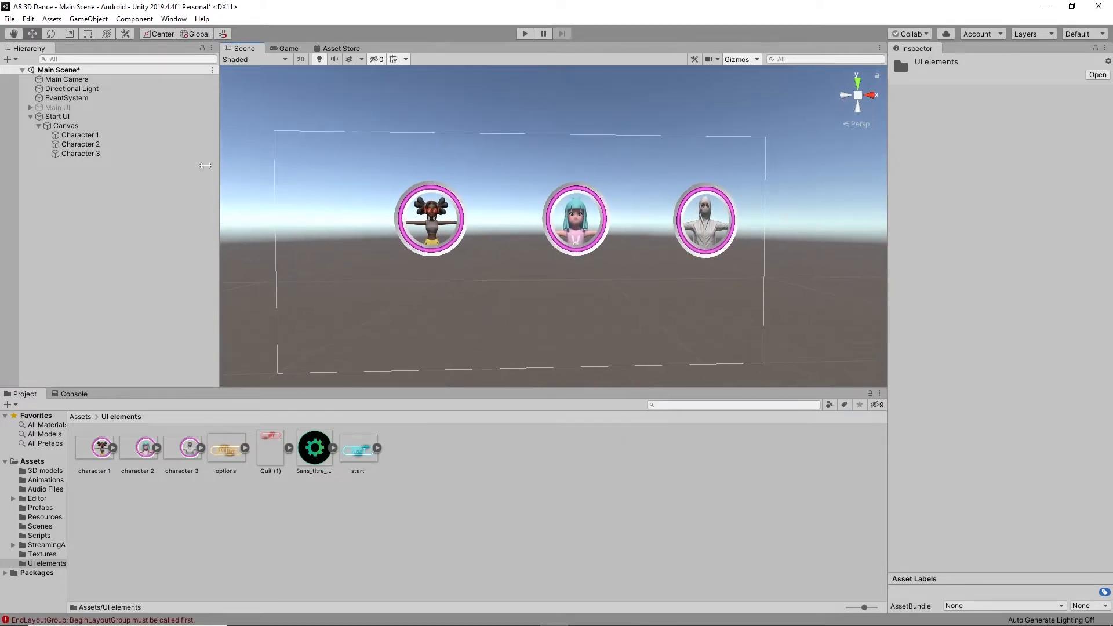
pyautogui.click(93, 116)
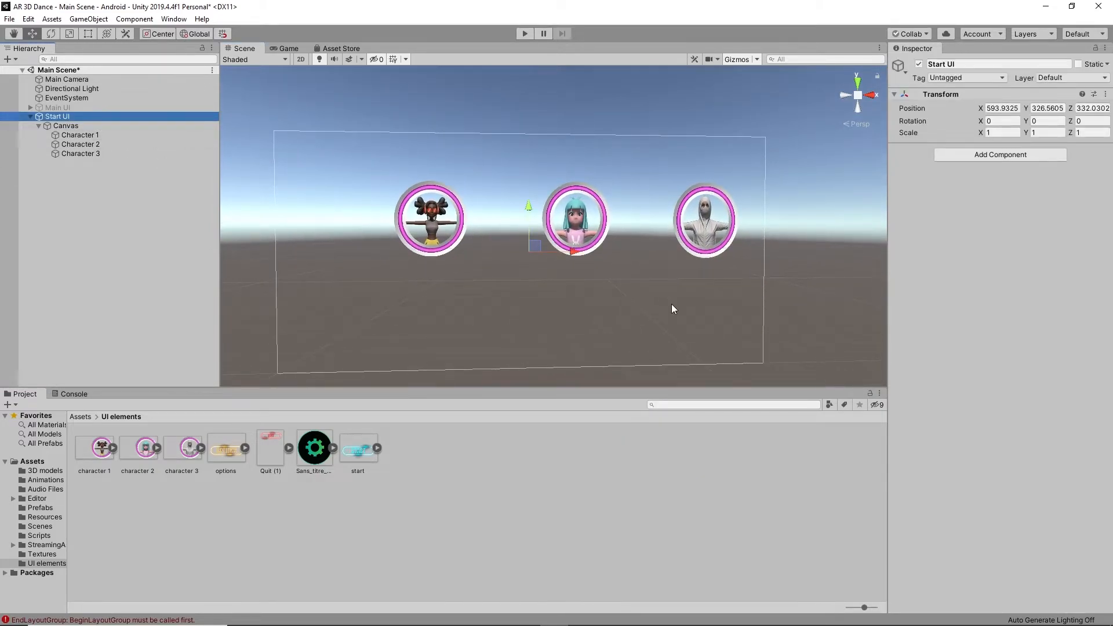
pyautogui.moveTo(721, 285); pyautogui.dragTo(716, 283, button='right')
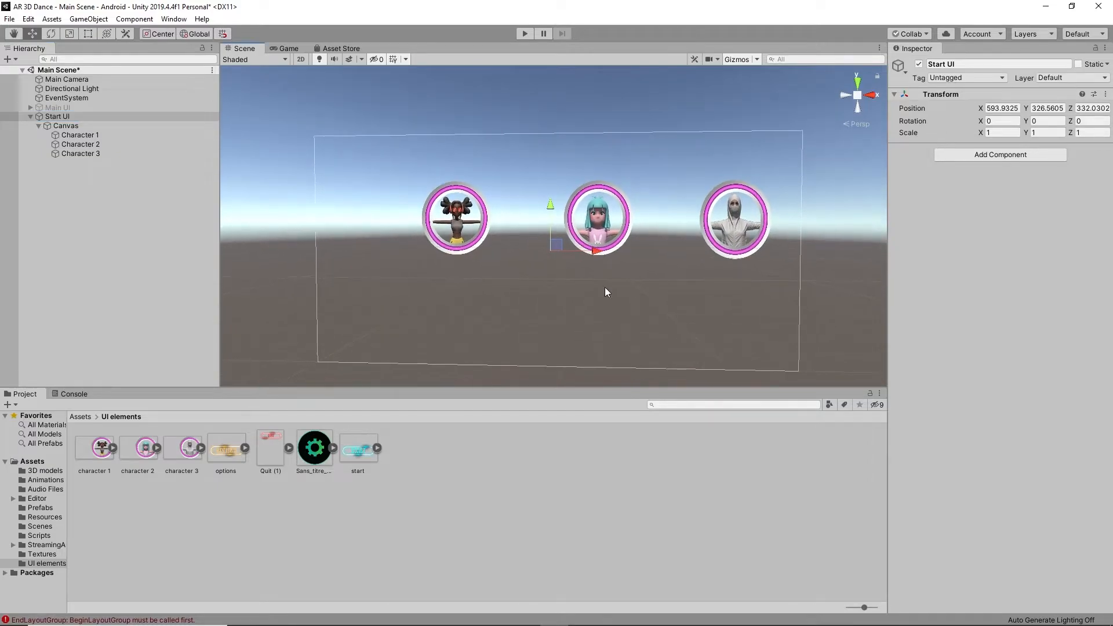
pyautogui.click(341, 302)
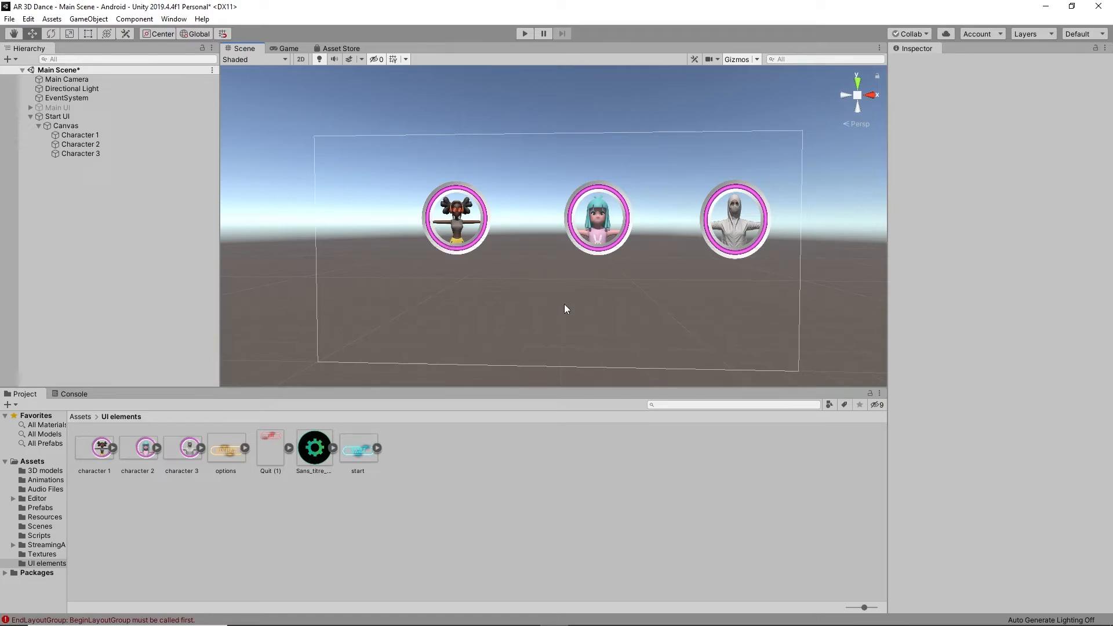
# Step: Add a UI button to the Start UI canvas and spread its anchors into a wide, low area centred below the three characters
pyautogui.click(94, 107)
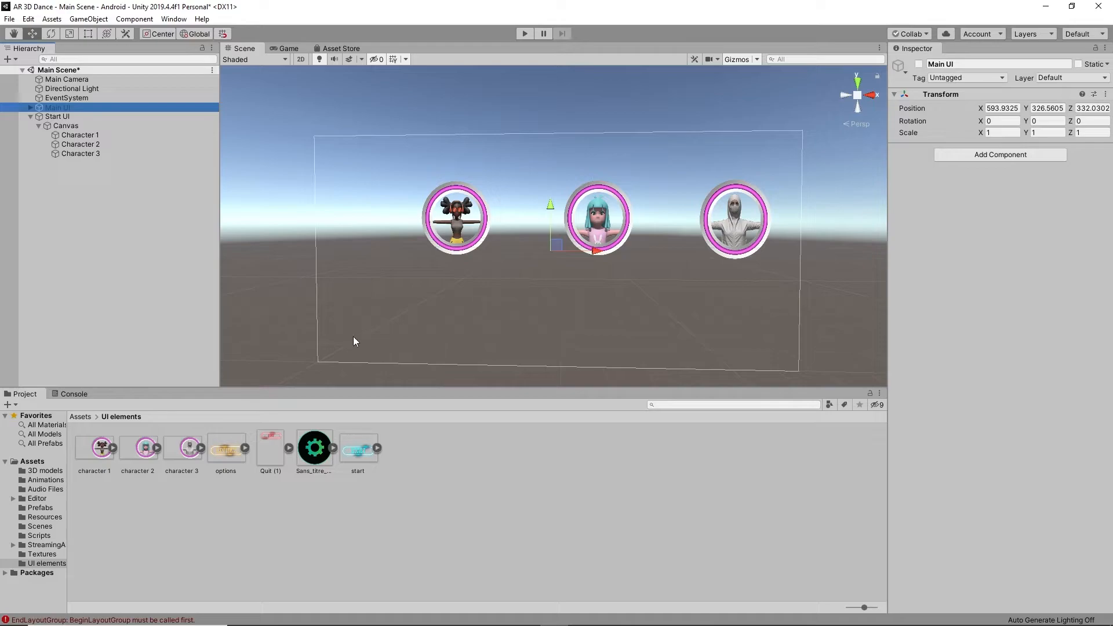
pyautogui.rightClick(112, 181)
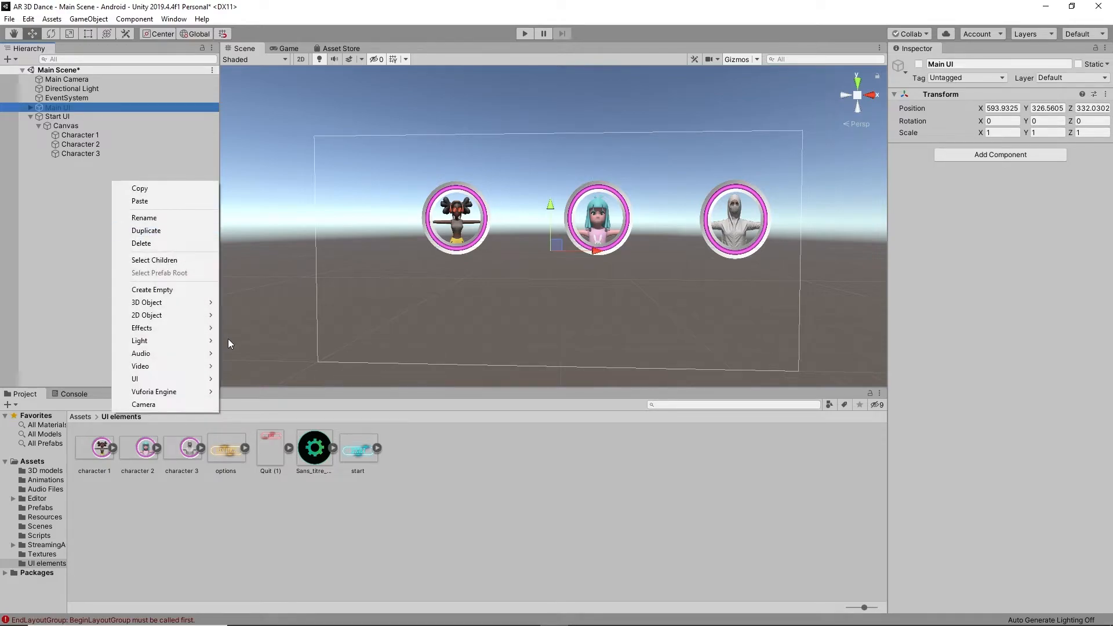
pyautogui.moveTo(207, 379)
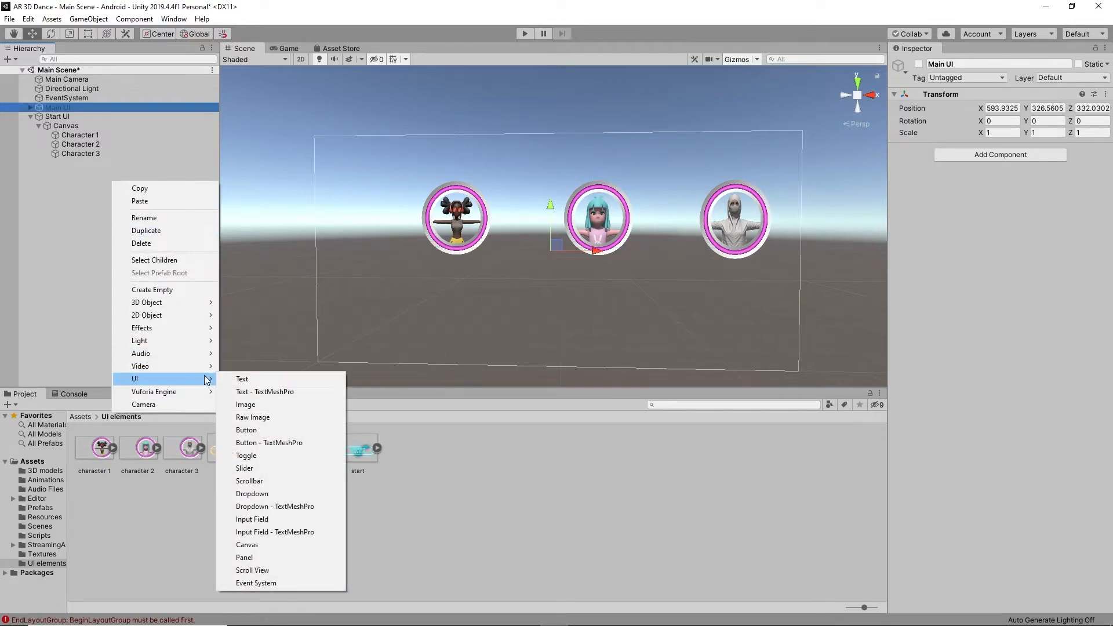
pyautogui.click(267, 431)
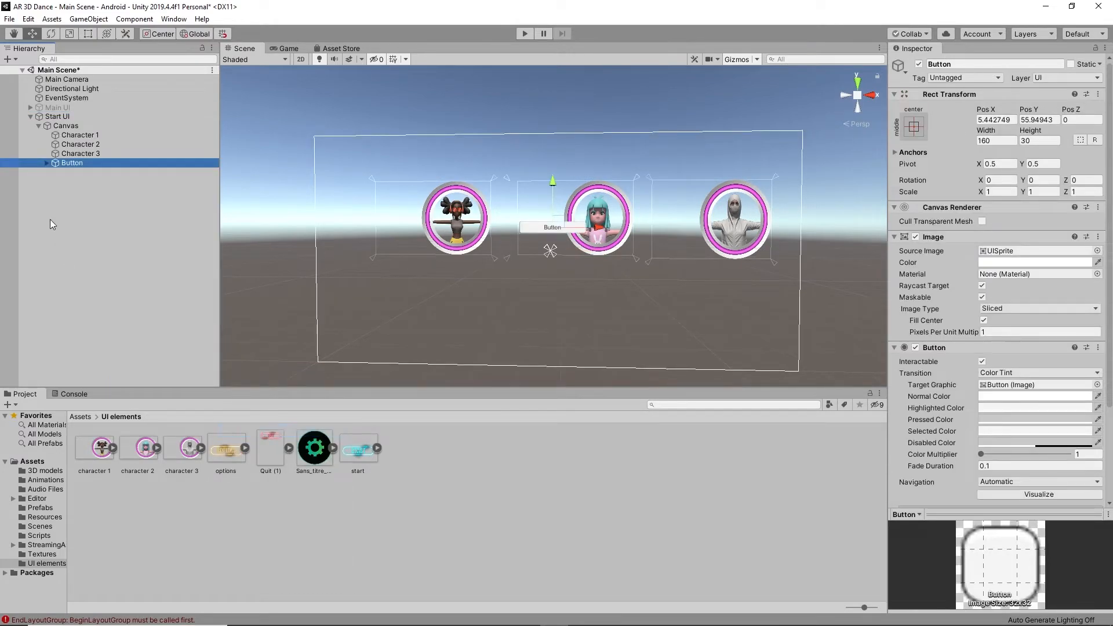
pyautogui.moveTo(555, 255); pyautogui.dragTo(675, 318)
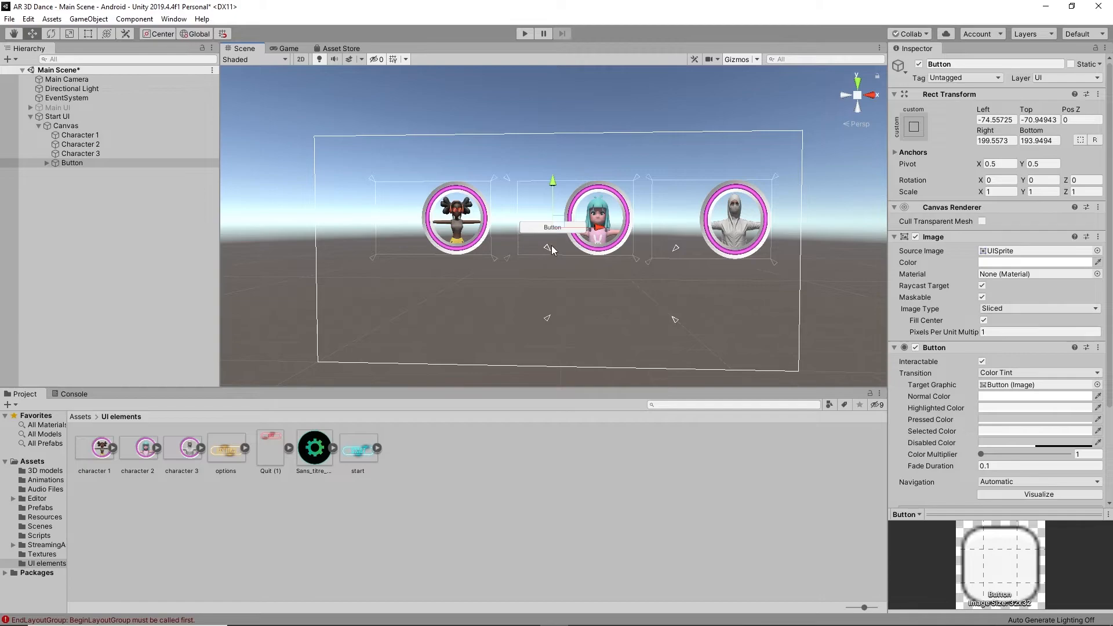
pyautogui.moveTo(548, 247); pyautogui.dragTo(484, 276)
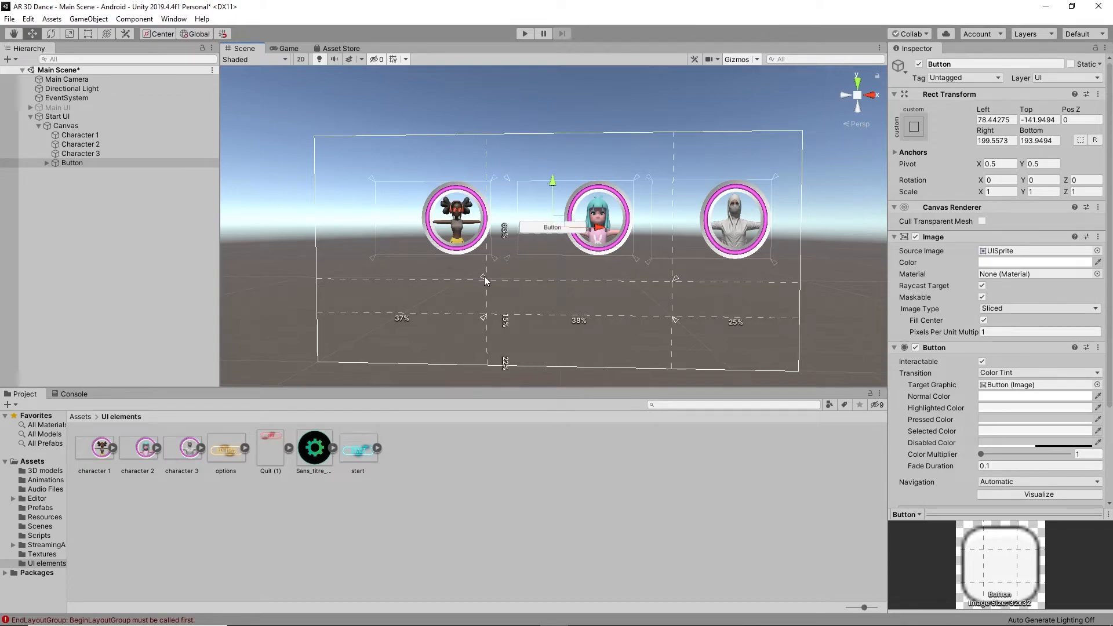
pyautogui.moveTo(673, 319); pyautogui.dragTo(653, 321)
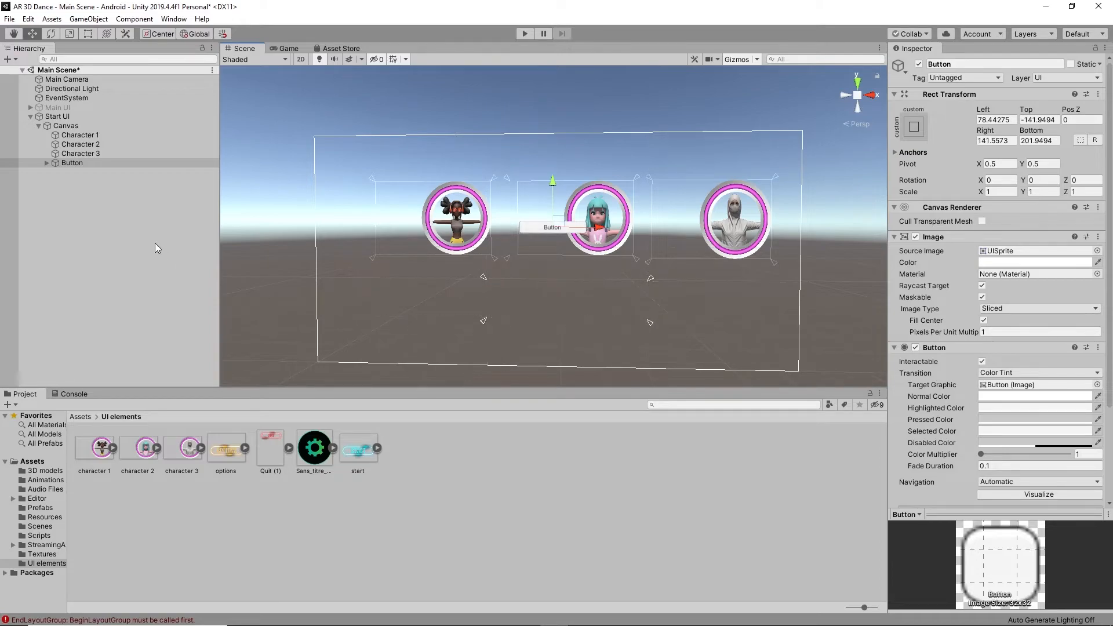
# Step: Set the new button's Left, Top, Bottom and Right offsets to 0 so it fills its anchor area
pyautogui.click(1007, 121)
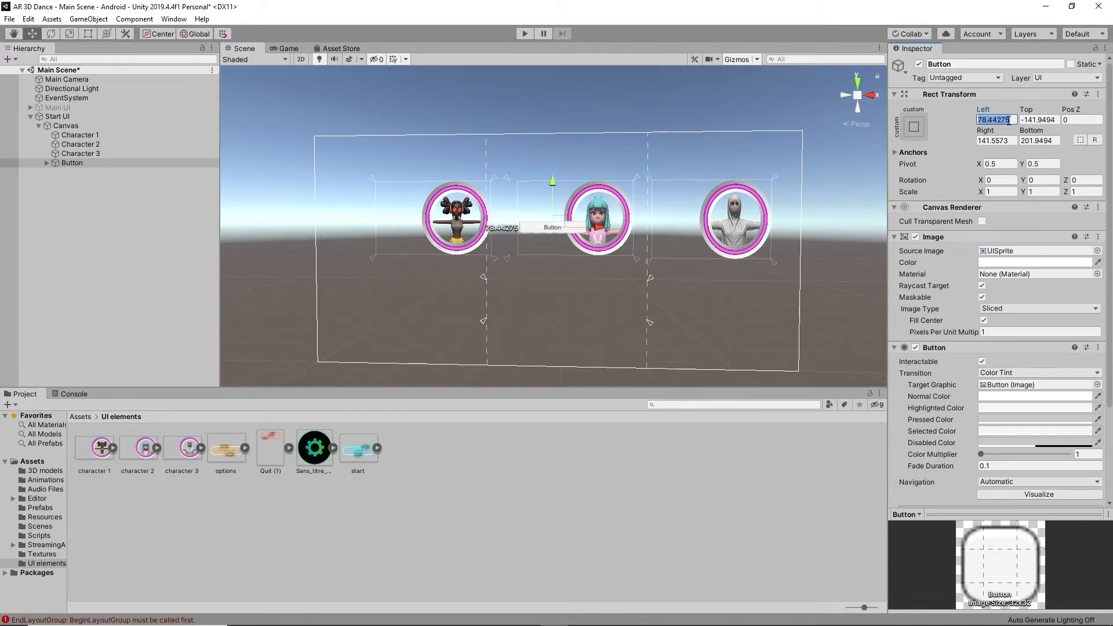
pyautogui.write('0')
pyautogui.click(1048, 120)
pyautogui.write('0')
pyautogui.click(1047, 141)
pyautogui.write('0')
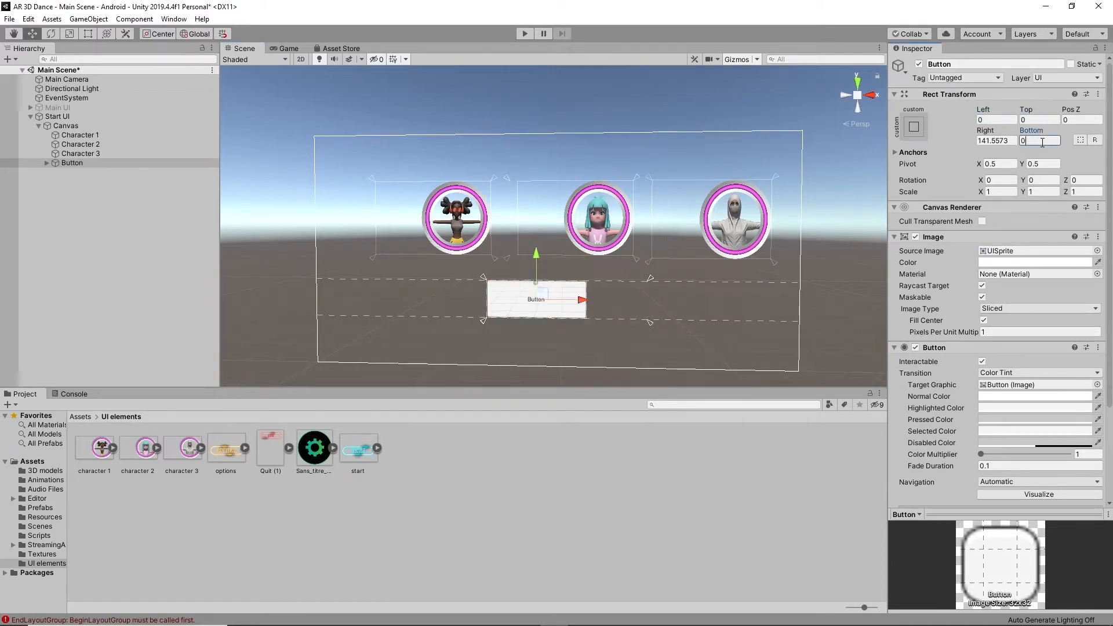
pyautogui.click(996, 141)
pyautogui.write('0')
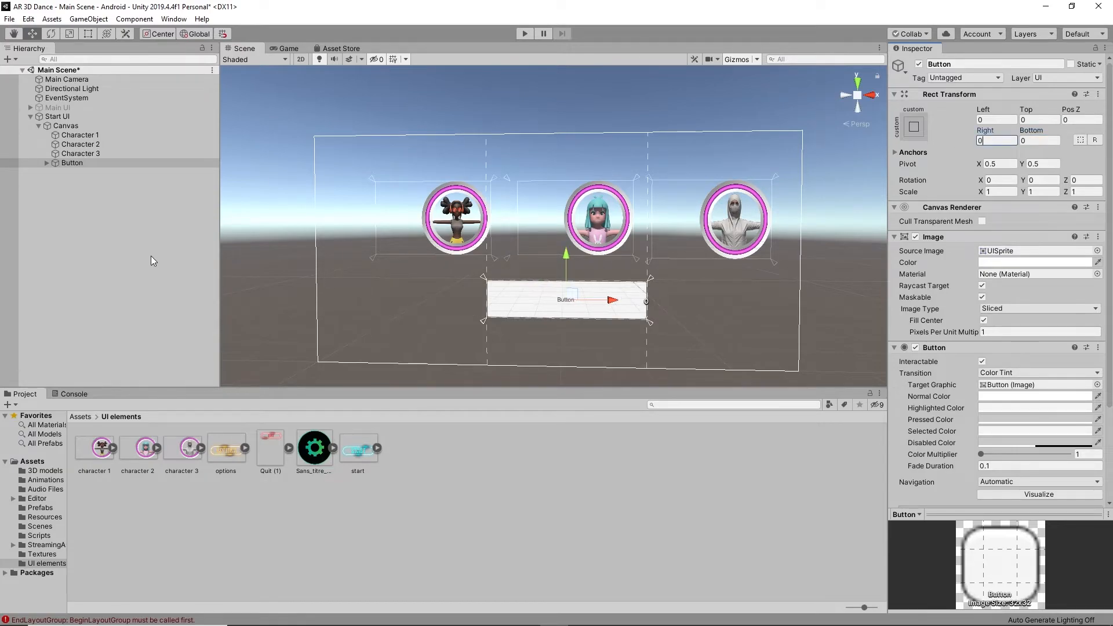
# Step: Change the label of the new button's Text child to BACK
pyautogui.click(47, 163)
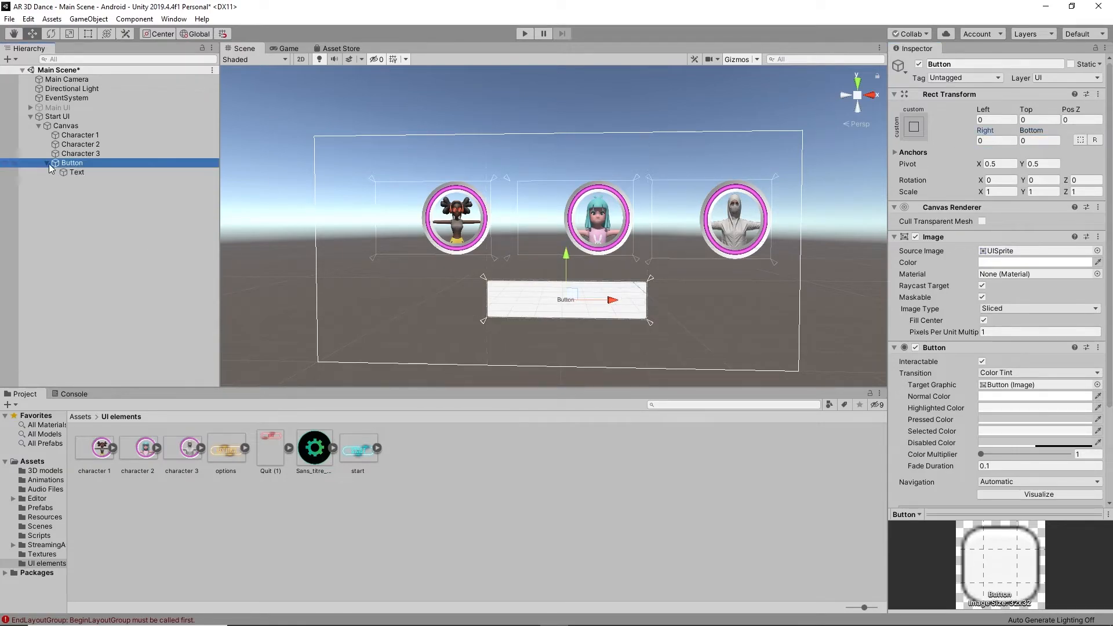
pyautogui.click(71, 173)
pyautogui.click(909, 274)
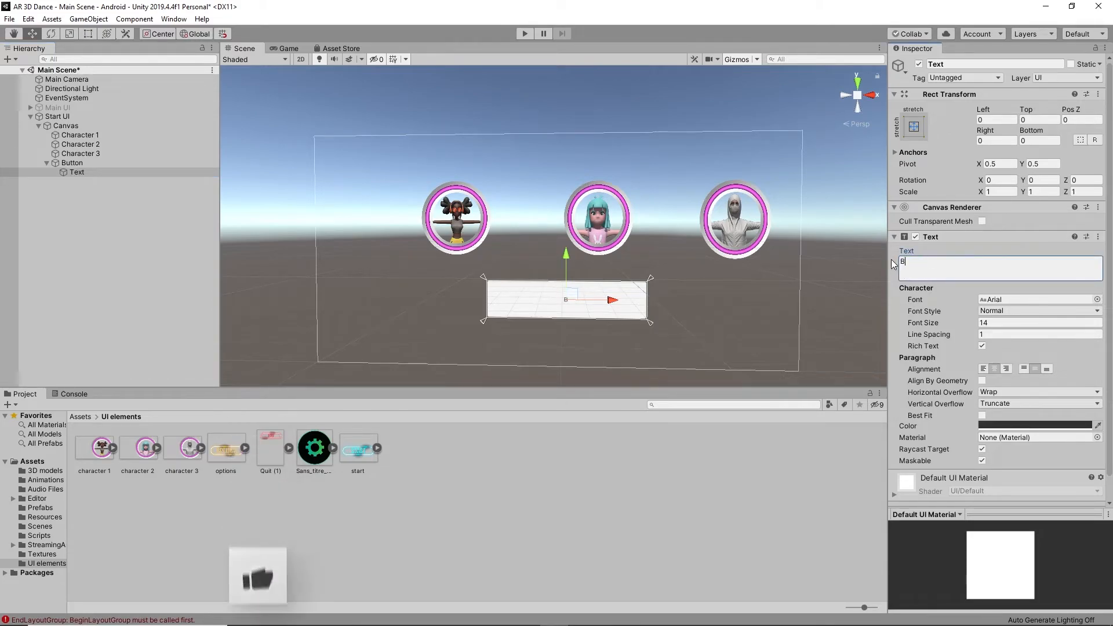
pyautogui.press('BackSpace')
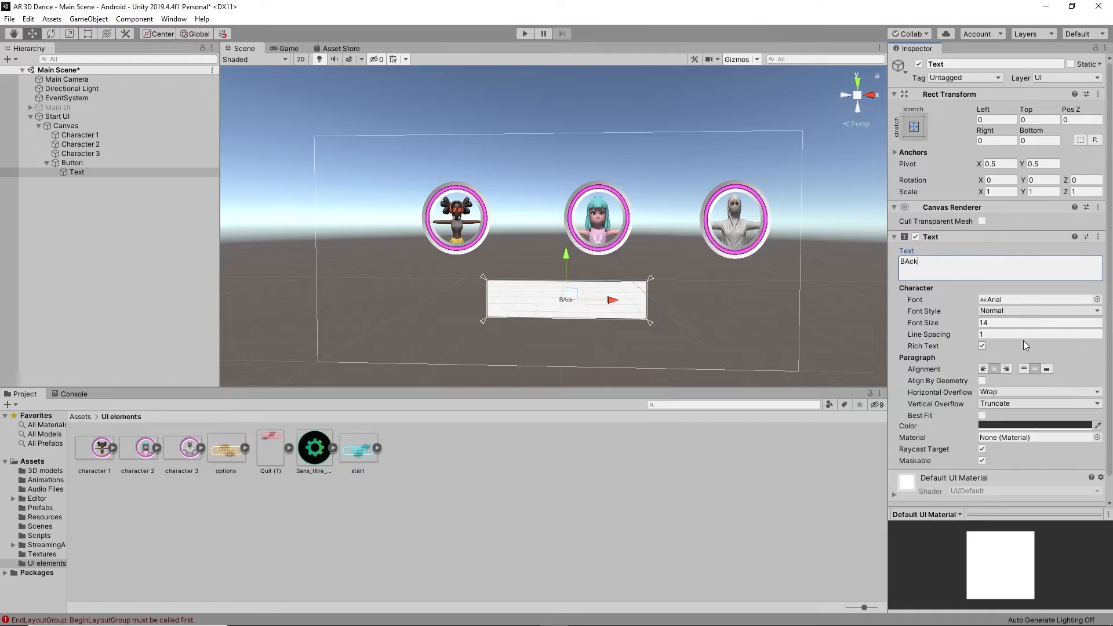
pyautogui.press('BackSpace')
pyautogui.press('BackSpace')
pyautogui.write('CK')
# Step: Set the BACK label's font size to 70 and its font style to Bold
pyautogui.click(1016, 318)
pyautogui.write('45')
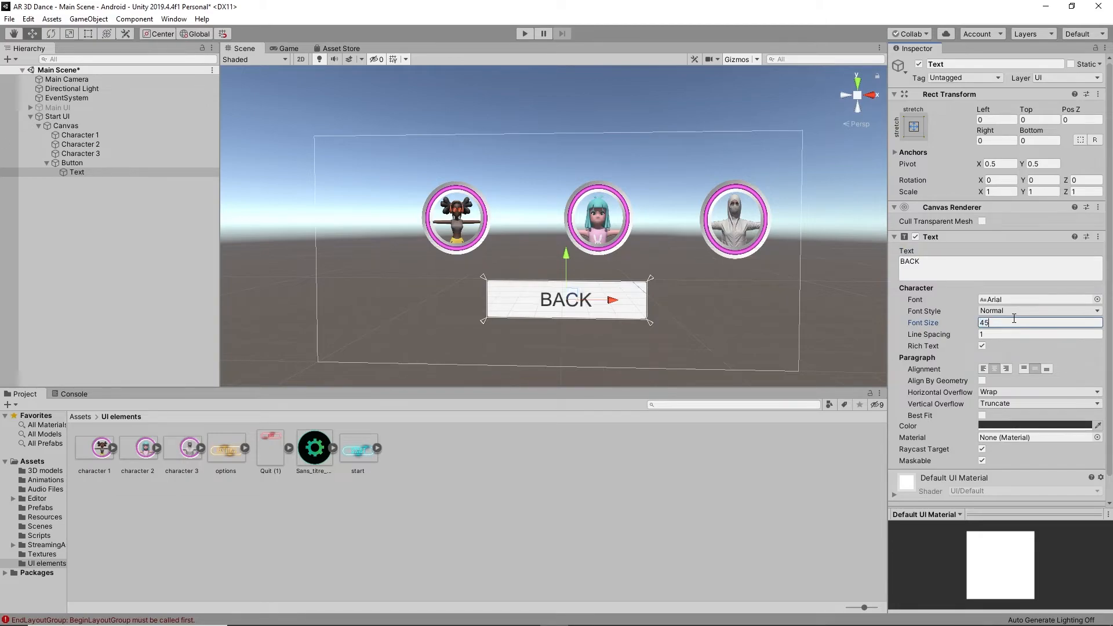
pyautogui.press('BackSpace')
pyautogui.press('BackSpace')
pyautogui.write('70')
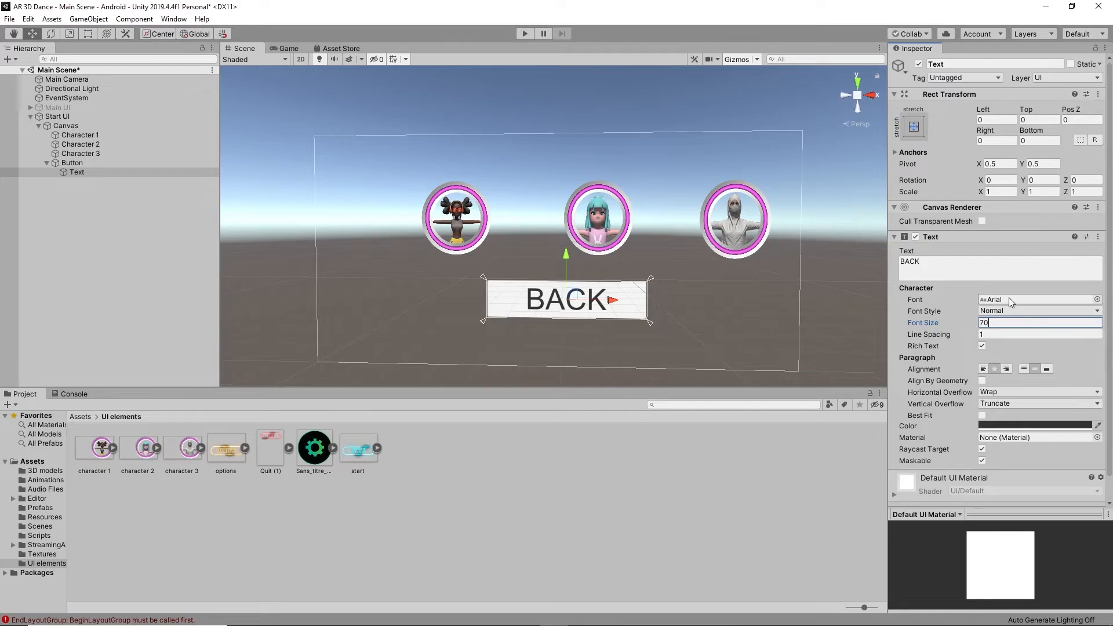
pyautogui.click(1017, 310)
pyautogui.click(1033, 335)
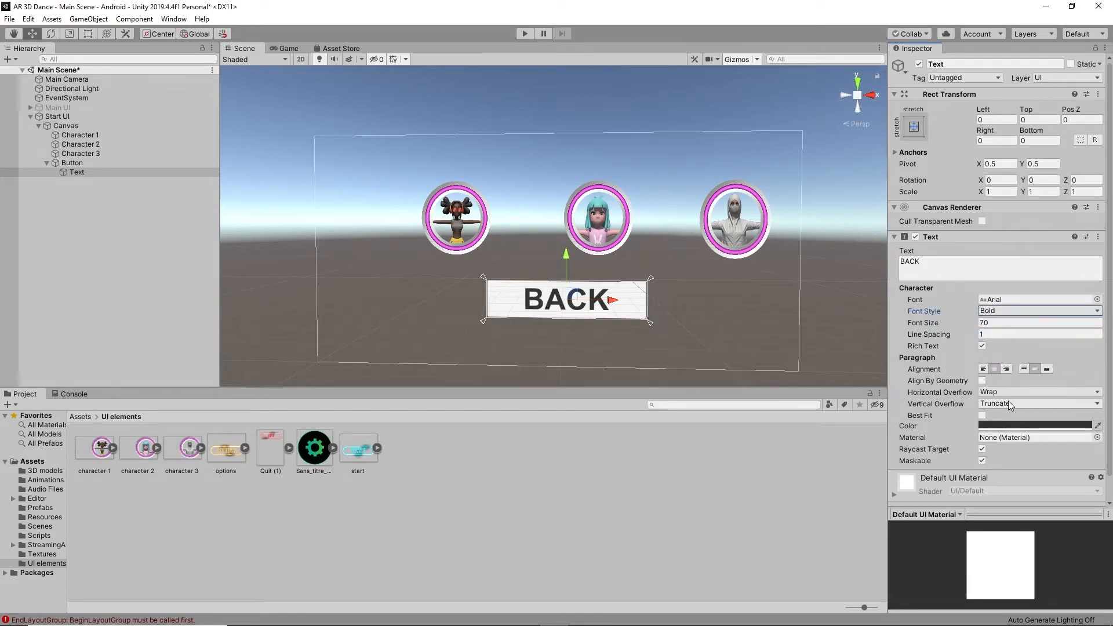
# Step: Change the BACK label's text color to dark red, hexadecimal 632A2A
pyautogui.click(1003, 425)
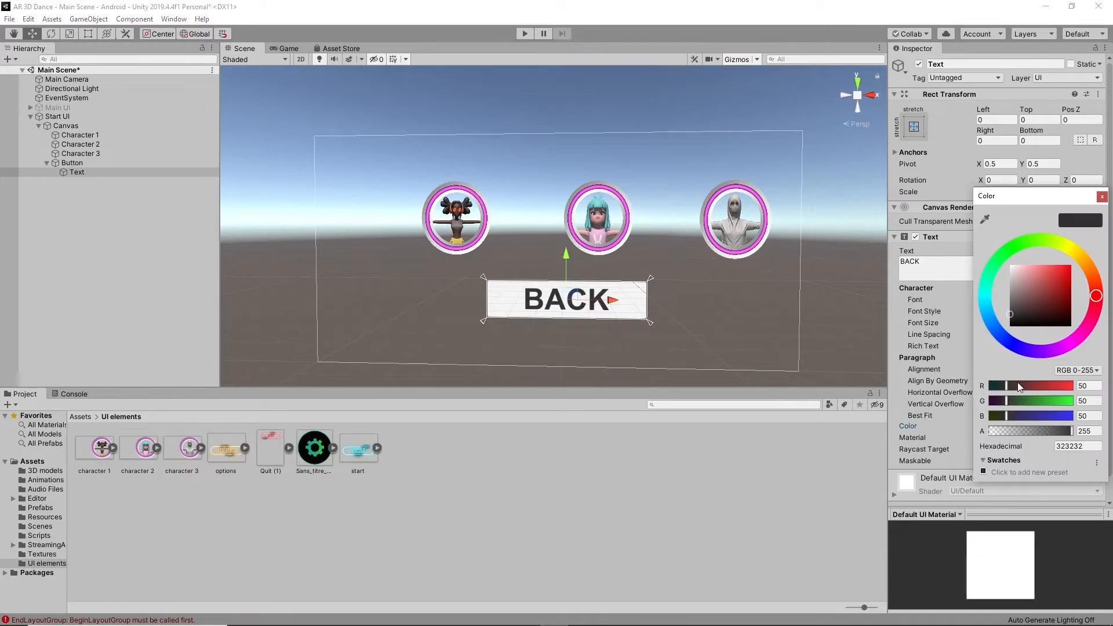
pyautogui.moveTo(1050, 298)
pyautogui.mouseDown()
pyautogui.moveTo(1062, 287)
pyautogui.moveTo(1036, 302)
pyautogui.moveTo(1046, 303)
pyautogui.mouseUp()
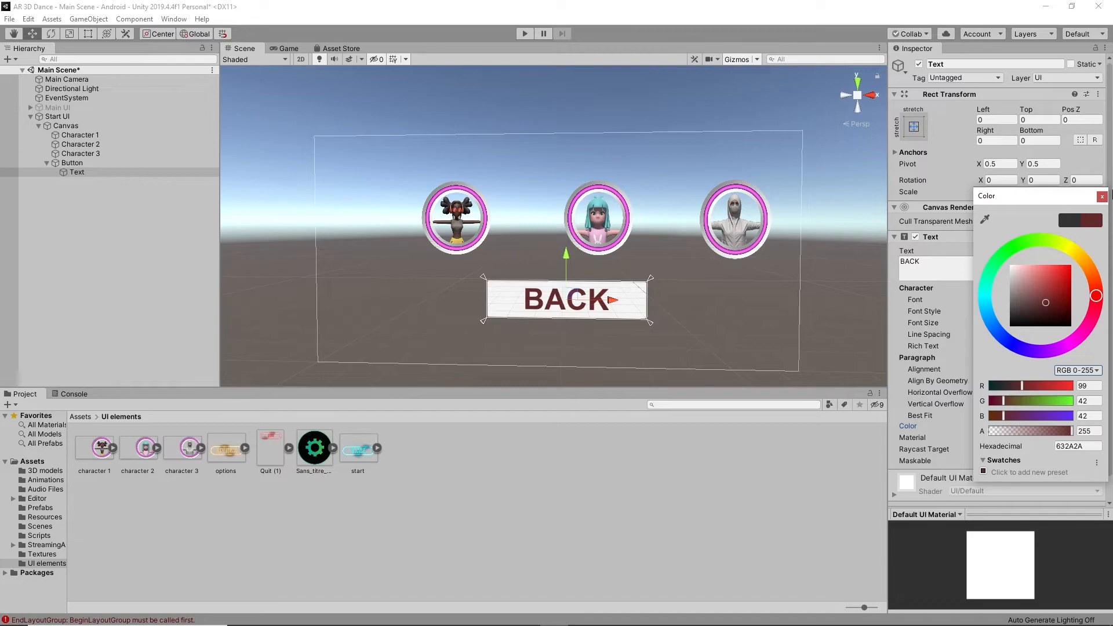
pyautogui.click(1102, 196)
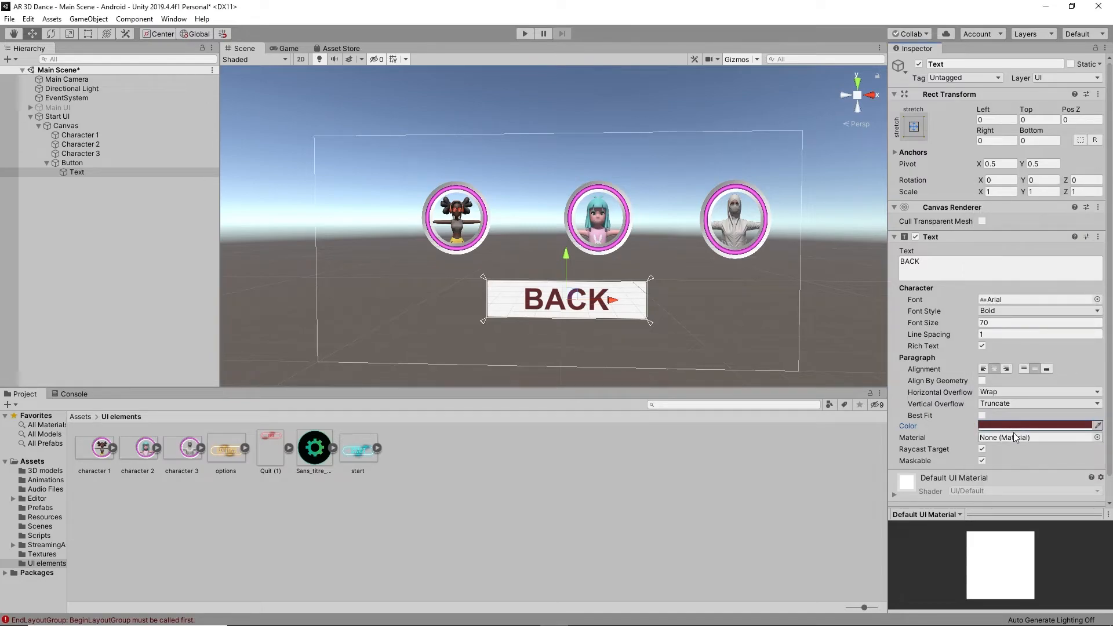
pyautogui.scroll(-2, 998, 406)
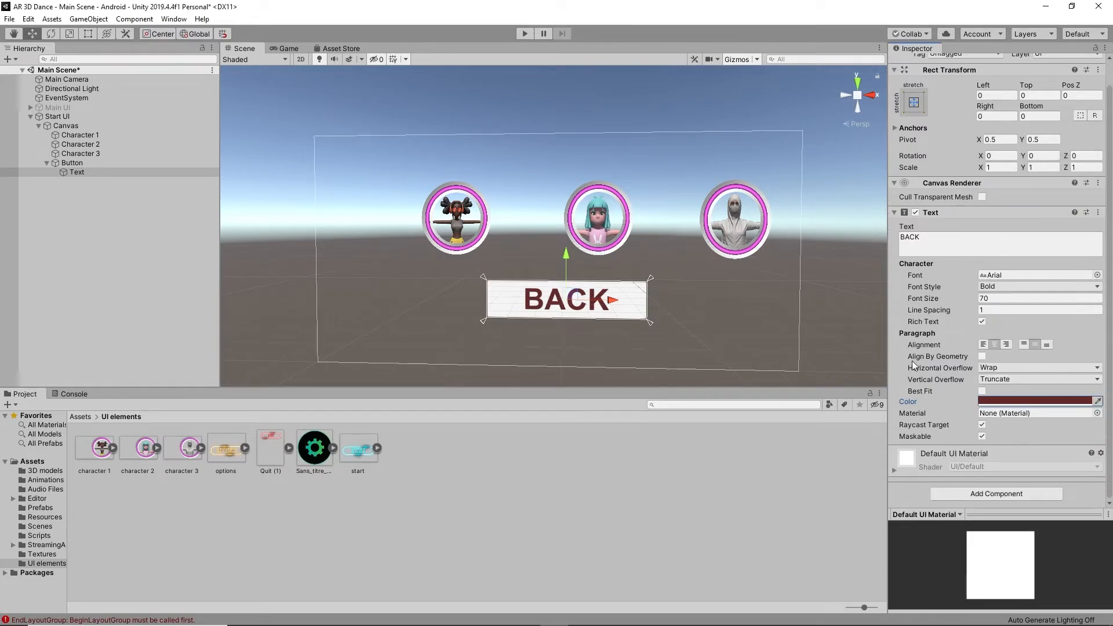
# Step: Set the BACK button's highlighted color to muted red A26969 and its pressed color to near-black 161515, and clear the selection
pyautogui.click(135, 163)
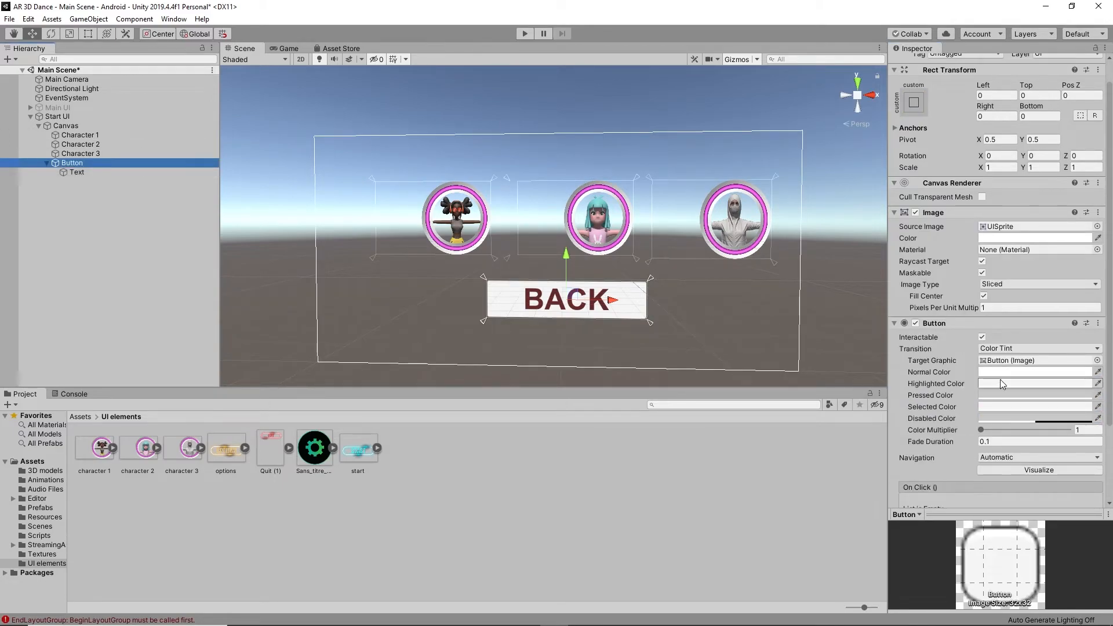
pyautogui.click(997, 383)
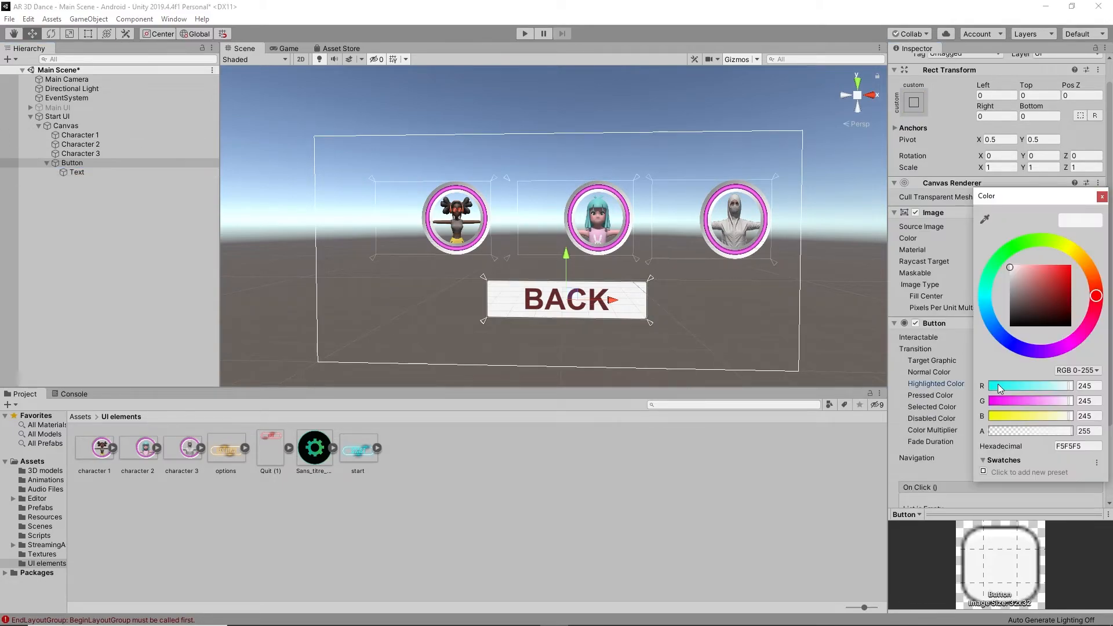
pyautogui.moveTo(1028, 292)
pyautogui.mouseDown()
pyautogui.moveTo(1014, 294)
pyautogui.moveTo(1032, 287)
pyautogui.mouseUp()
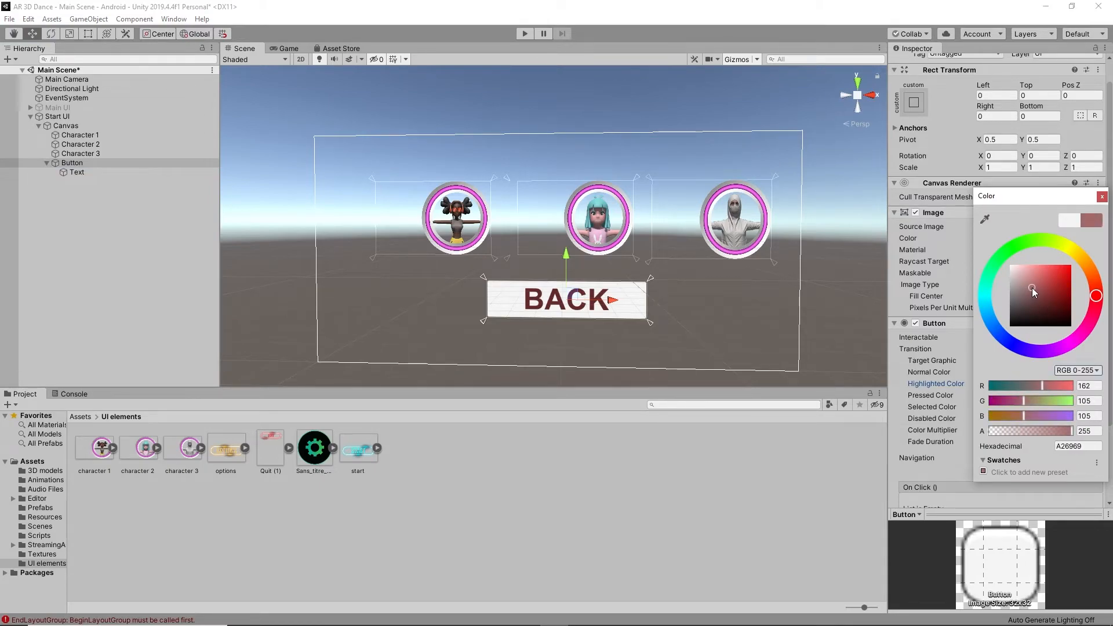
pyautogui.click(1101, 197)
pyautogui.click(1023, 394)
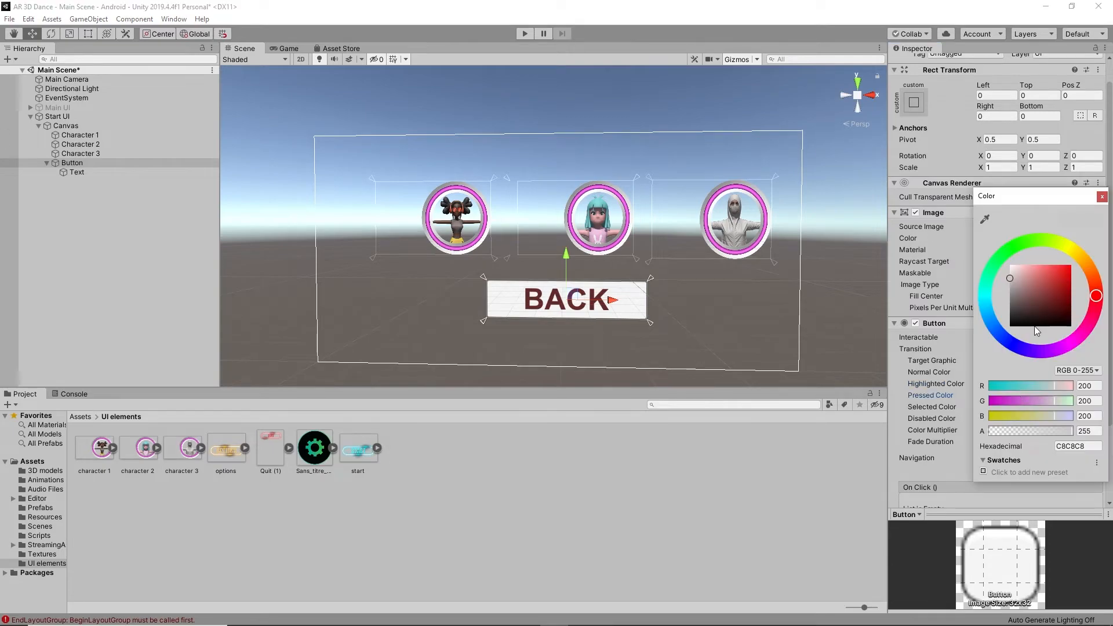
pyautogui.moveTo(1034, 326); pyautogui.dragTo(1014, 324)
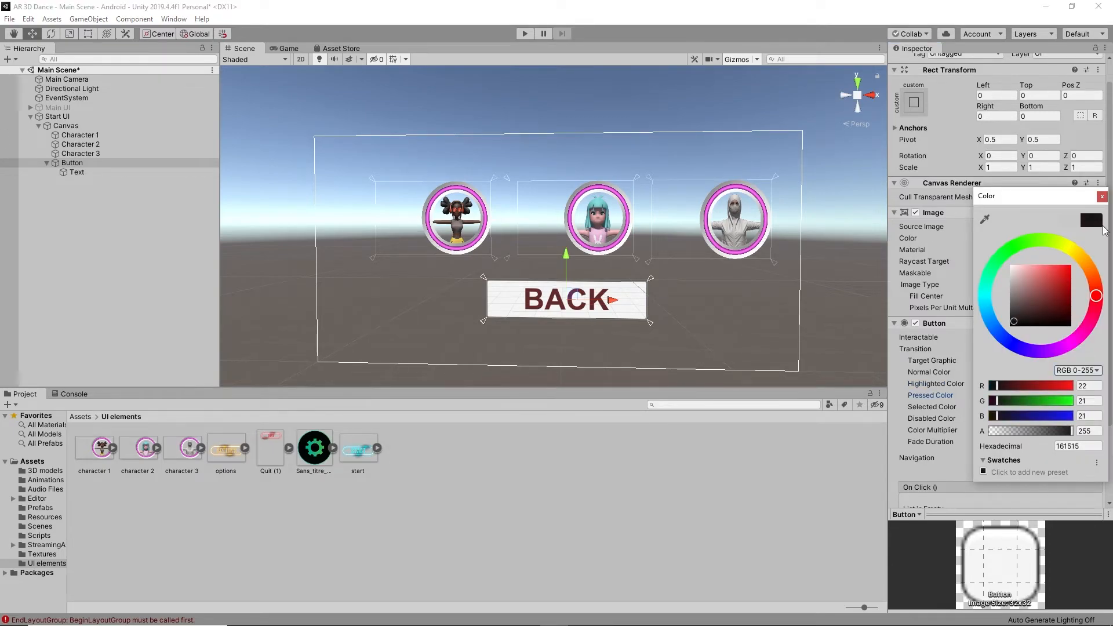
pyautogui.click(1100, 197)
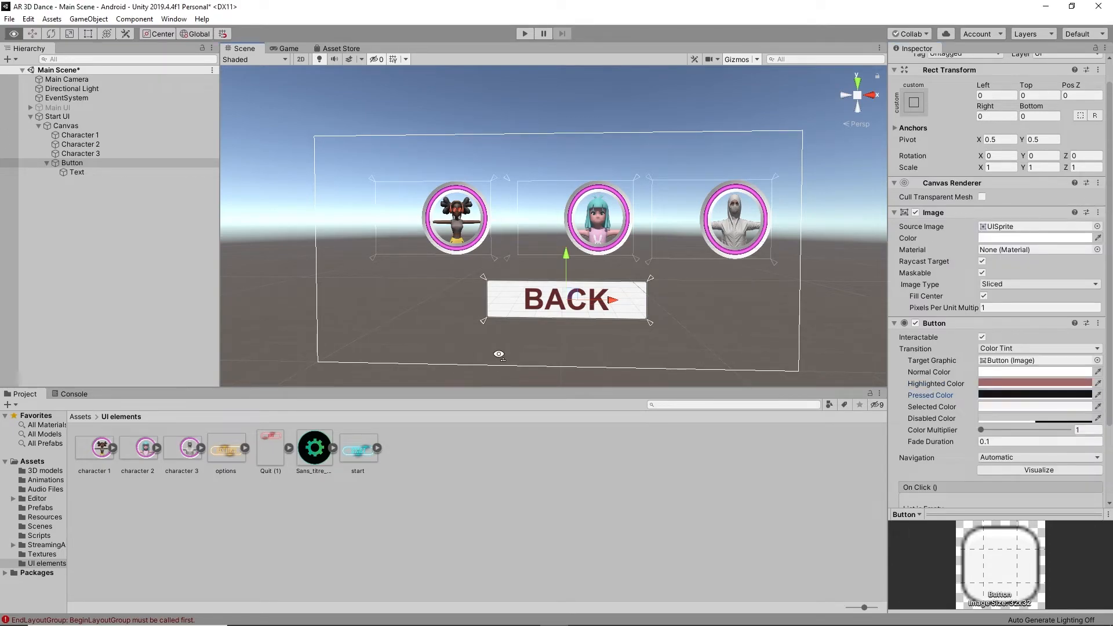
pyautogui.keyDown('alt'); pyautogui.moveTo(499, 354); pyautogui.dragTo(508, 352); pyautogui.keyUp('alt')
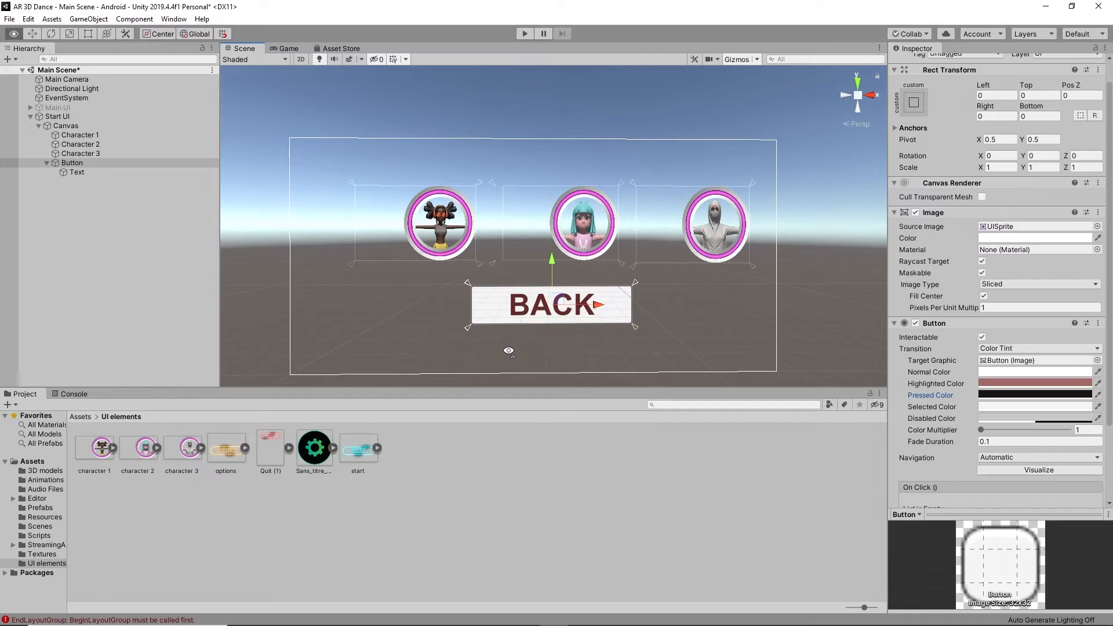
pyautogui.click(171, 346)
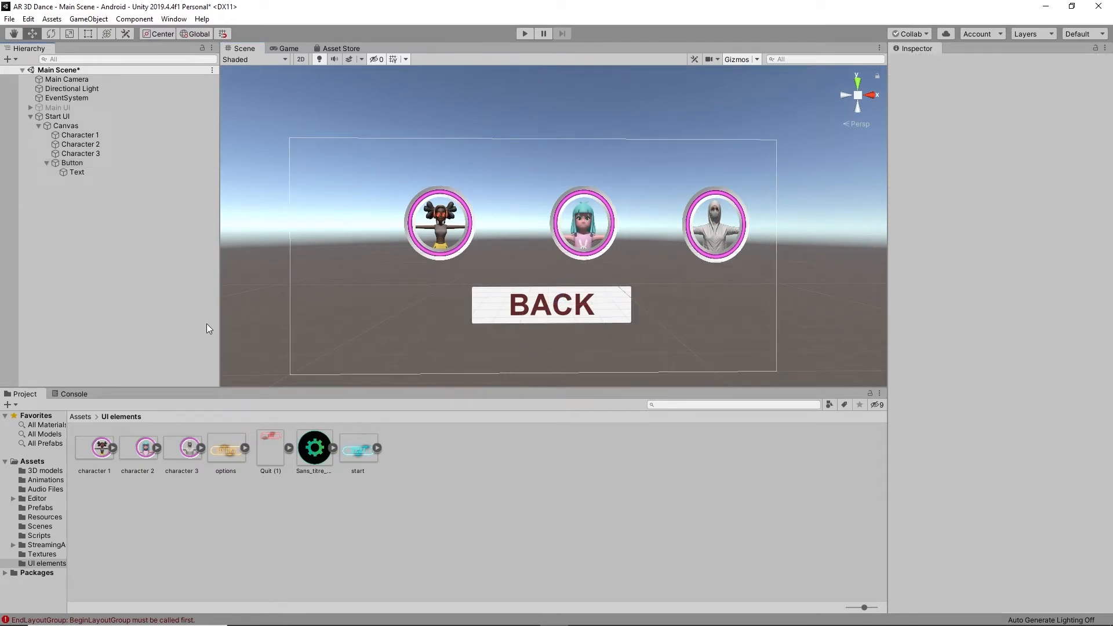
# Step: Activate the Main UI object and deactivate the Start UI object so only the main menu is shown
pyautogui.click(73, 108)
pyautogui.click(919, 63)
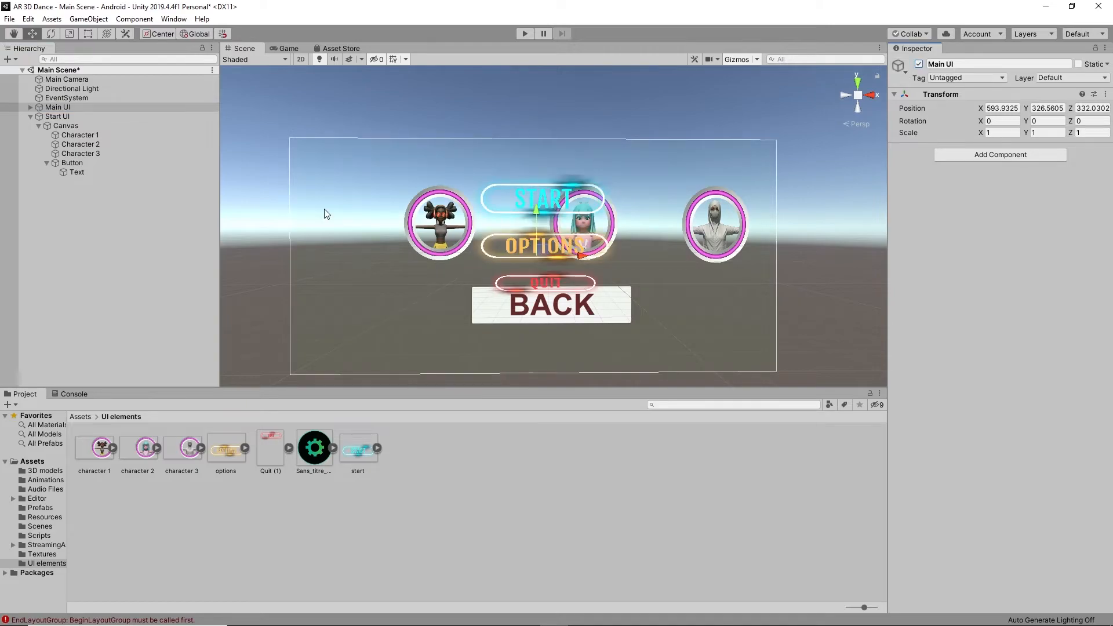
pyautogui.click(49, 117)
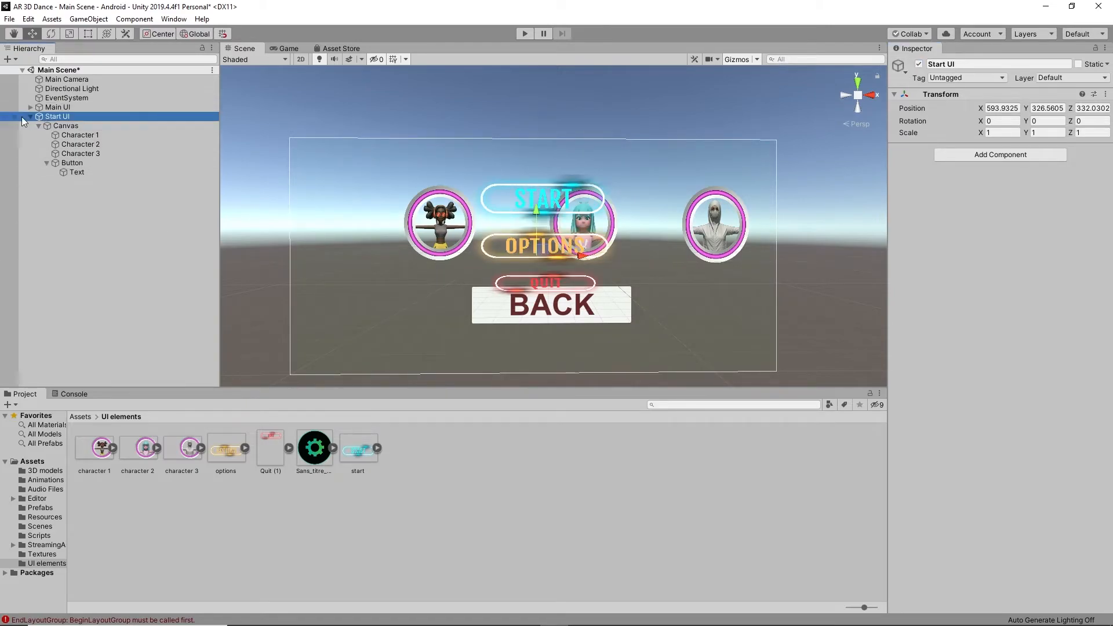
pyautogui.click(918, 64)
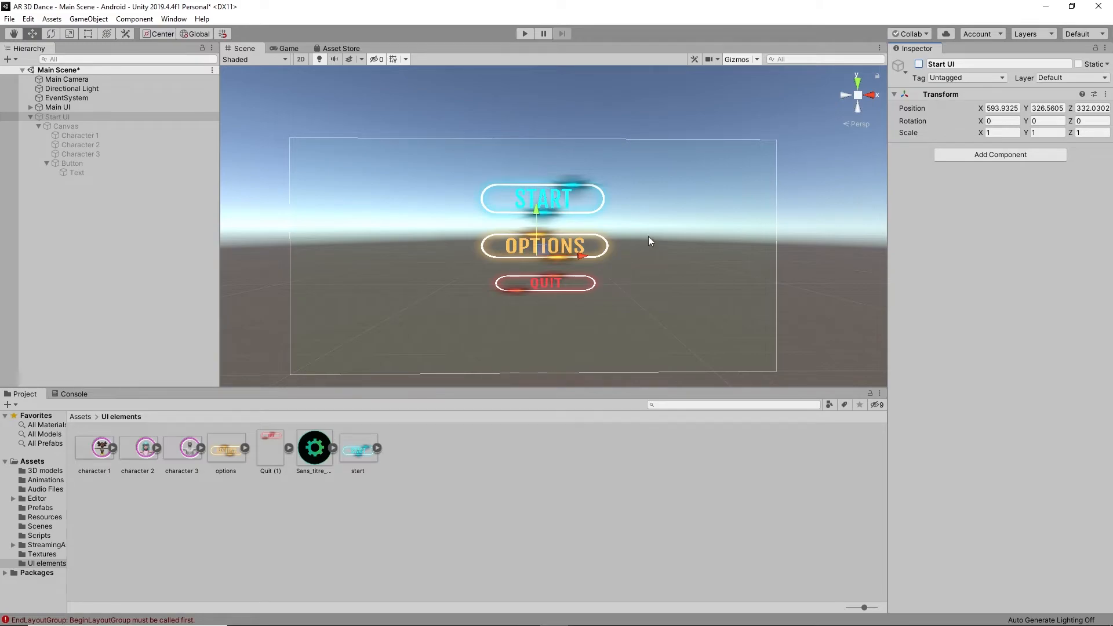
# Step: Add an On Click event to the main menu's Start button that calls GameObject.SetActive on Start UI with the value enabled
pyautogui.moveTo(649, 237); pyautogui.dragTo(642, 249, button='right')
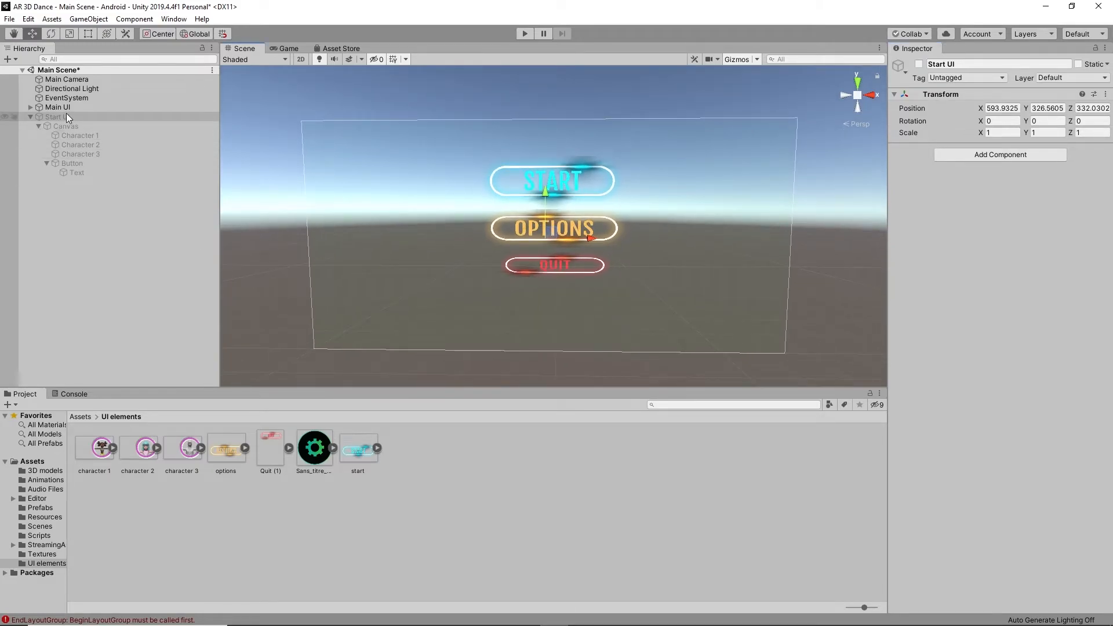
pyautogui.click(30, 107)
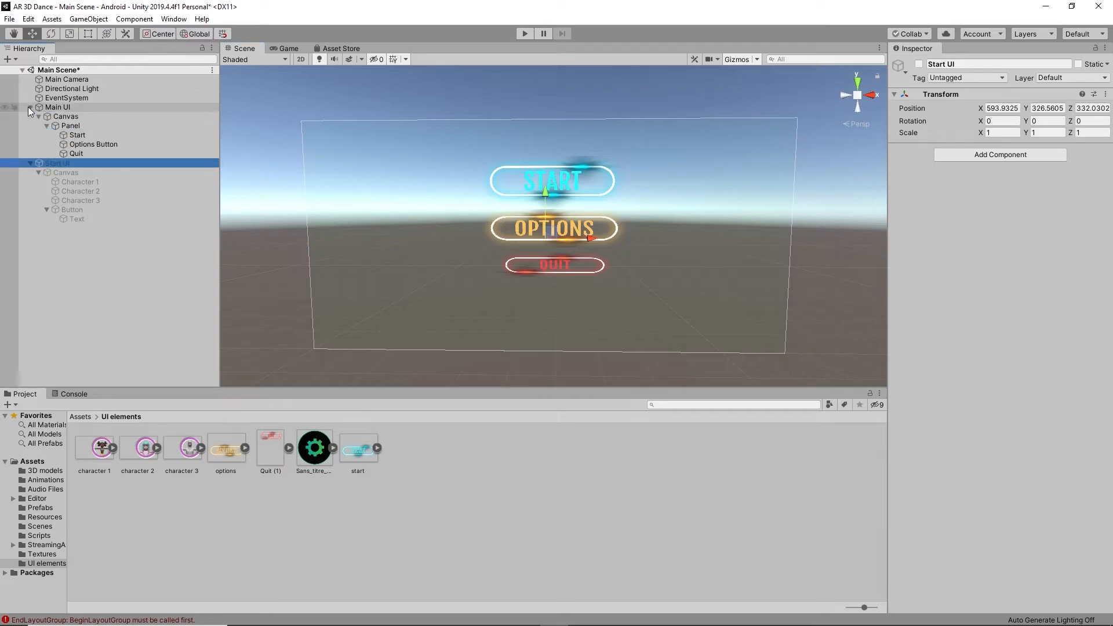
pyautogui.click(77, 135)
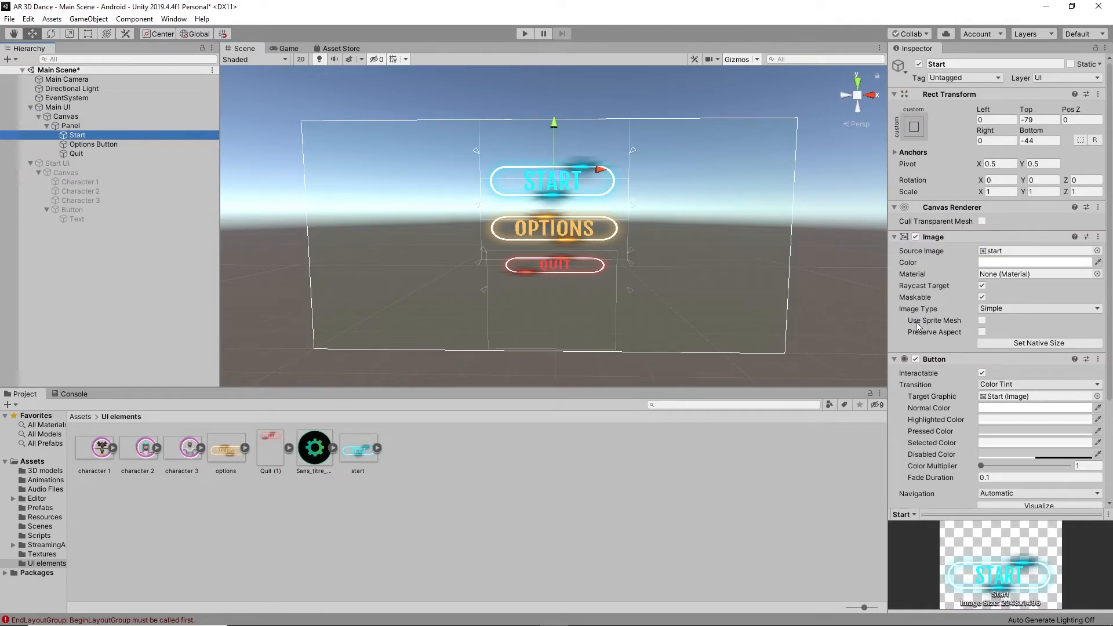
pyautogui.scroll(-5, 916, 322)
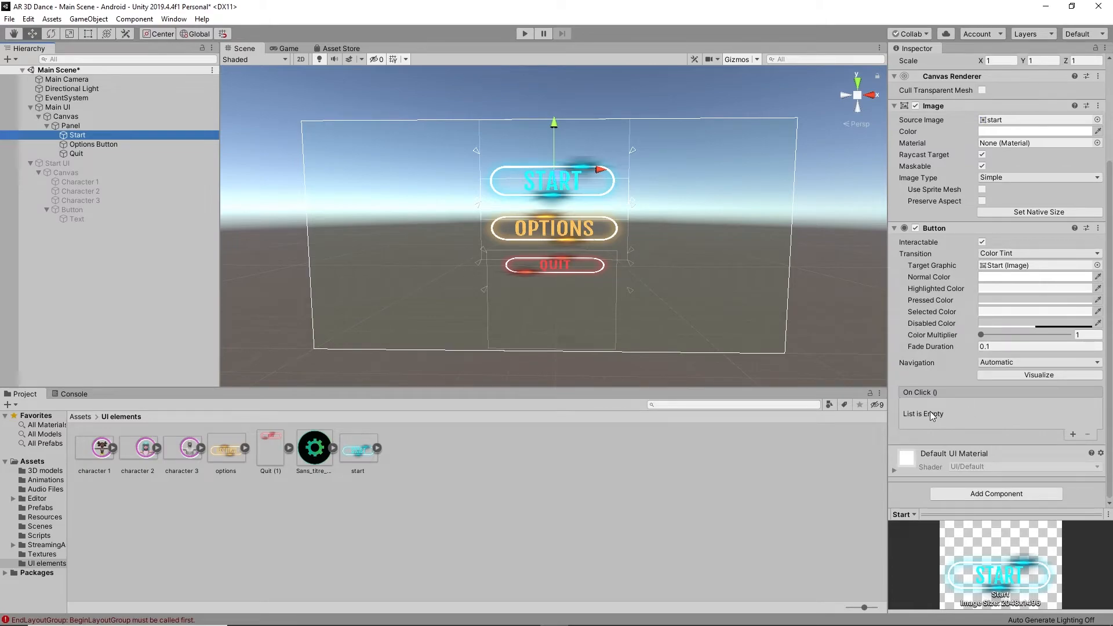
pyautogui.click(1074, 434)
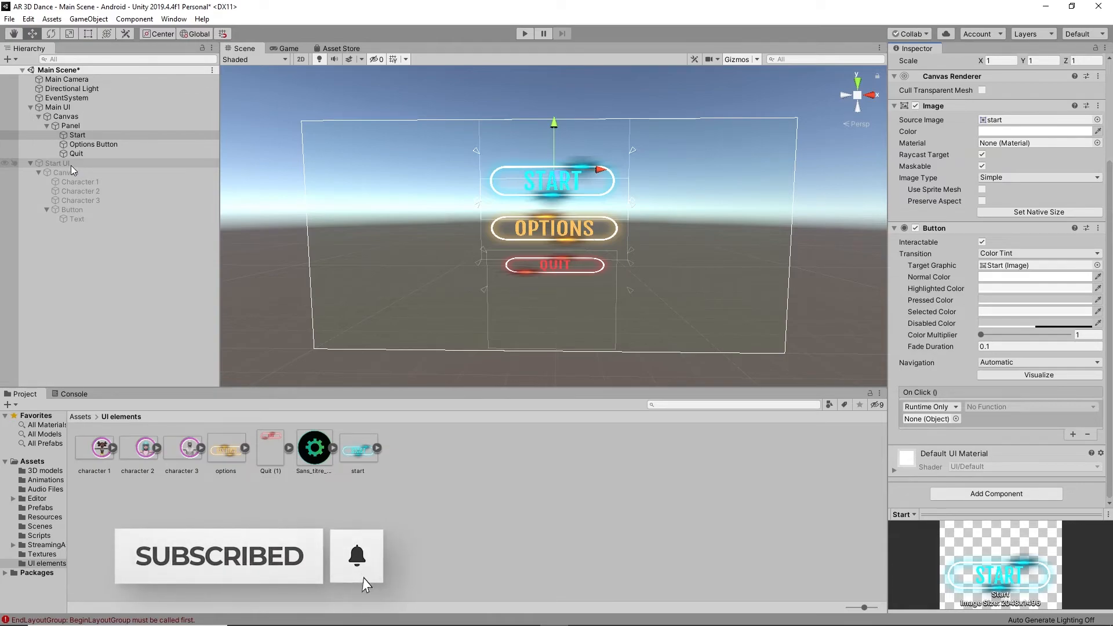
pyautogui.moveTo(70, 165); pyautogui.dragTo(916, 423)
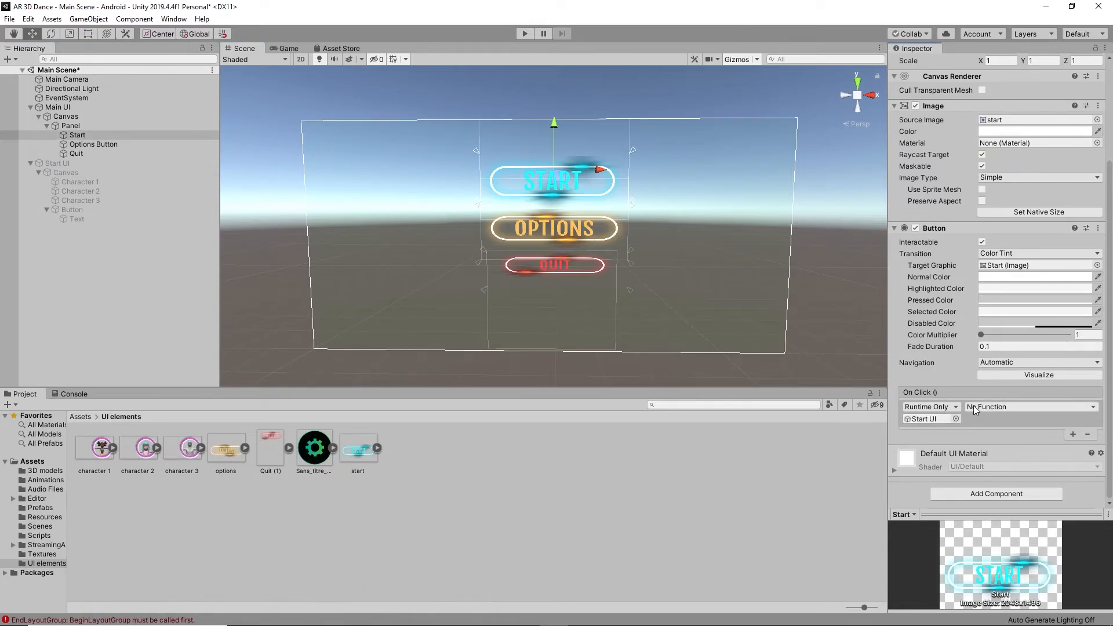
pyautogui.click(976, 408)
pyautogui.moveTo(1003, 437)
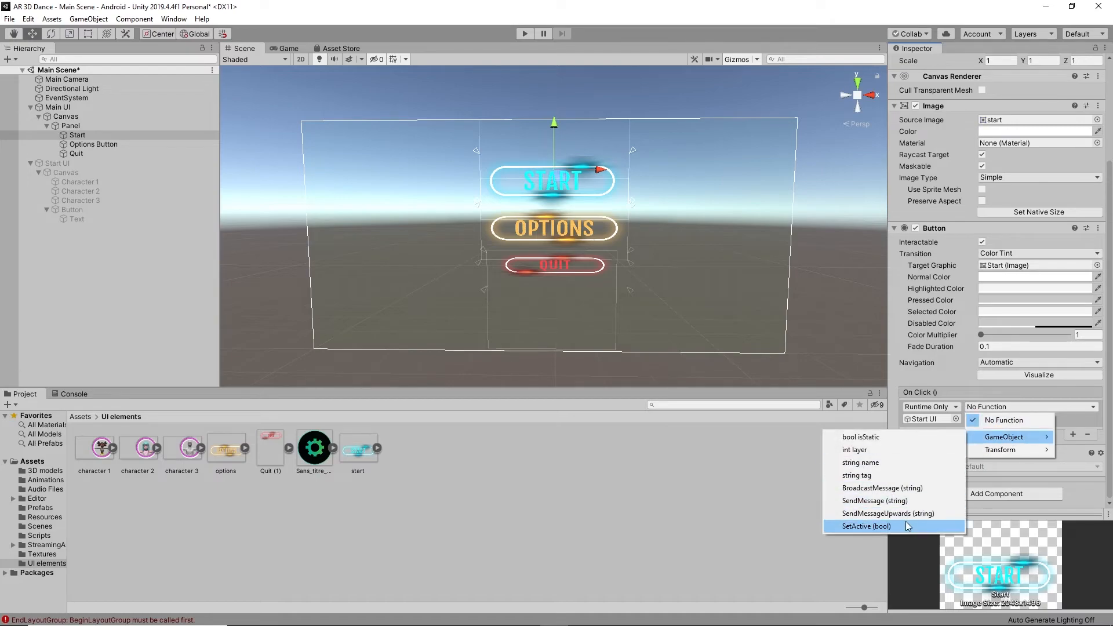
pyautogui.click(919, 525)
pyautogui.click(968, 418)
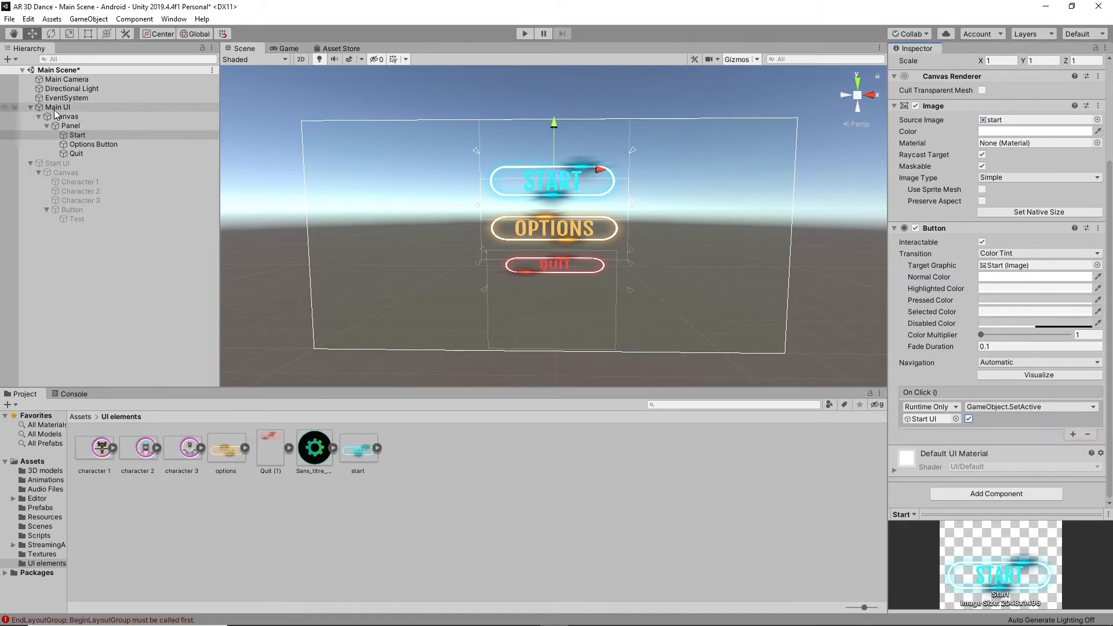
pyautogui.moveTo(786, 363); pyautogui.dragTo(89, 245)
pyautogui.click(89, 245)
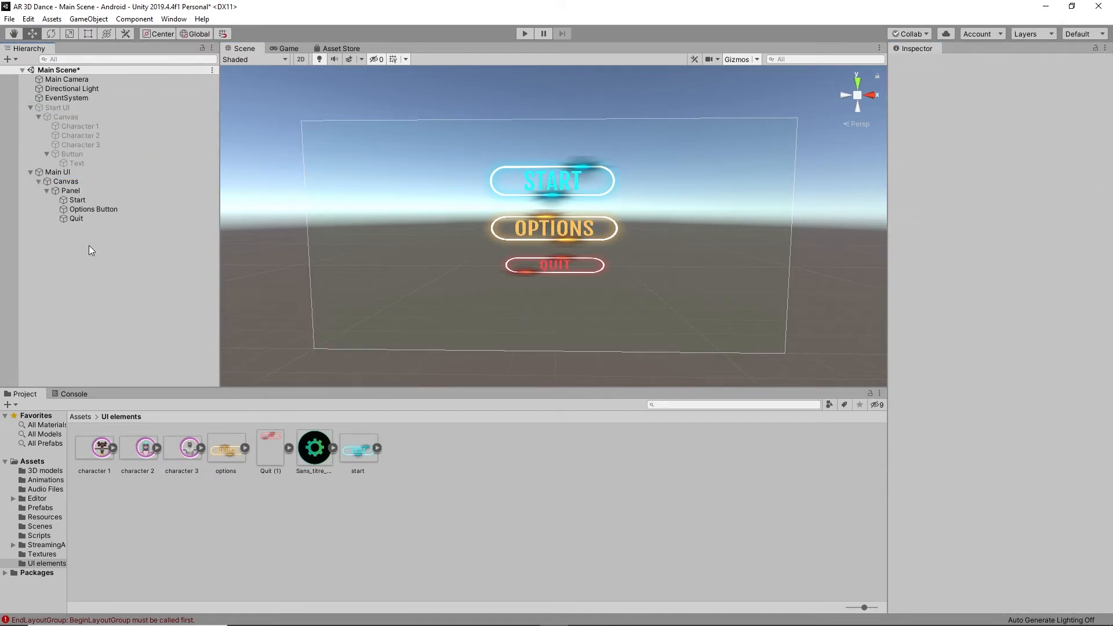
pyautogui.hotkey('ctrl', 'z')
pyautogui.hotkey('ctrl', 'z')
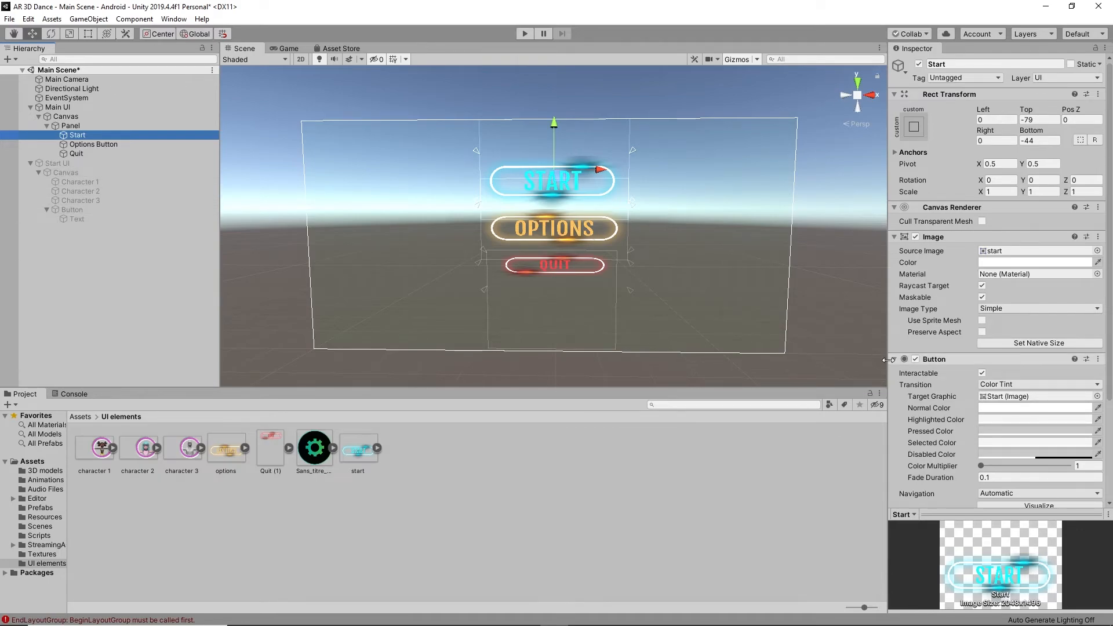
# Step: Add a second On Click event to the Start button that calls GameObject.SetActive on Main UI with the value disabled
pyautogui.scroll(-4, 974, 431)
pyautogui.click(1073, 435)
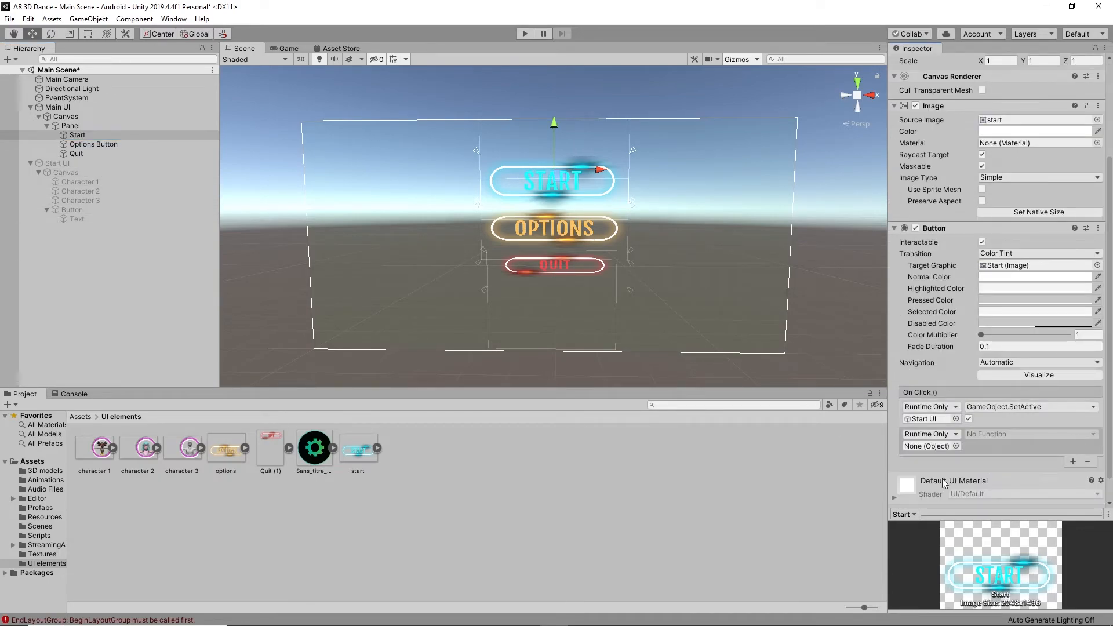
pyautogui.moveTo(60, 108); pyautogui.dragTo(946, 450)
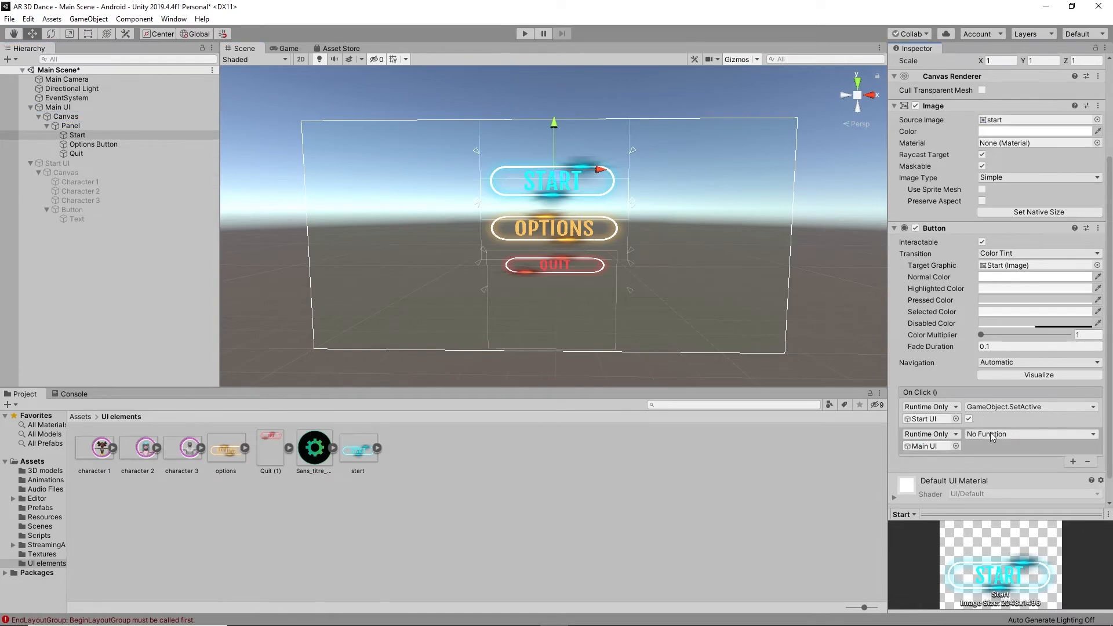
pyautogui.click(1020, 434)
pyautogui.moveTo(1021, 465)
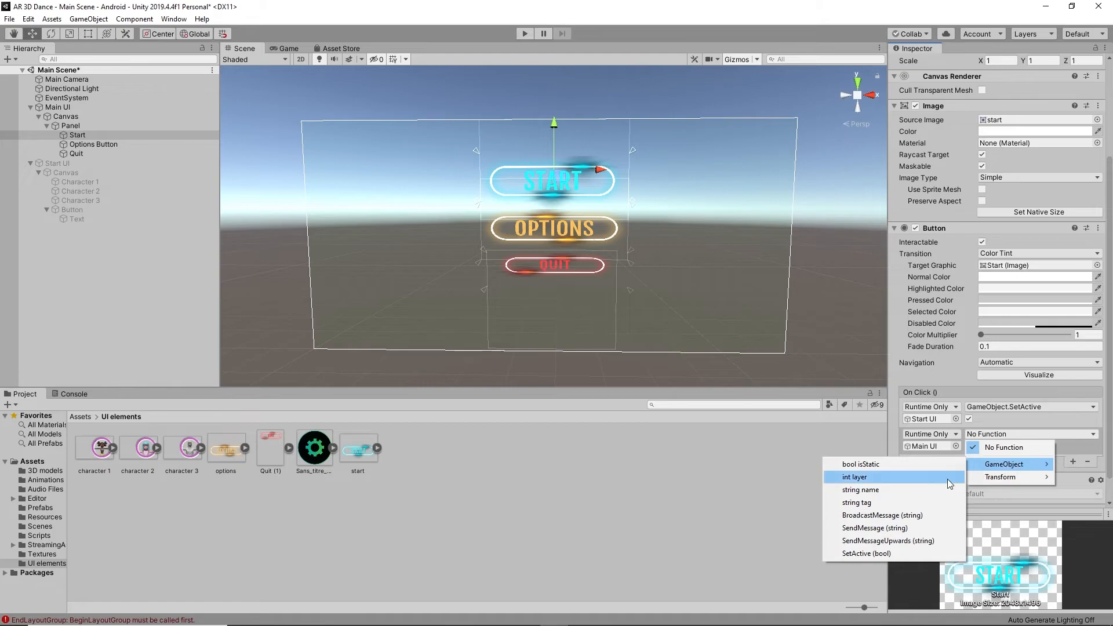
pyautogui.click(886, 554)
pyautogui.click(969, 446)
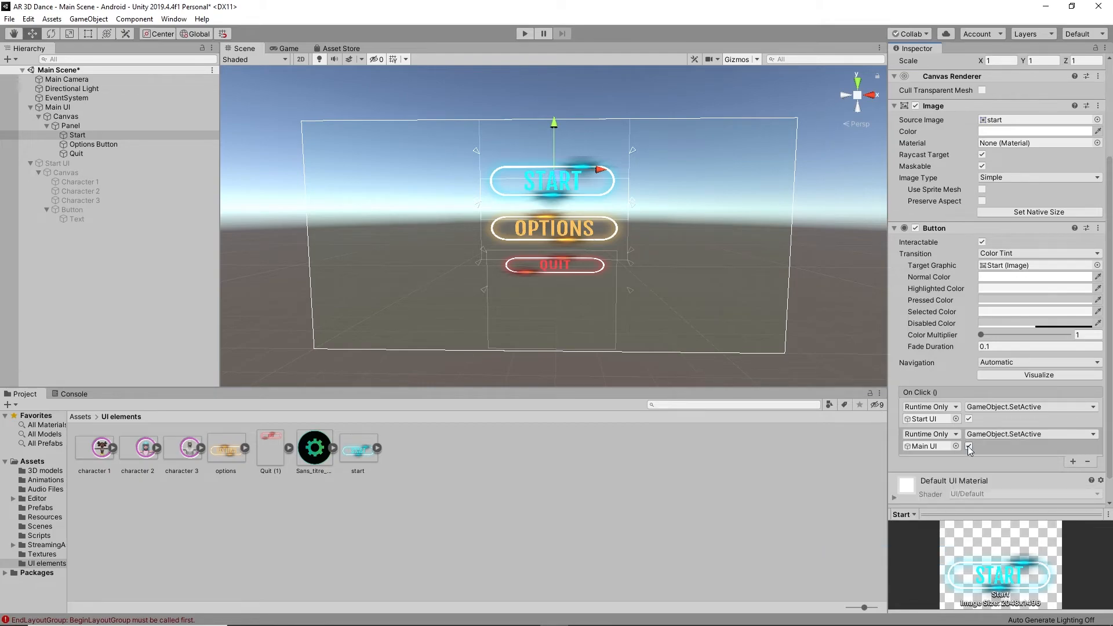
# Step: Run the scene in Play mode, test the START and BACK buttons, and stop playback
pyautogui.click(523, 34)
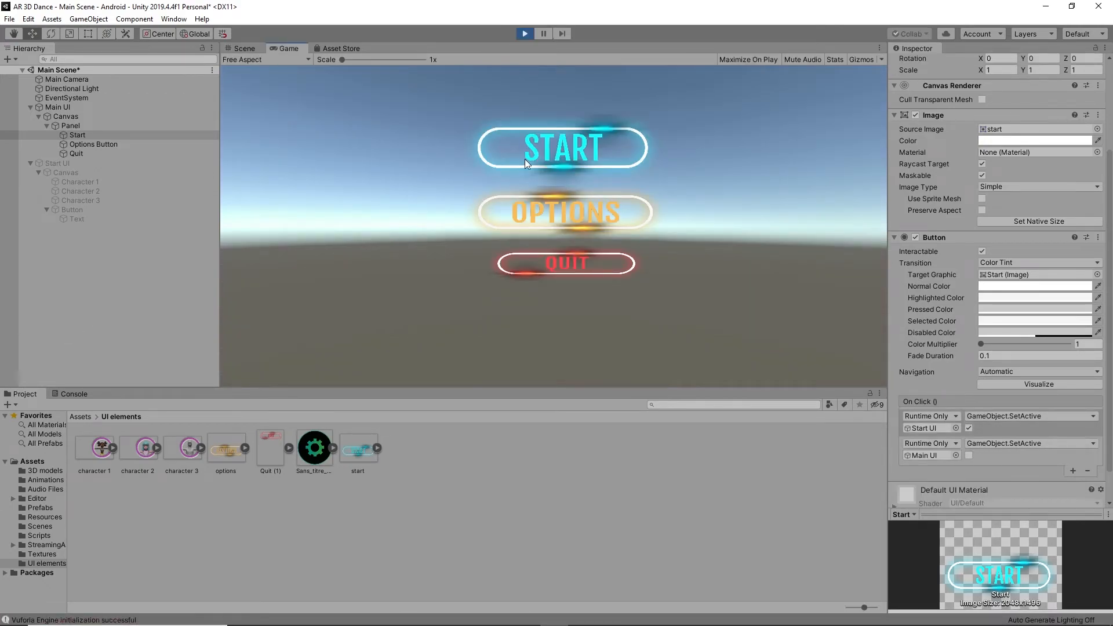
pyautogui.click(544, 140)
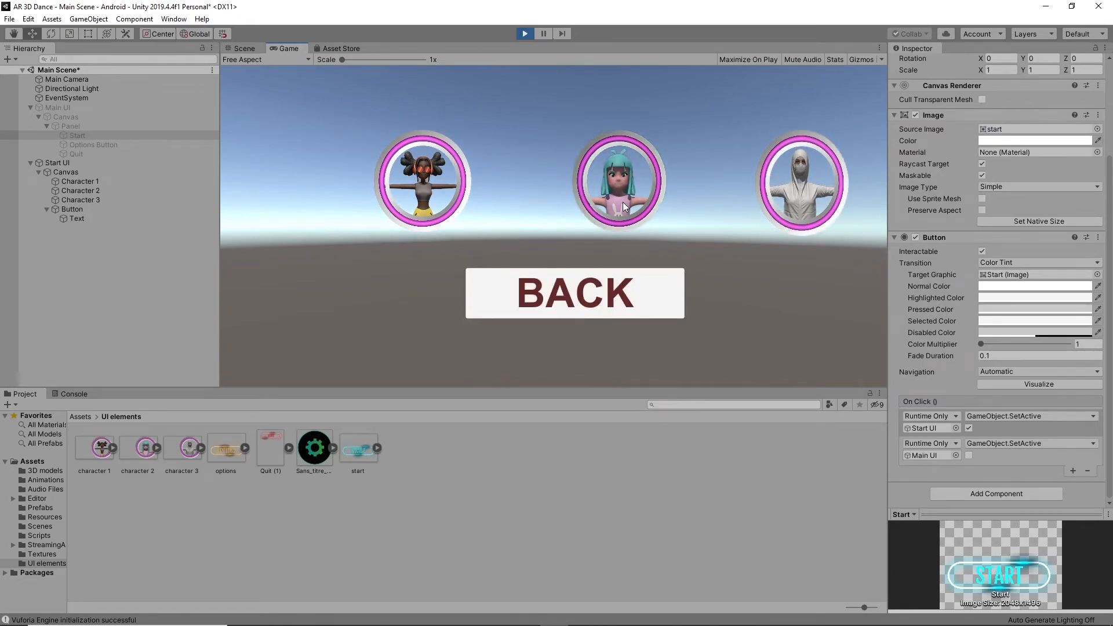
pyautogui.click(599, 311)
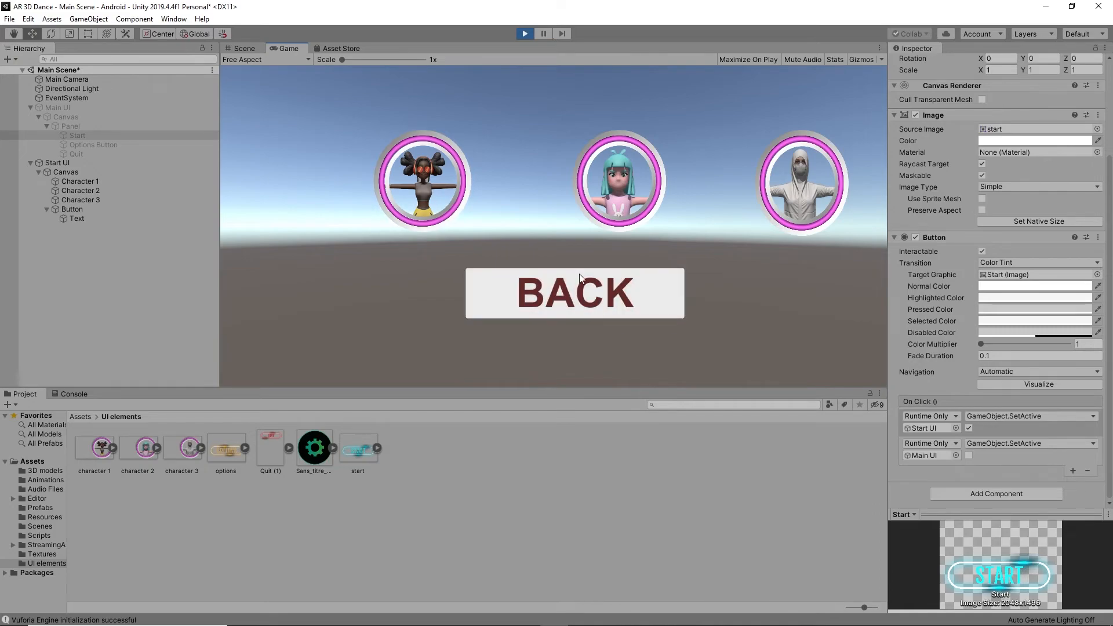
pyautogui.click(565, 288)
pyautogui.click(524, 34)
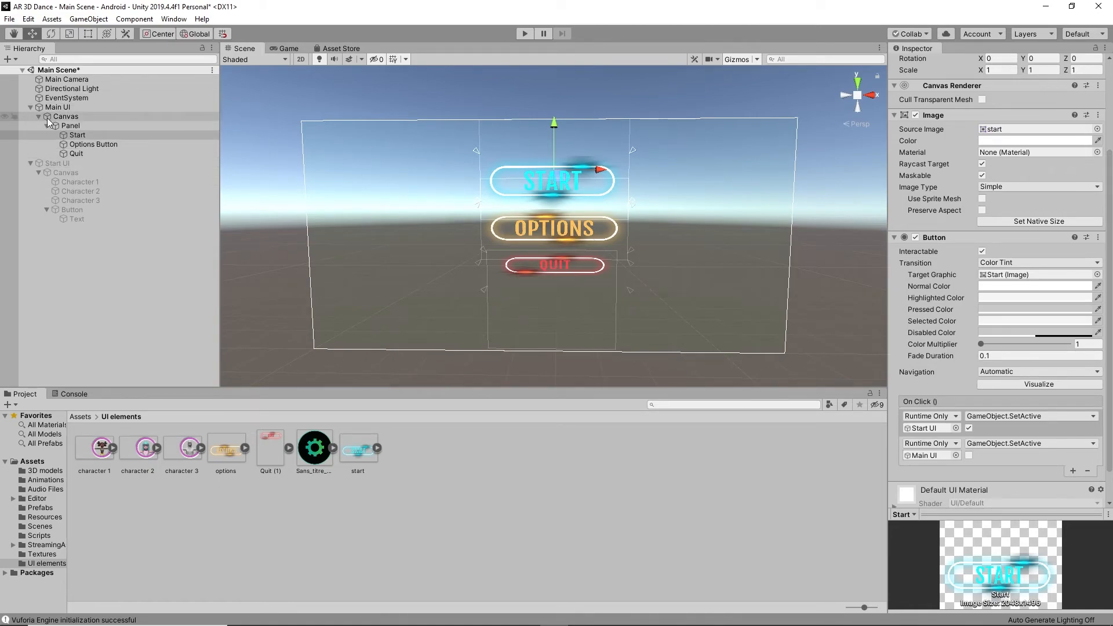
# Step: Deactivate the Main UI object and activate the Start UI object to show the character selection menu
pyautogui.click(30, 107)
pyautogui.click(69, 108)
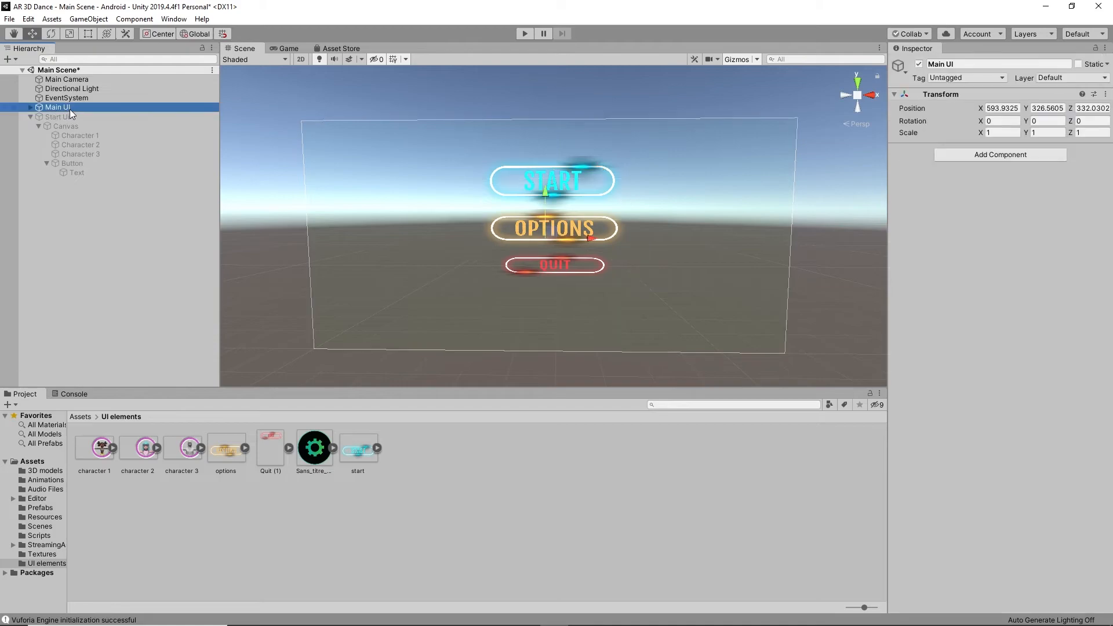
pyautogui.click(918, 63)
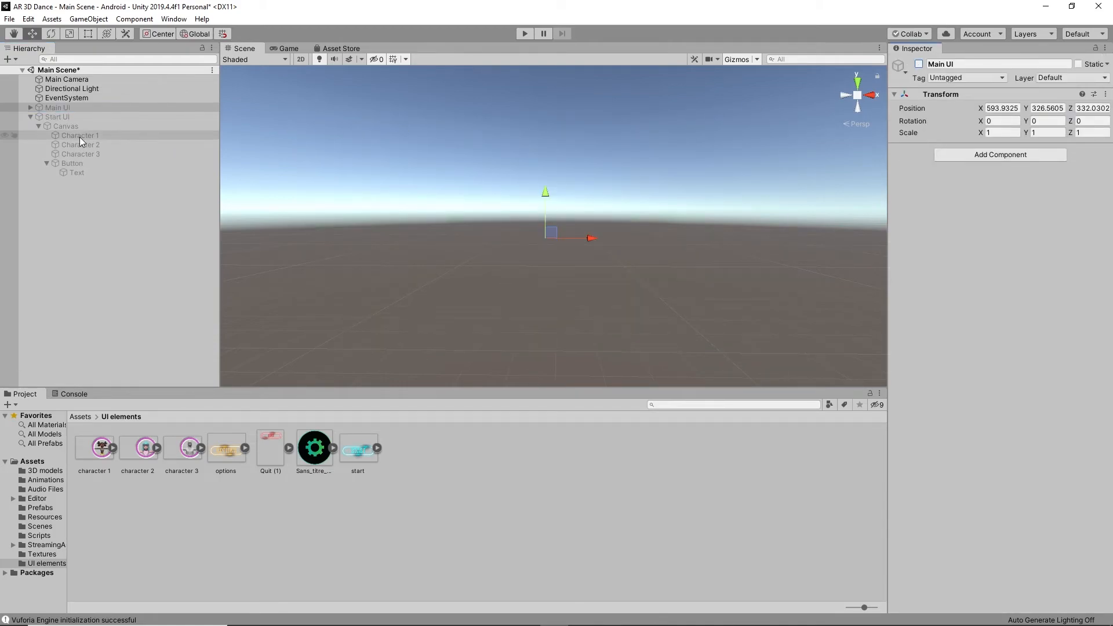
pyautogui.click(62, 124)
pyautogui.click(52, 120)
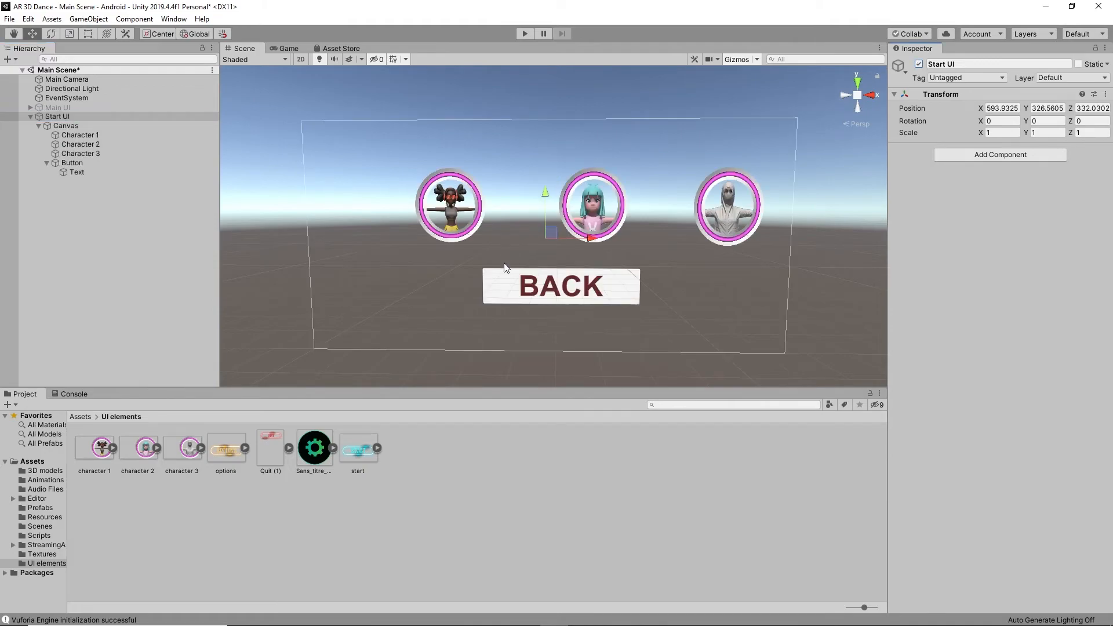
# Step: Add an On Click event to the BACK button that calls GameObject.SetActive on Start UI with the value disabled
pyautogui.click(546, 296)
pyautogui.click(68, 163)
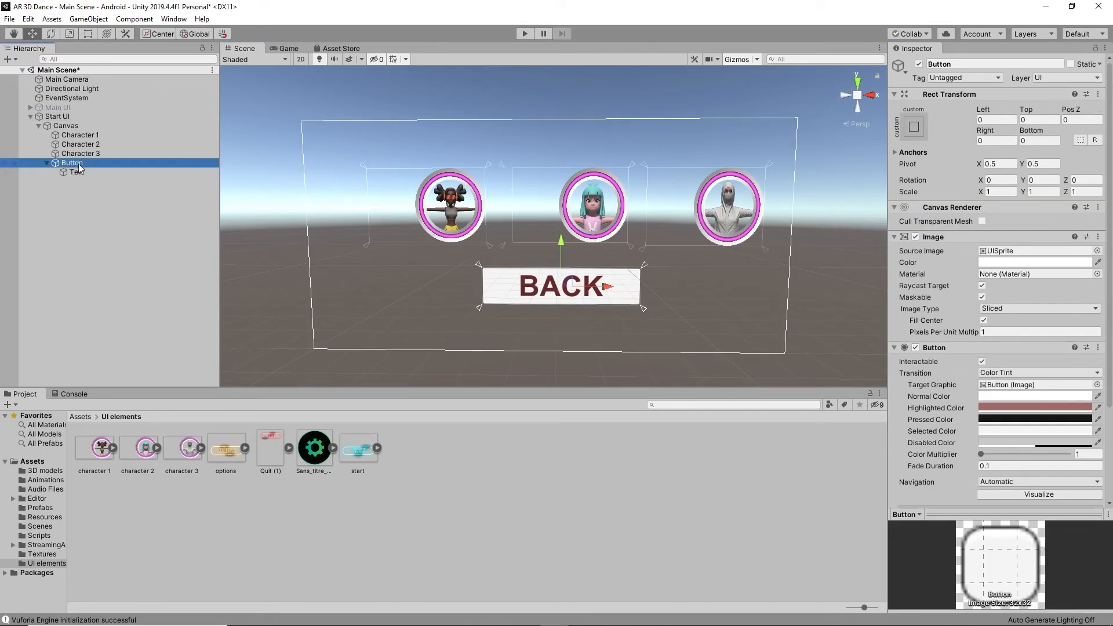
pyautogui.scroll(-5, 962, 406)
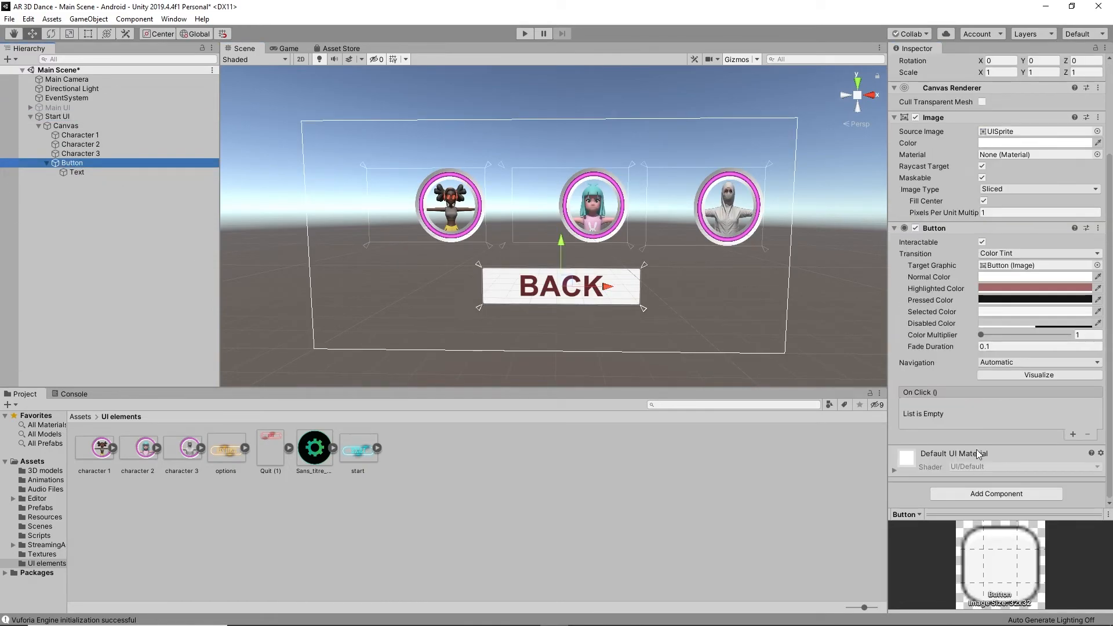
pyautogui.click(1073, 434)
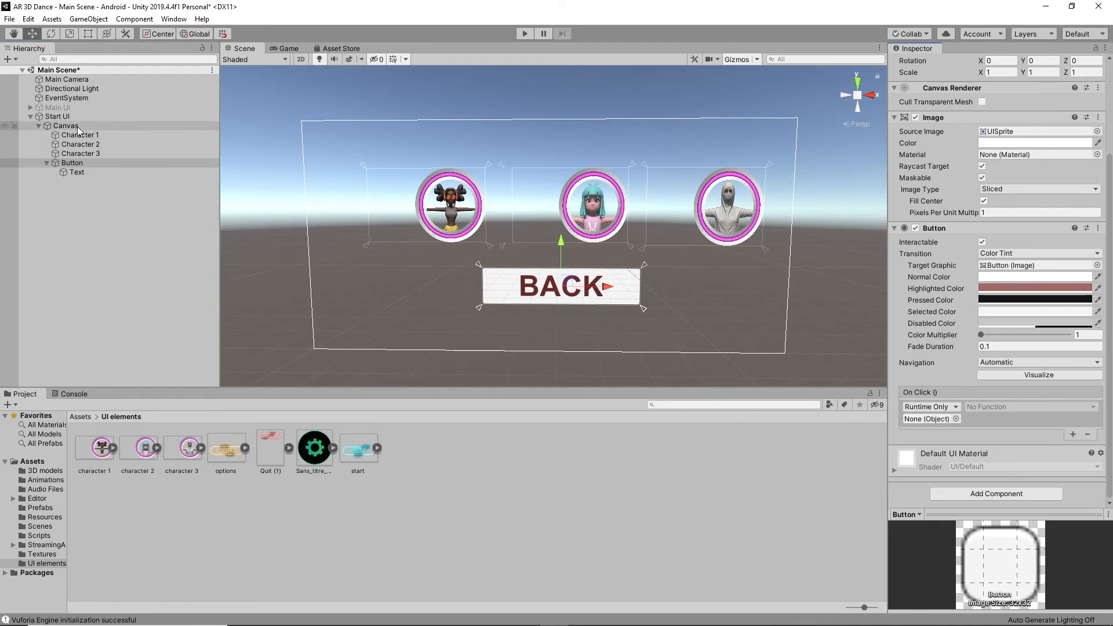
pyautogui.moveTo(74, 125); pyautogui.dragTo(672, 254)
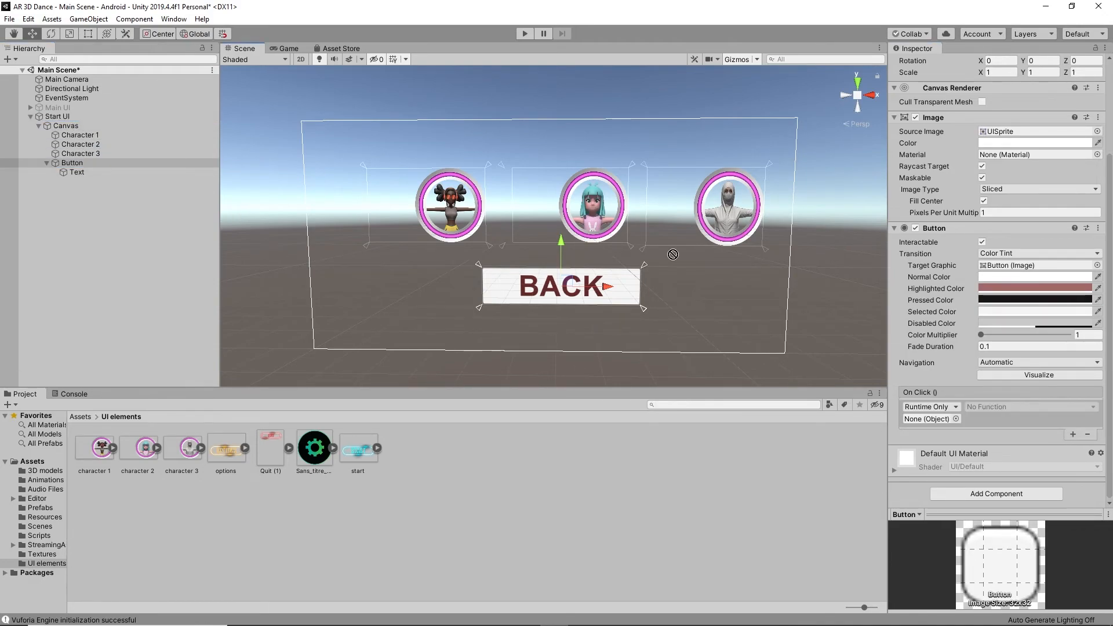
pyautogui.moveTo(930, 423); pyautogui.dragTo(932, 425)
pyautogui.click(987, 409)
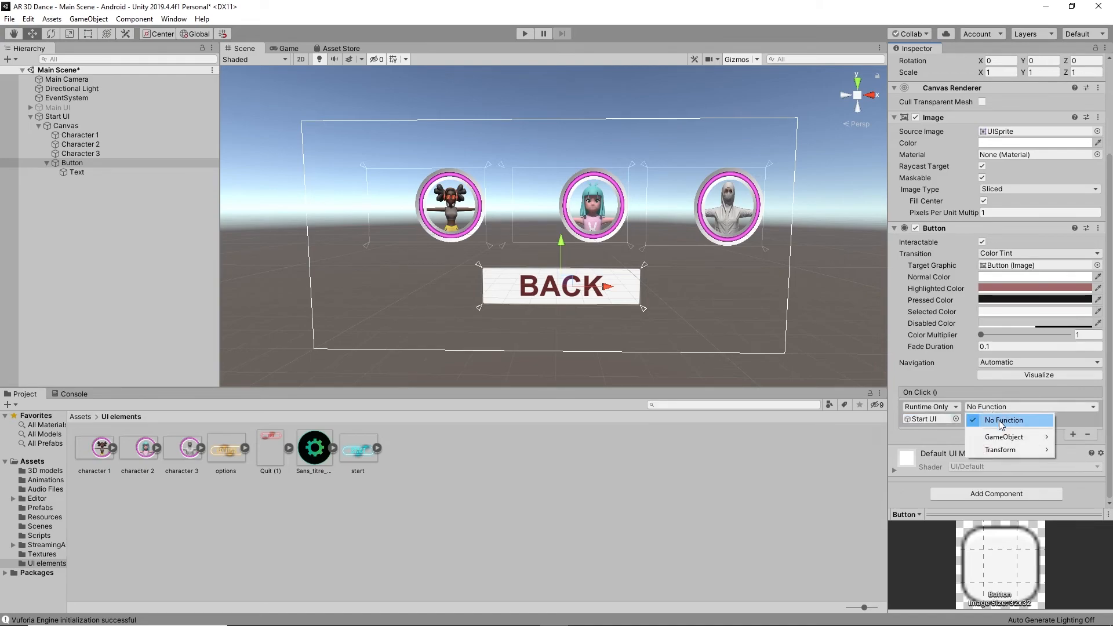
pyautogui.moveTo(1011, 440)
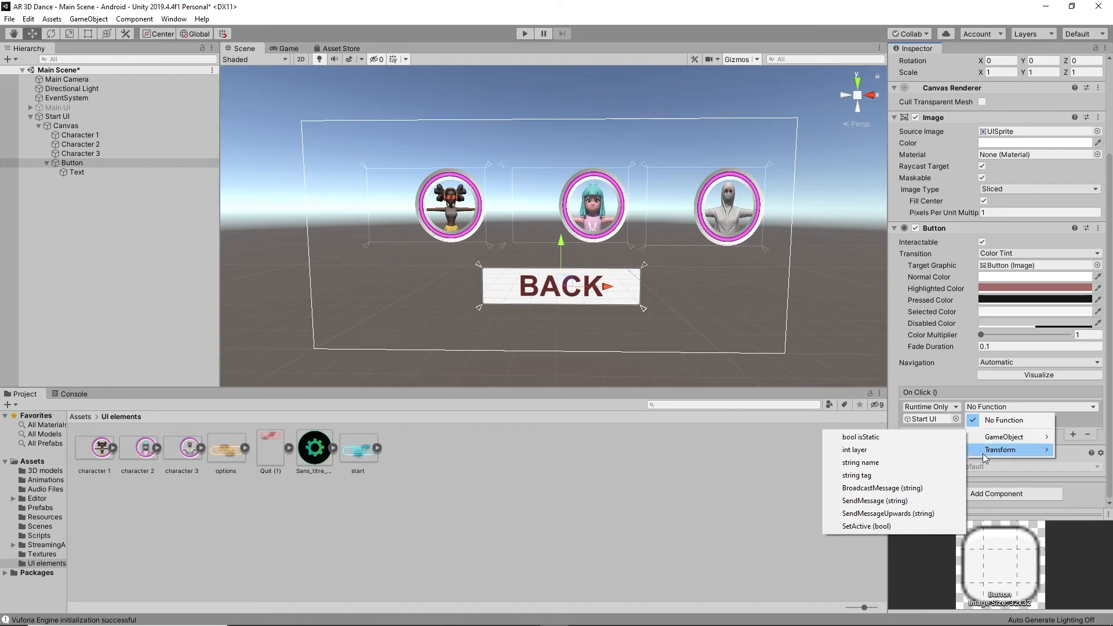
pyautogui.click(868, 529)
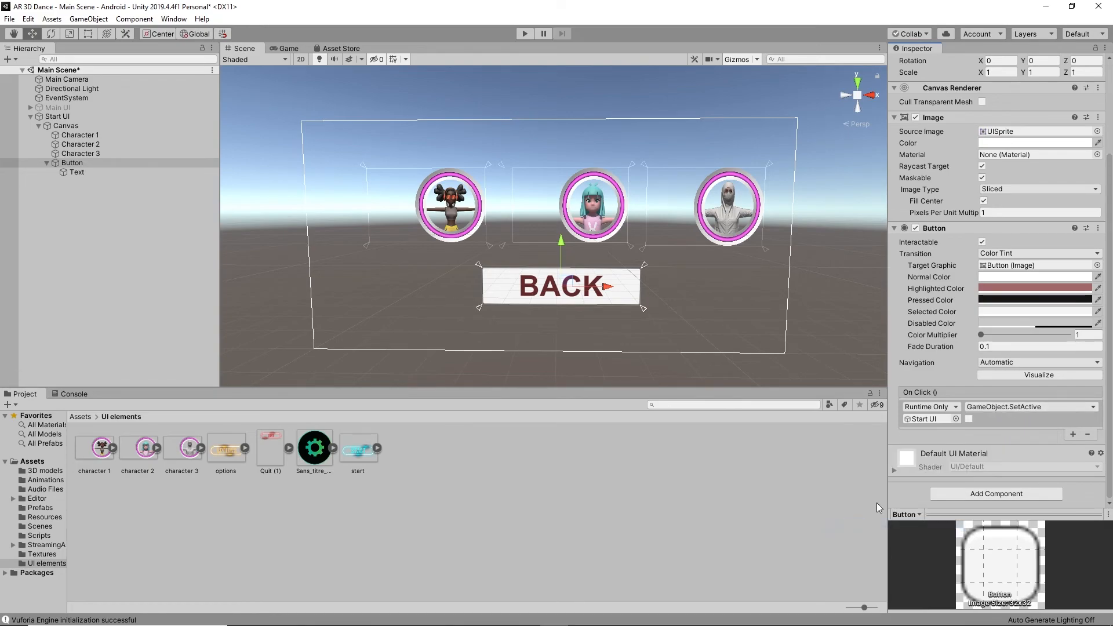
# Step: Add a second On Click event to the BACK button that calls GameObject.SetActive on Main UI with the value enabled
pyautogui.click(1073, 435)
pyautogui.moveTo(68, 109); pyautogui.dragTo(930, 446)
pyautogui.click(984, 435)
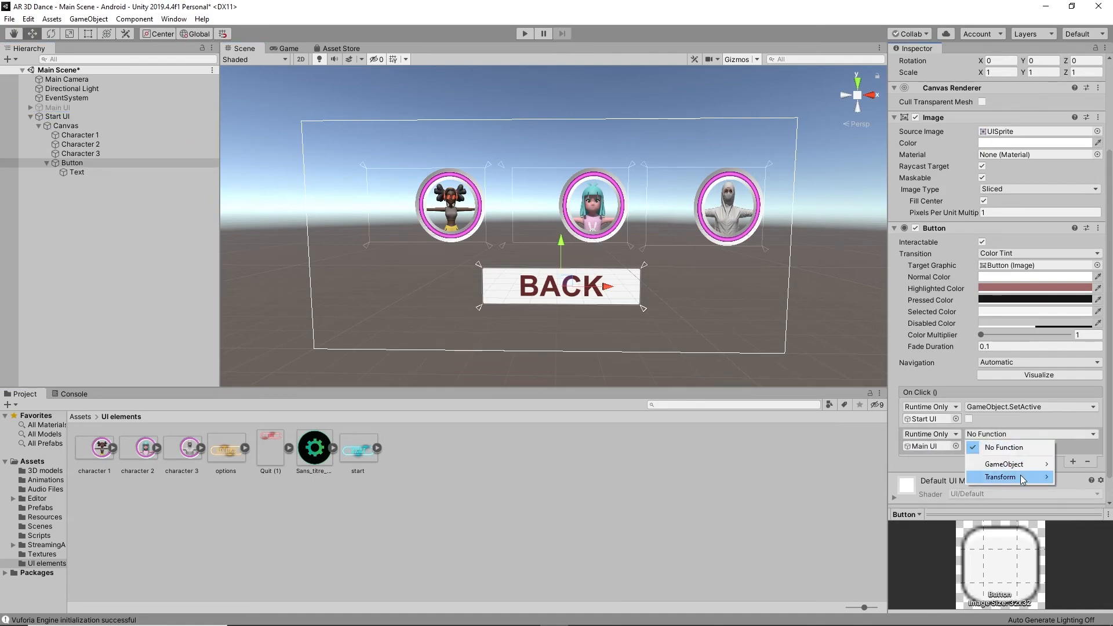
pyautogui.moveTo(1000, 464)
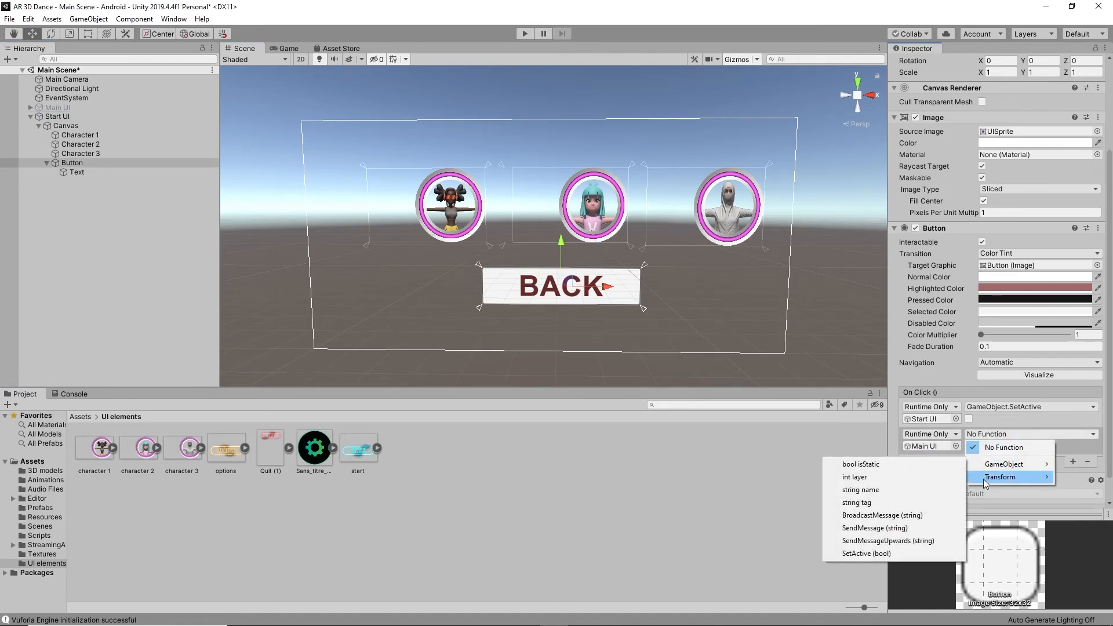
pyautogui.click(917, 554)
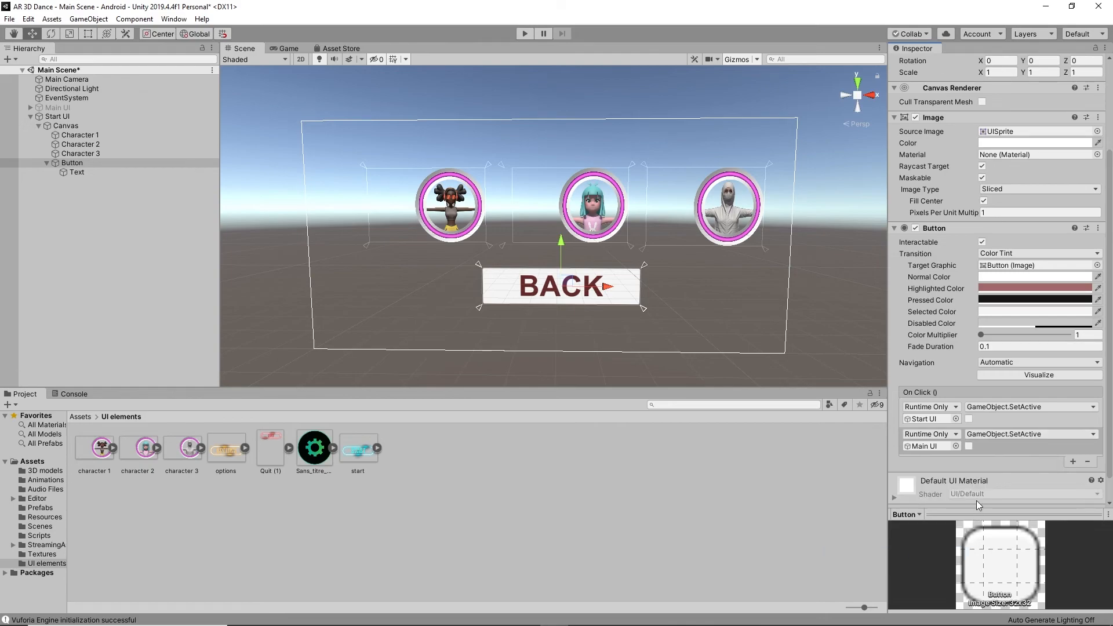
pyautogui.click(968, 447)
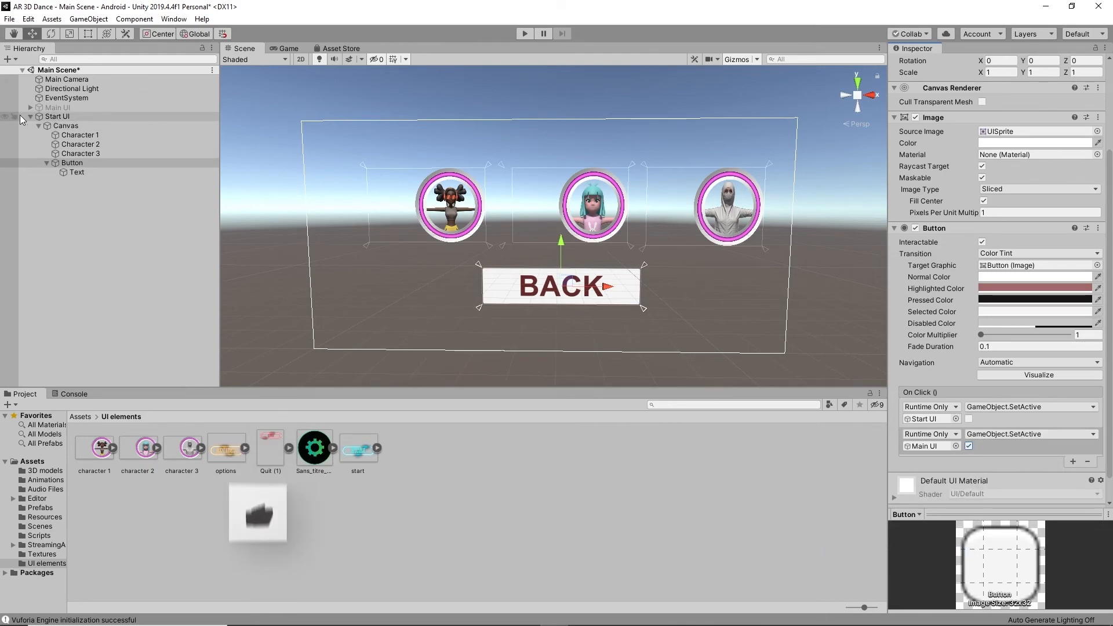
# Step: Deactivate the Start UI object and reactivate the Main UI object so the scene starts on the main menu
pyautogui.click(102, 118)
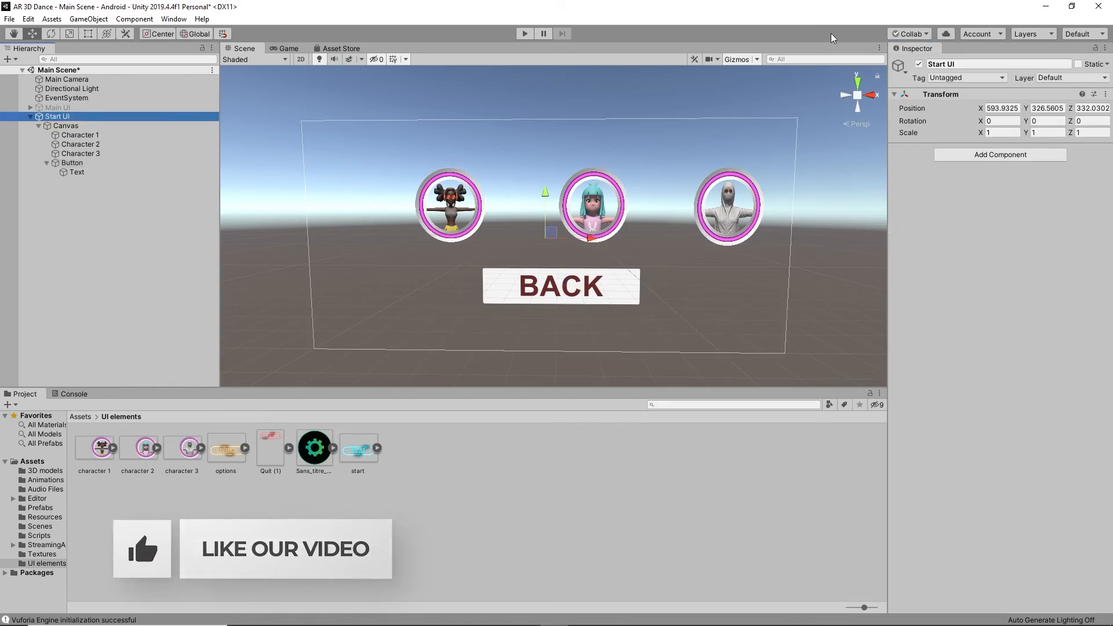
pyautogui.click(919, 64)
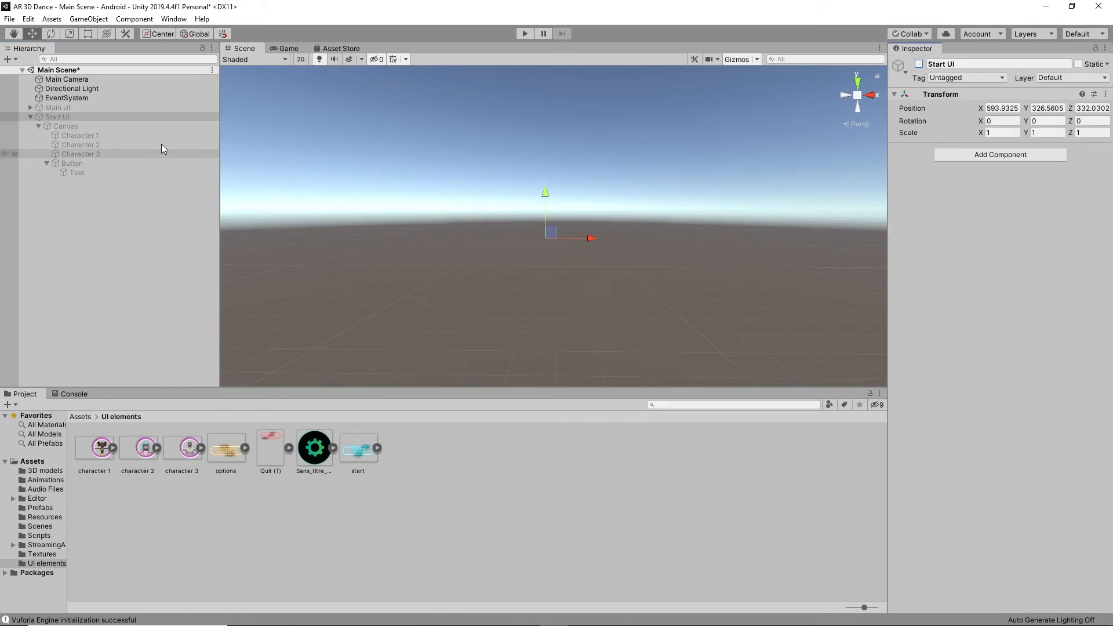
pyautogui.click(73, 108)
pyautogui.click(919, 64)
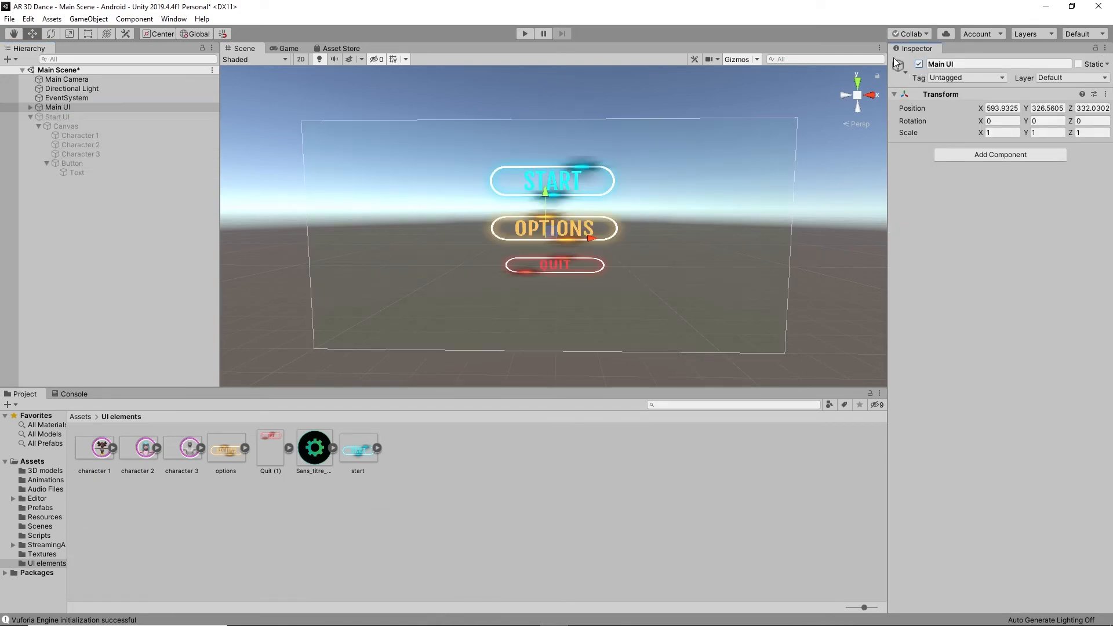
# Step: Play the scene, switch to the character menu with START, return to the main menu with BACK, and stop playback
pyautogui.click(520, 35)
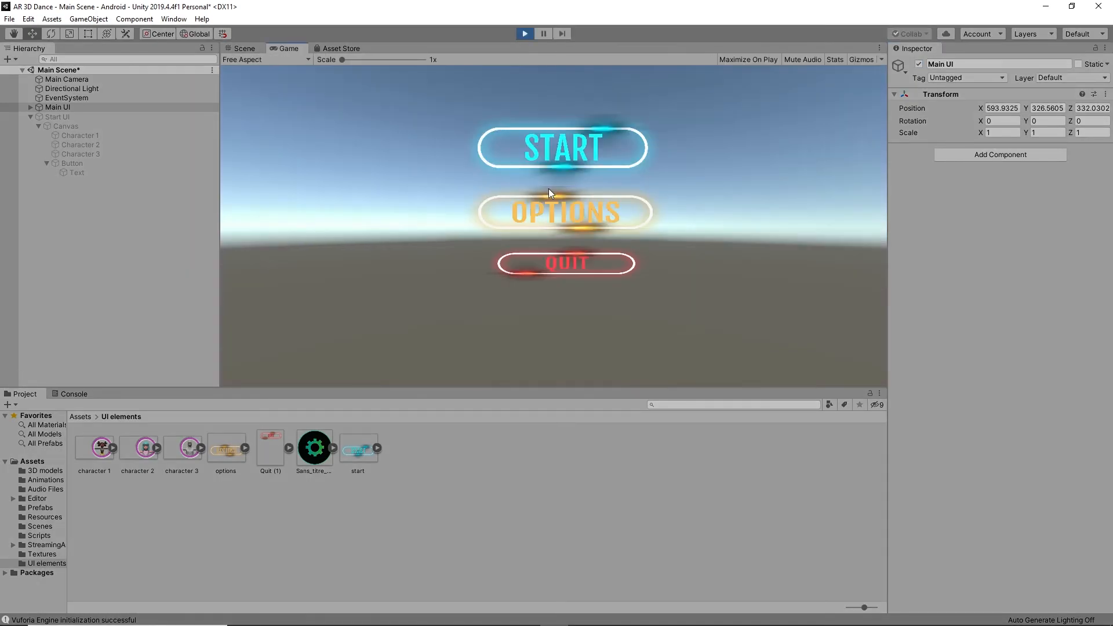
pyautogui.click(571, 137)
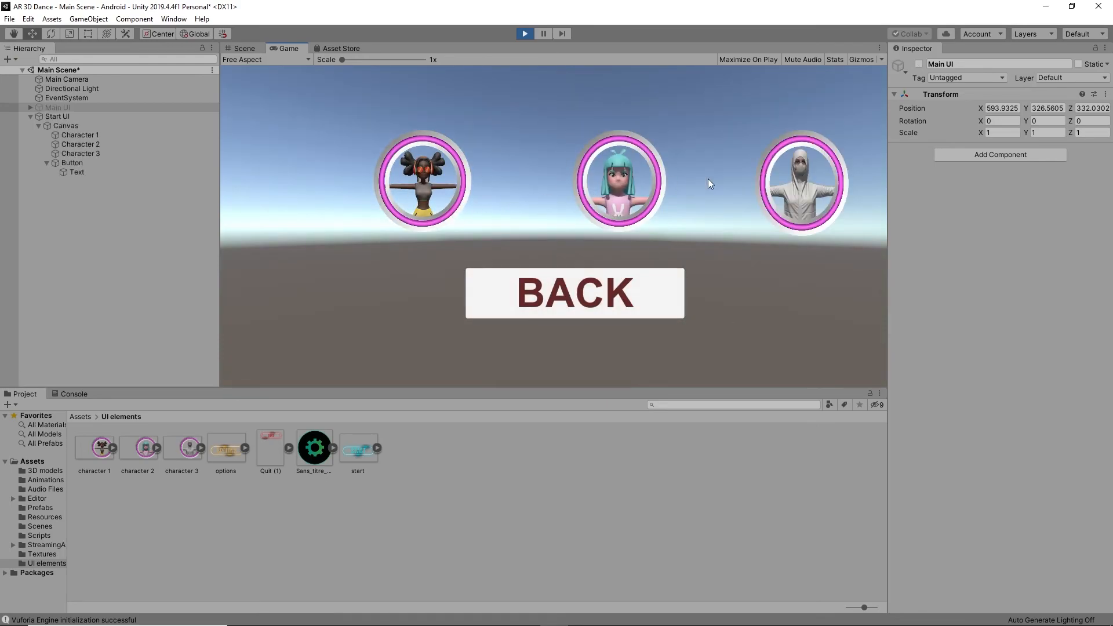
pyautogui.click(586, 303)
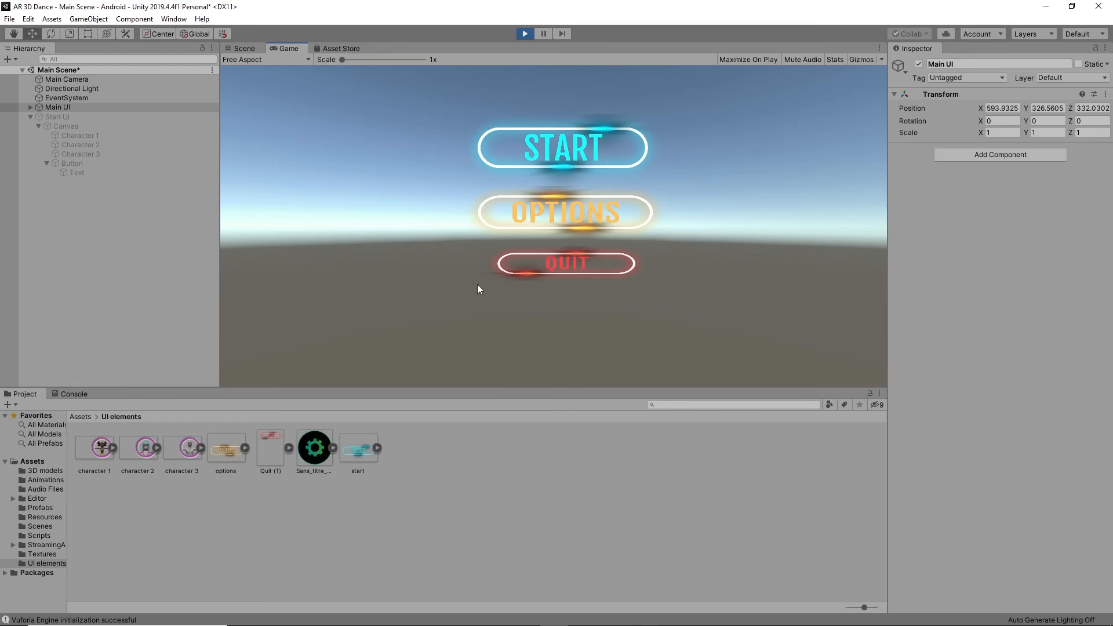
pyautogui.click(522, 33)
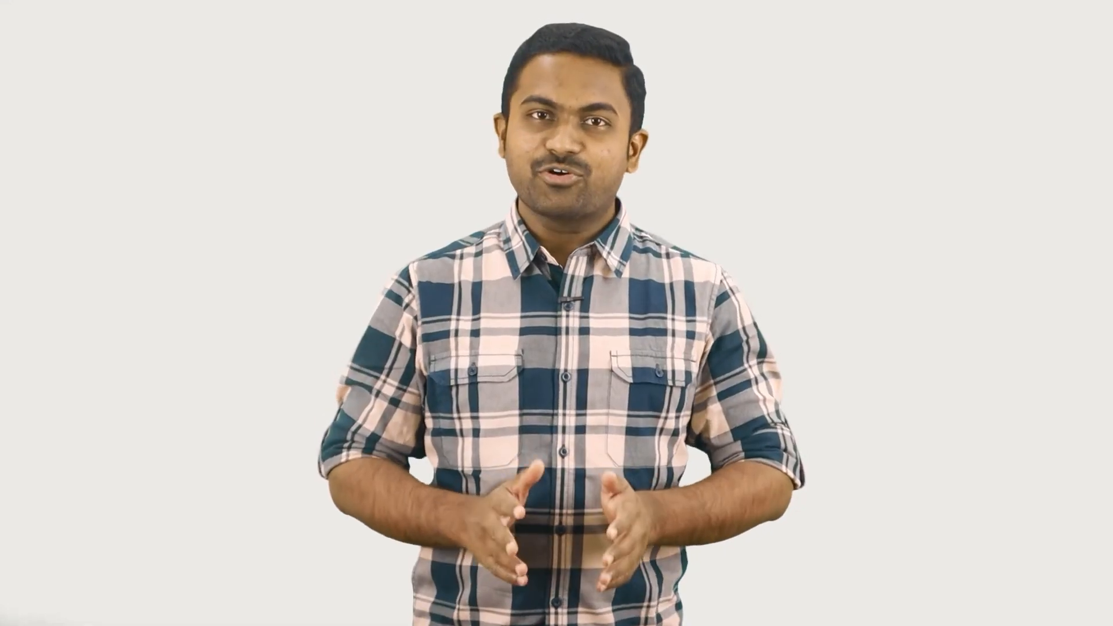